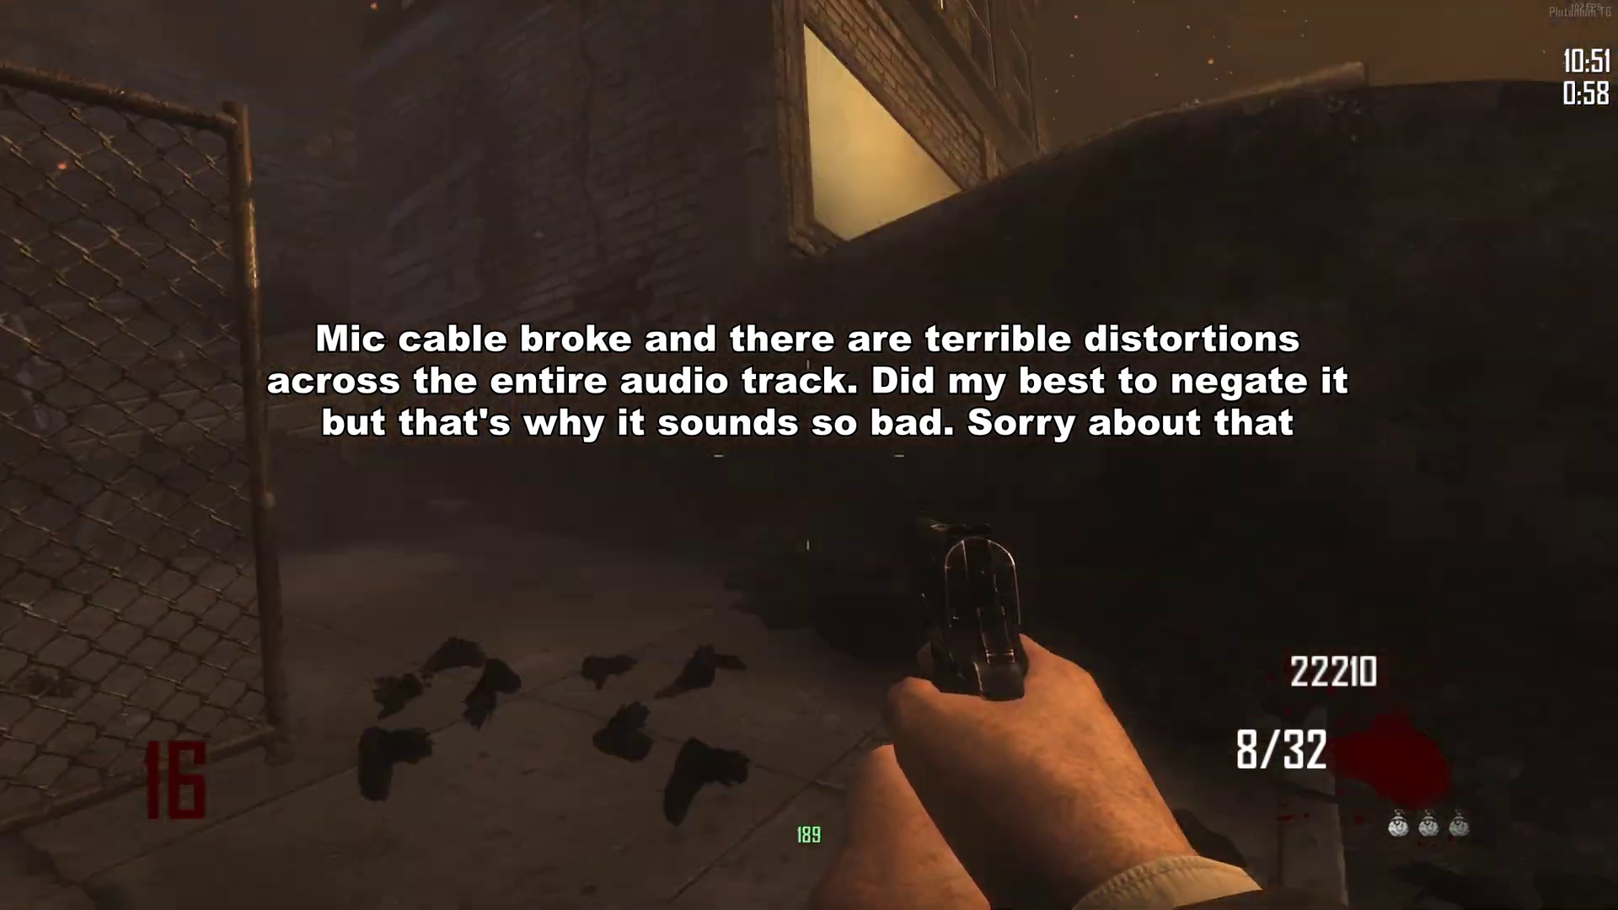
Fight the round 16 horde on the burning street, knifing zombies and firing the M1911 while retreating.
key("v")
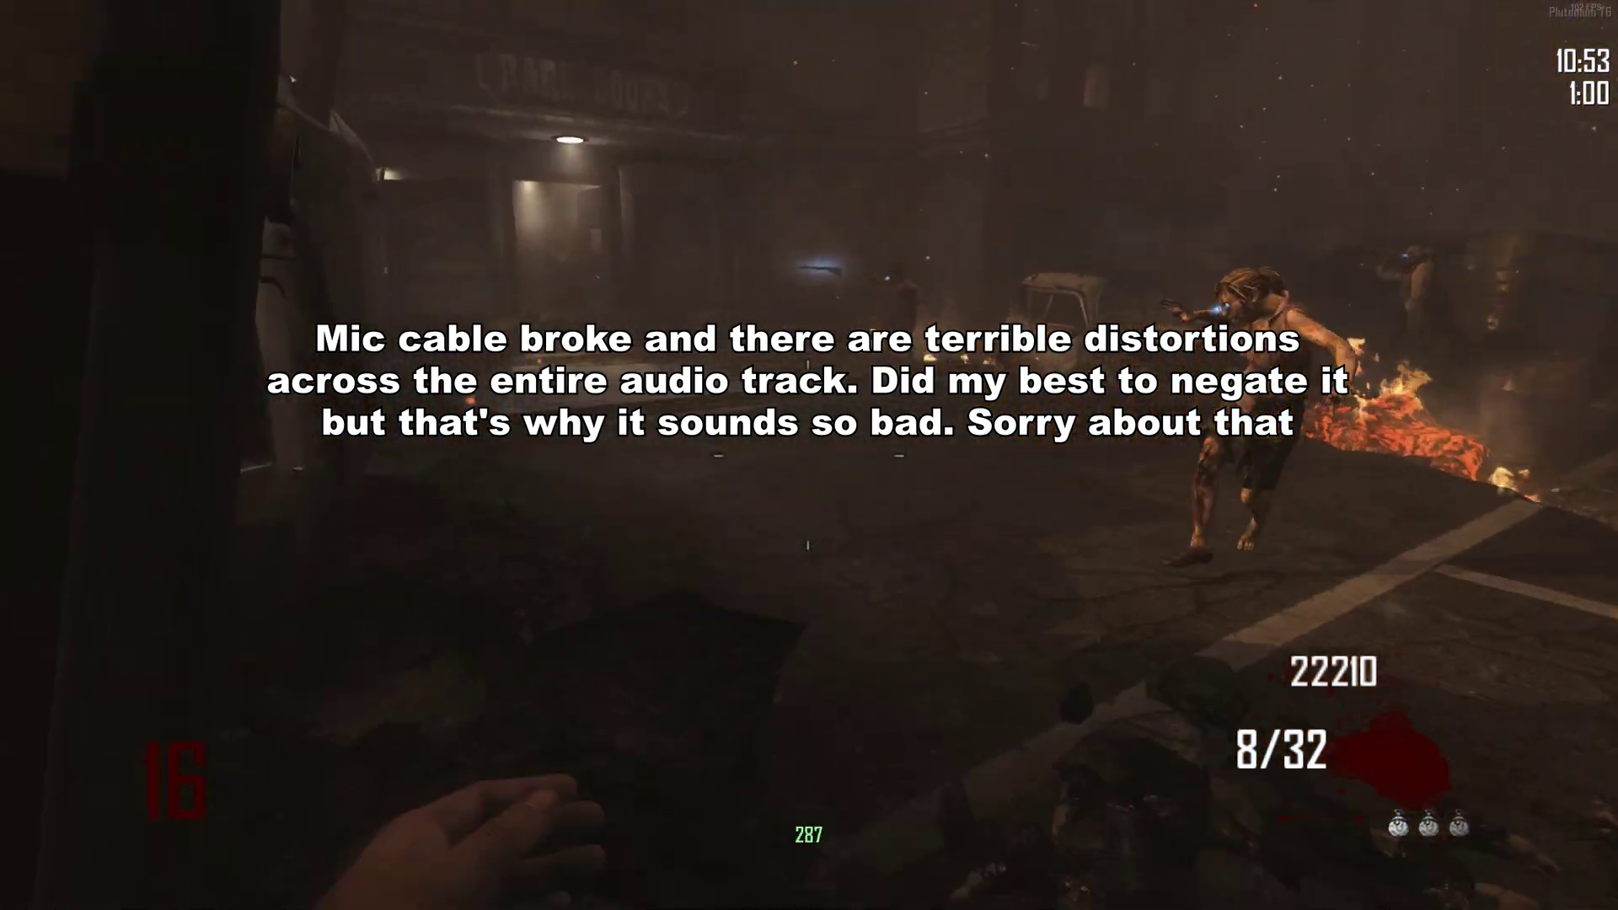
key("w")
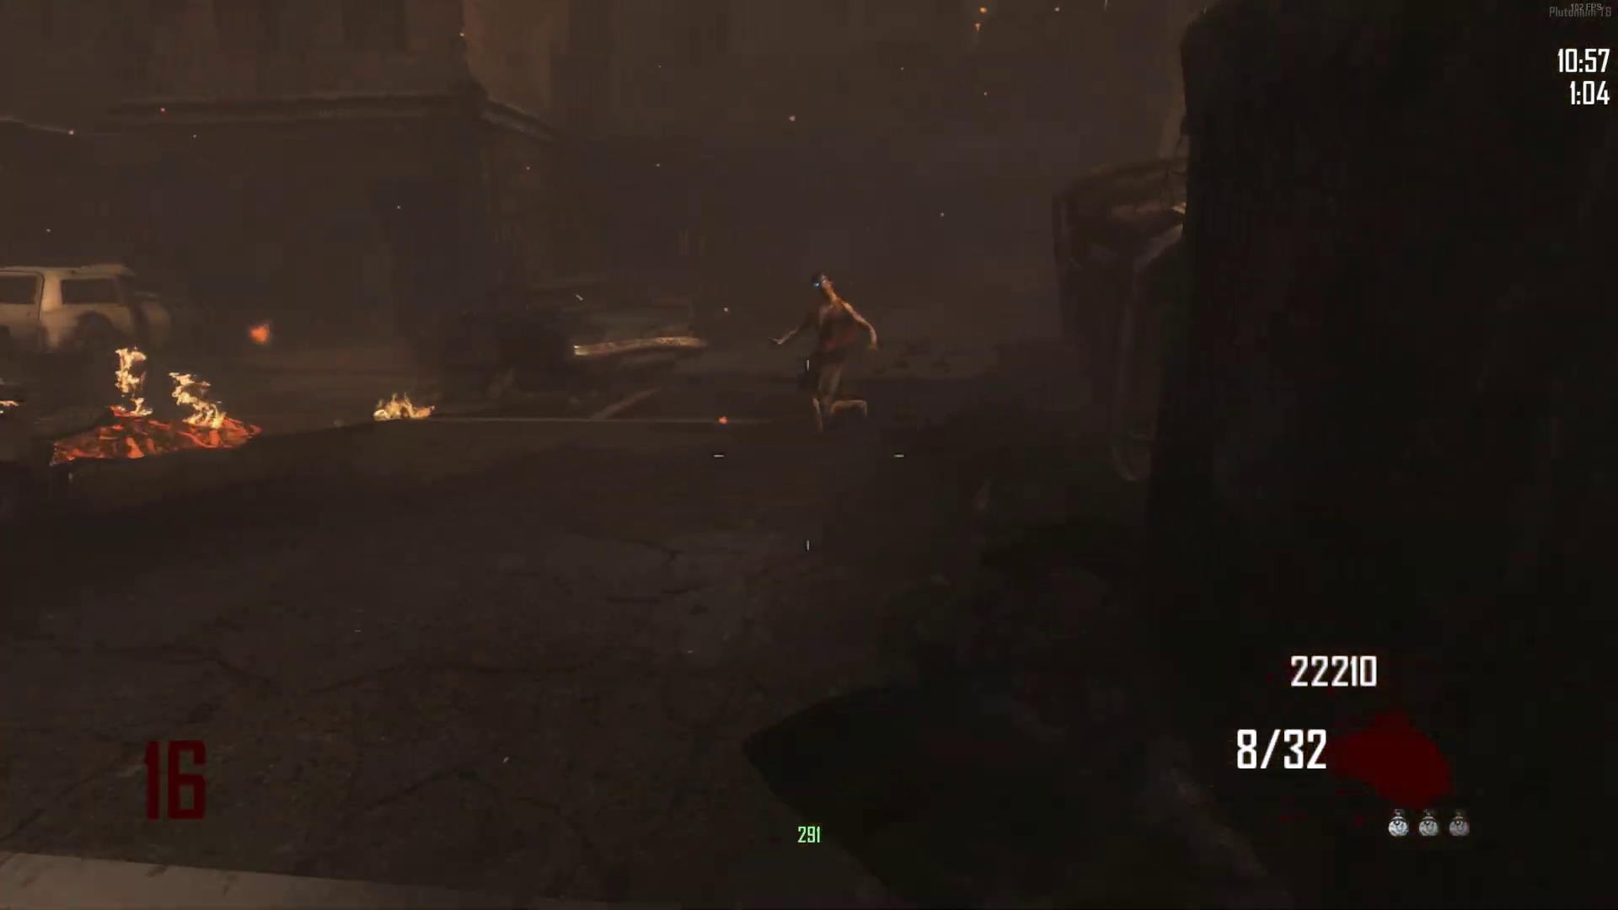
key("v")
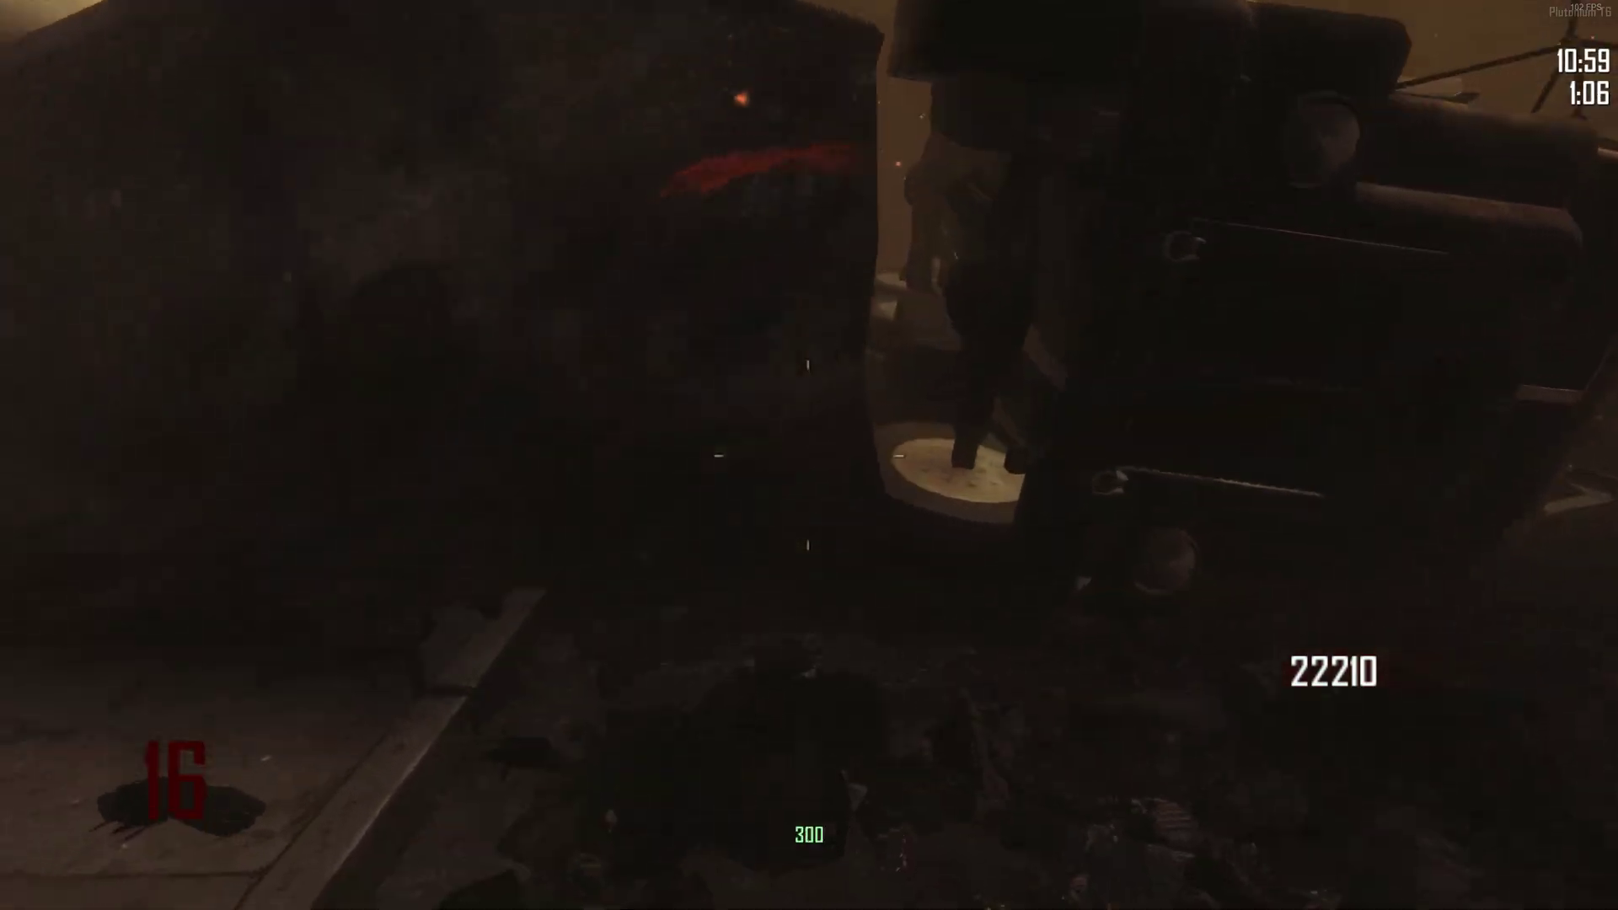
key("v")
key("w")
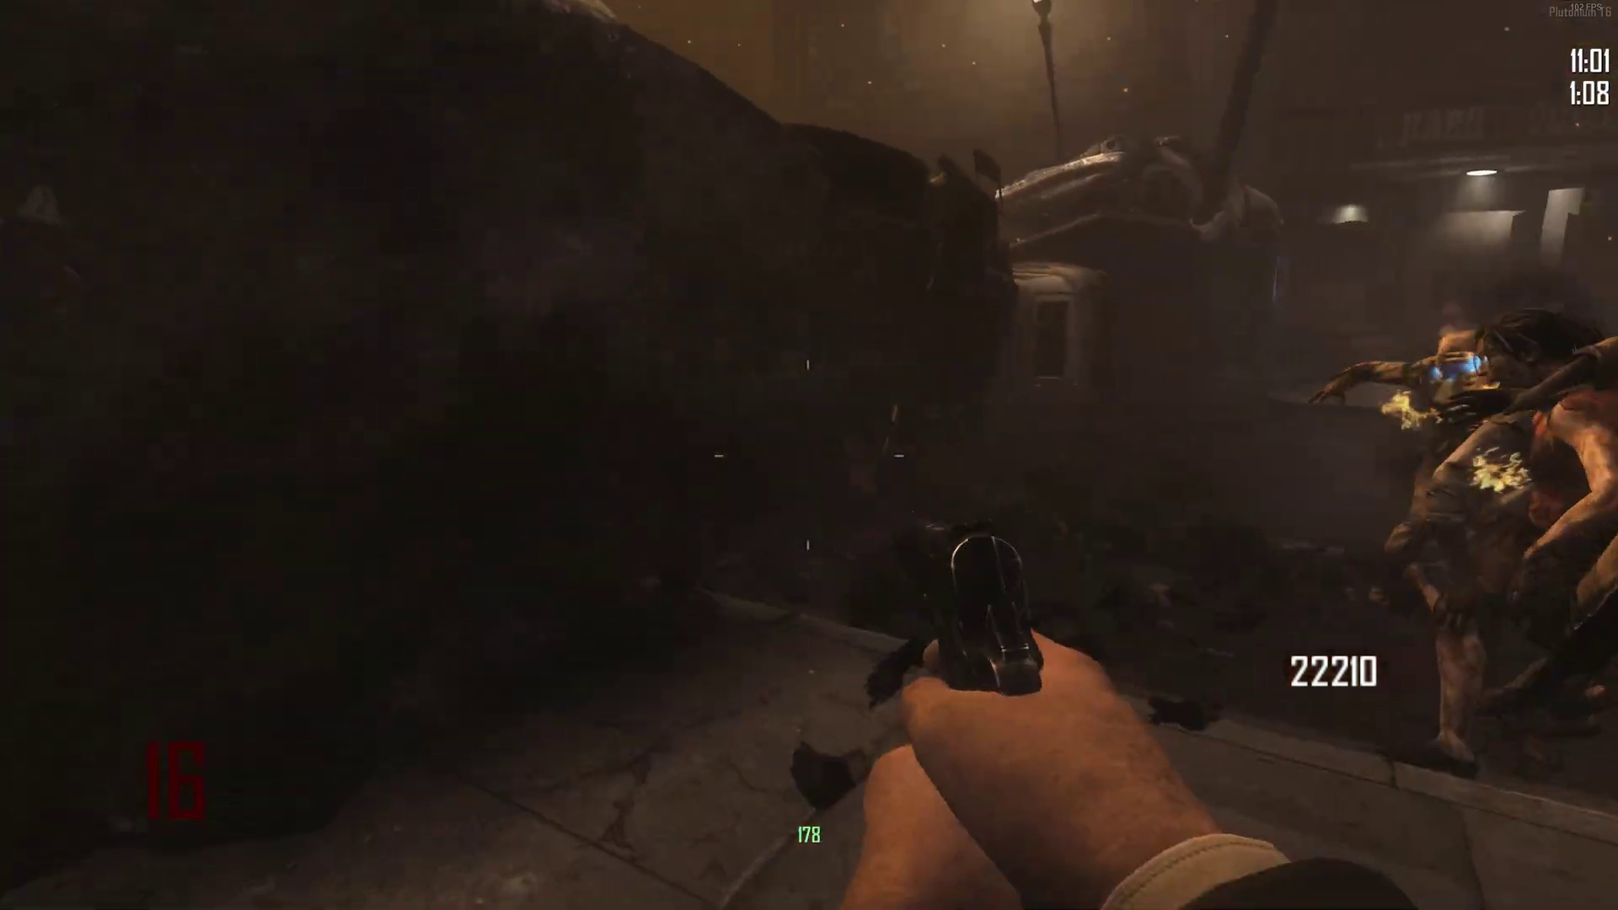
key("w")
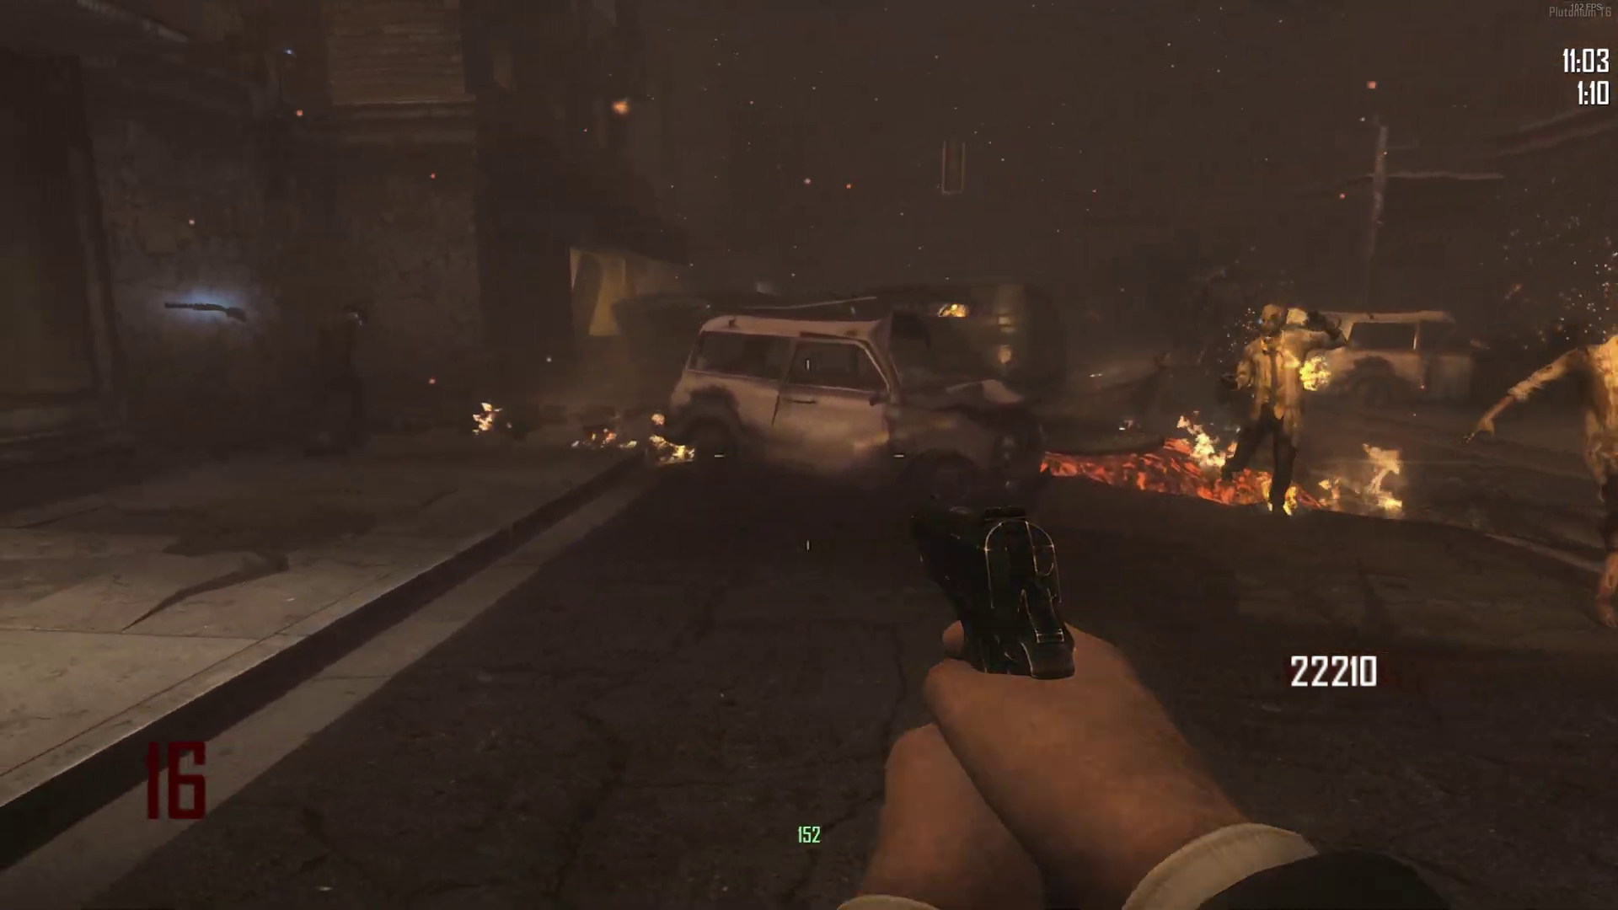
key("w")
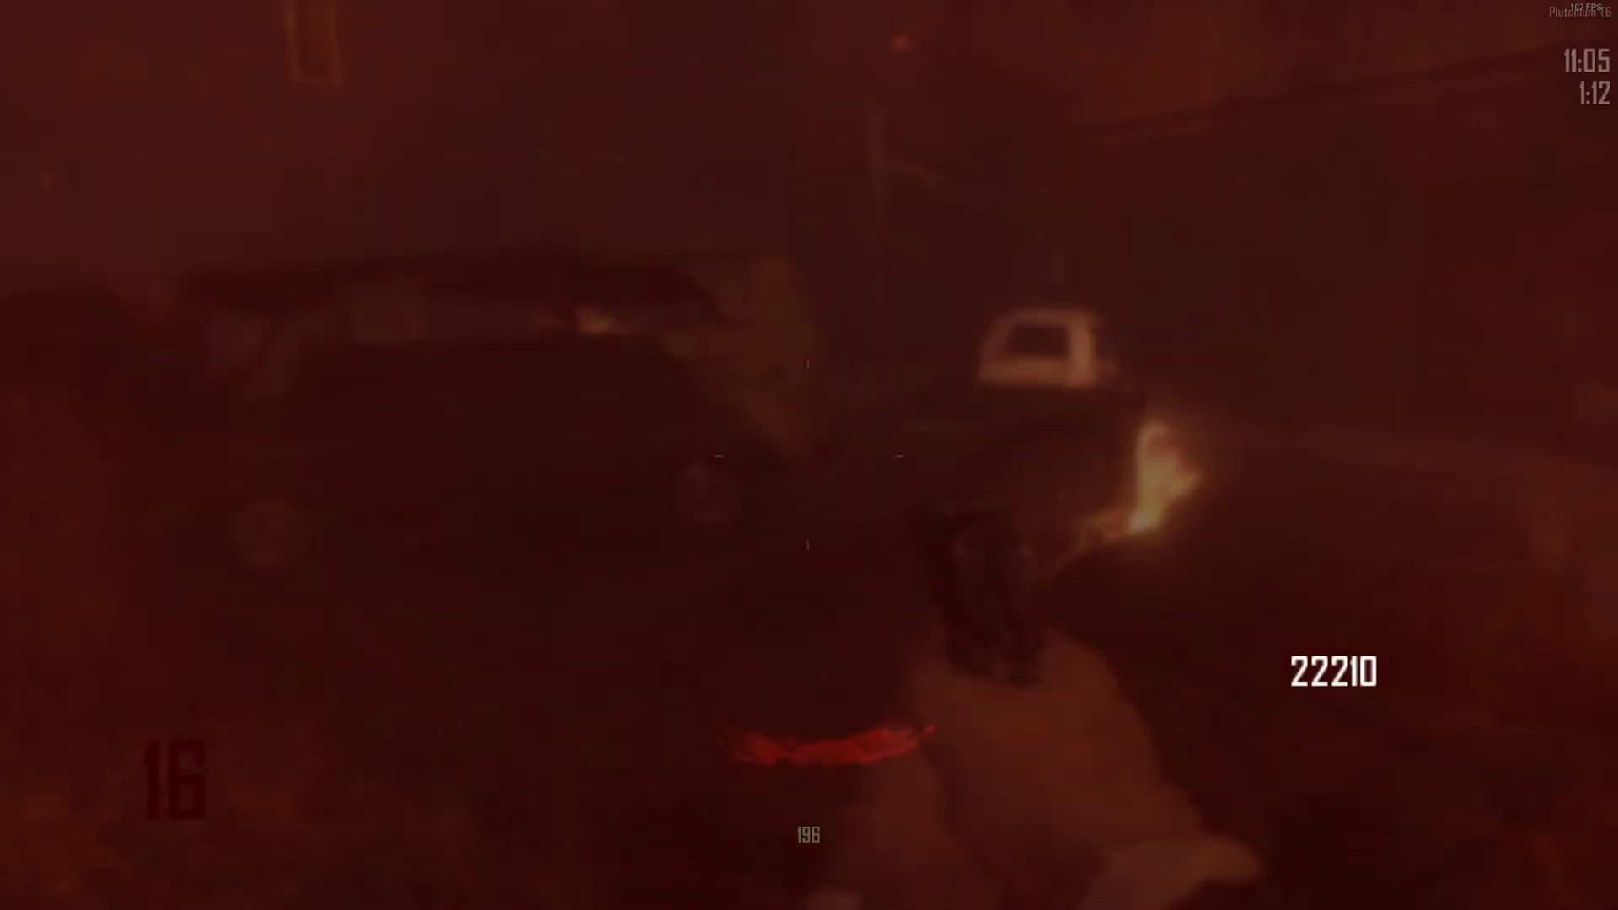
key("w")
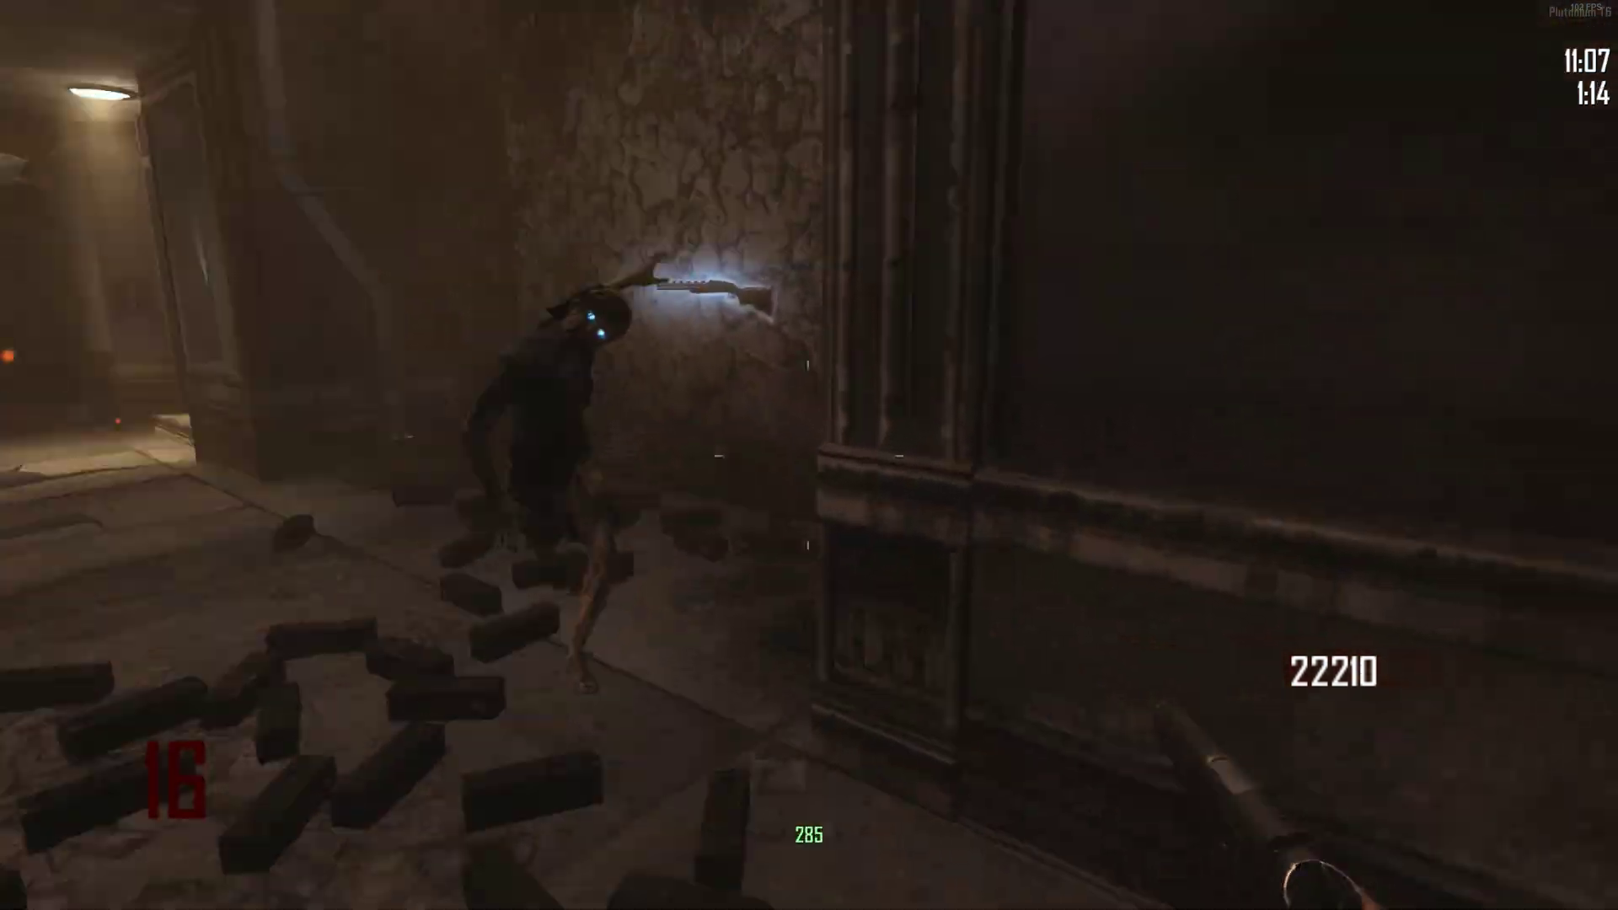
key("w")
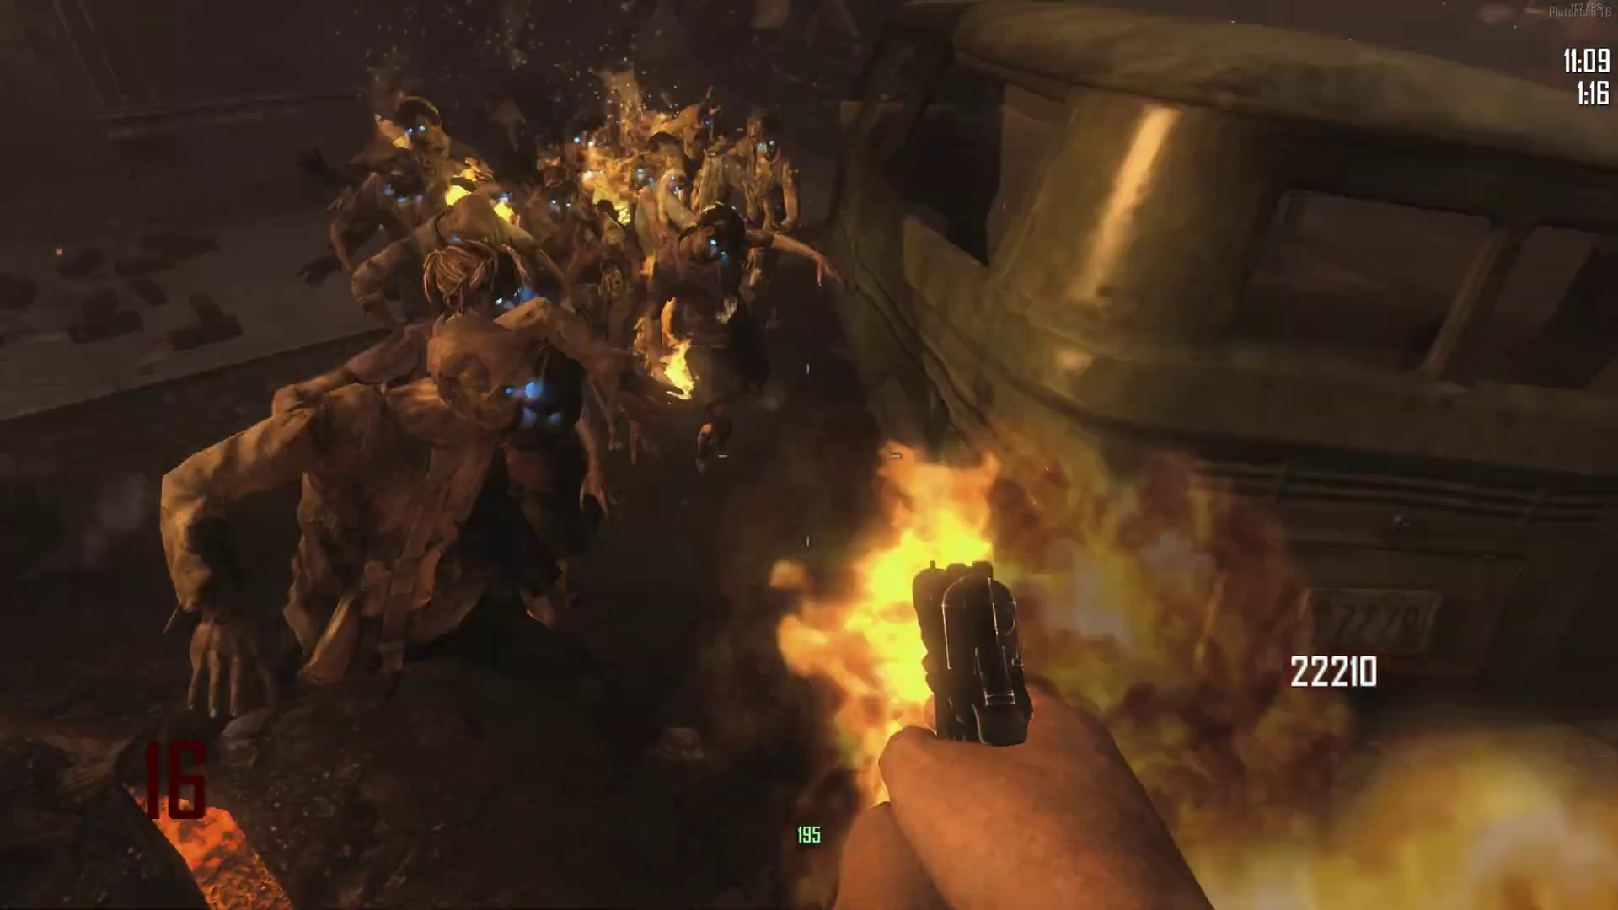
key("w")
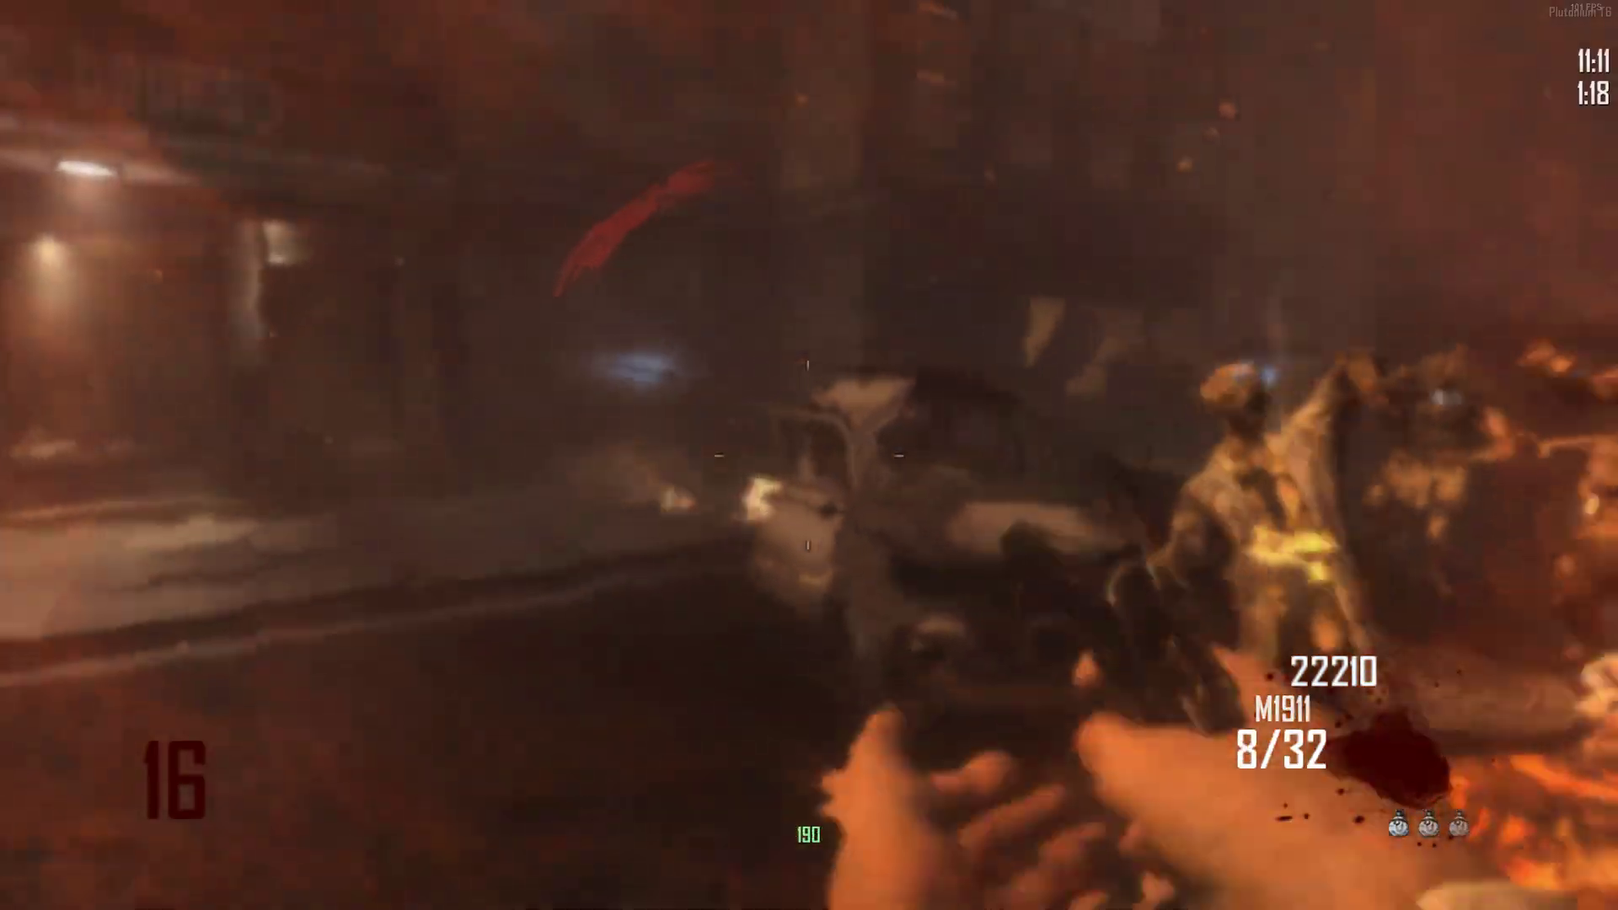
key("w")
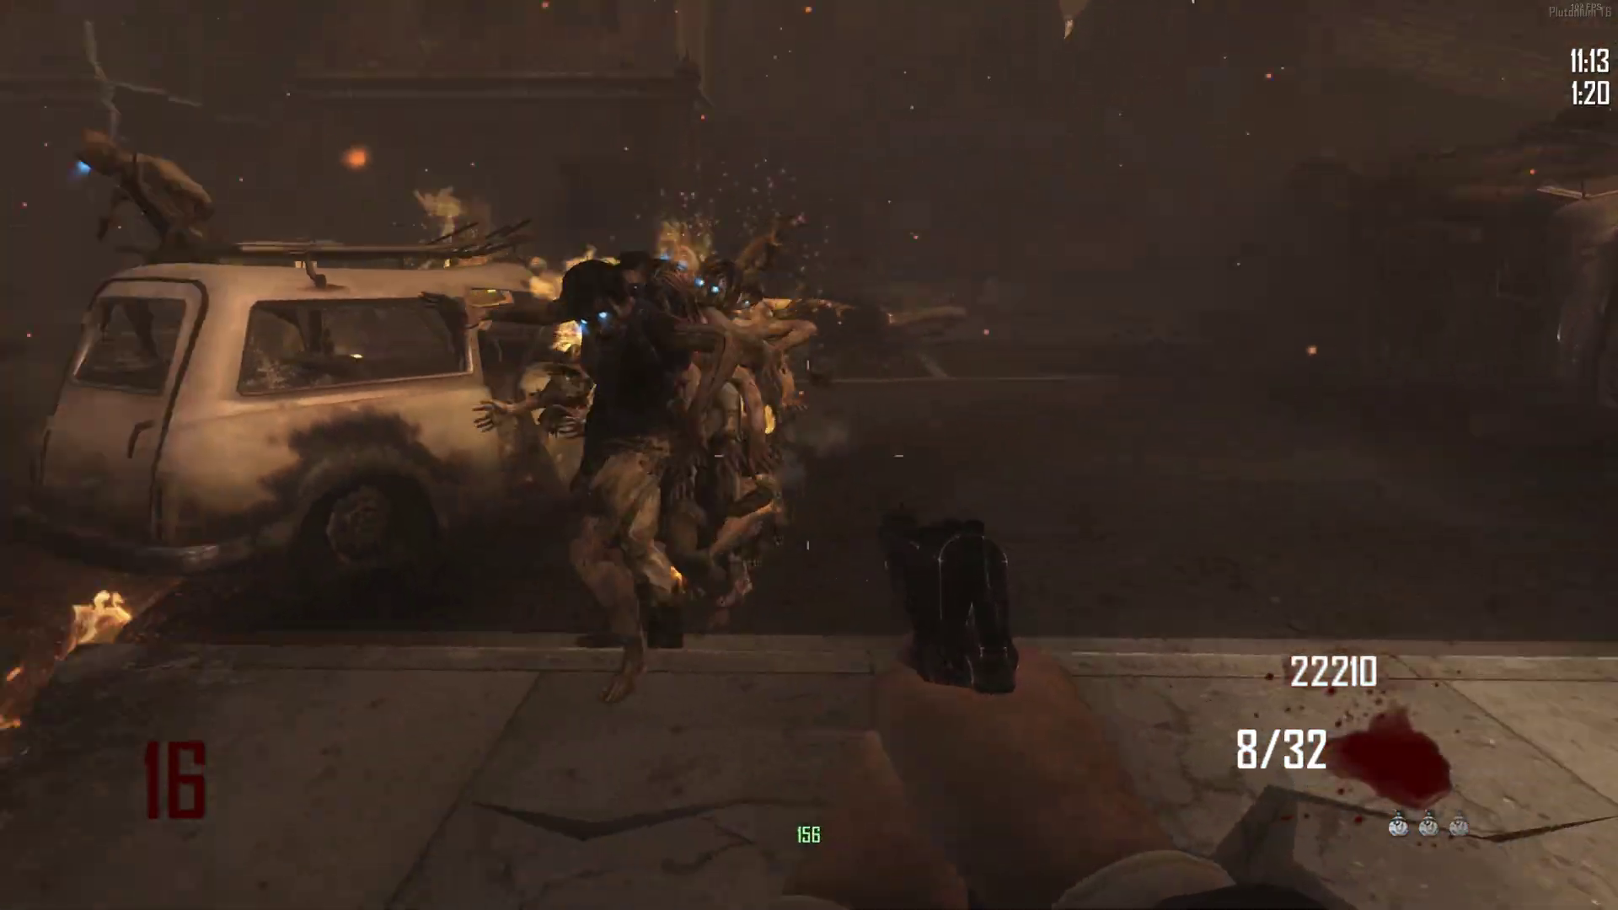
key("w")
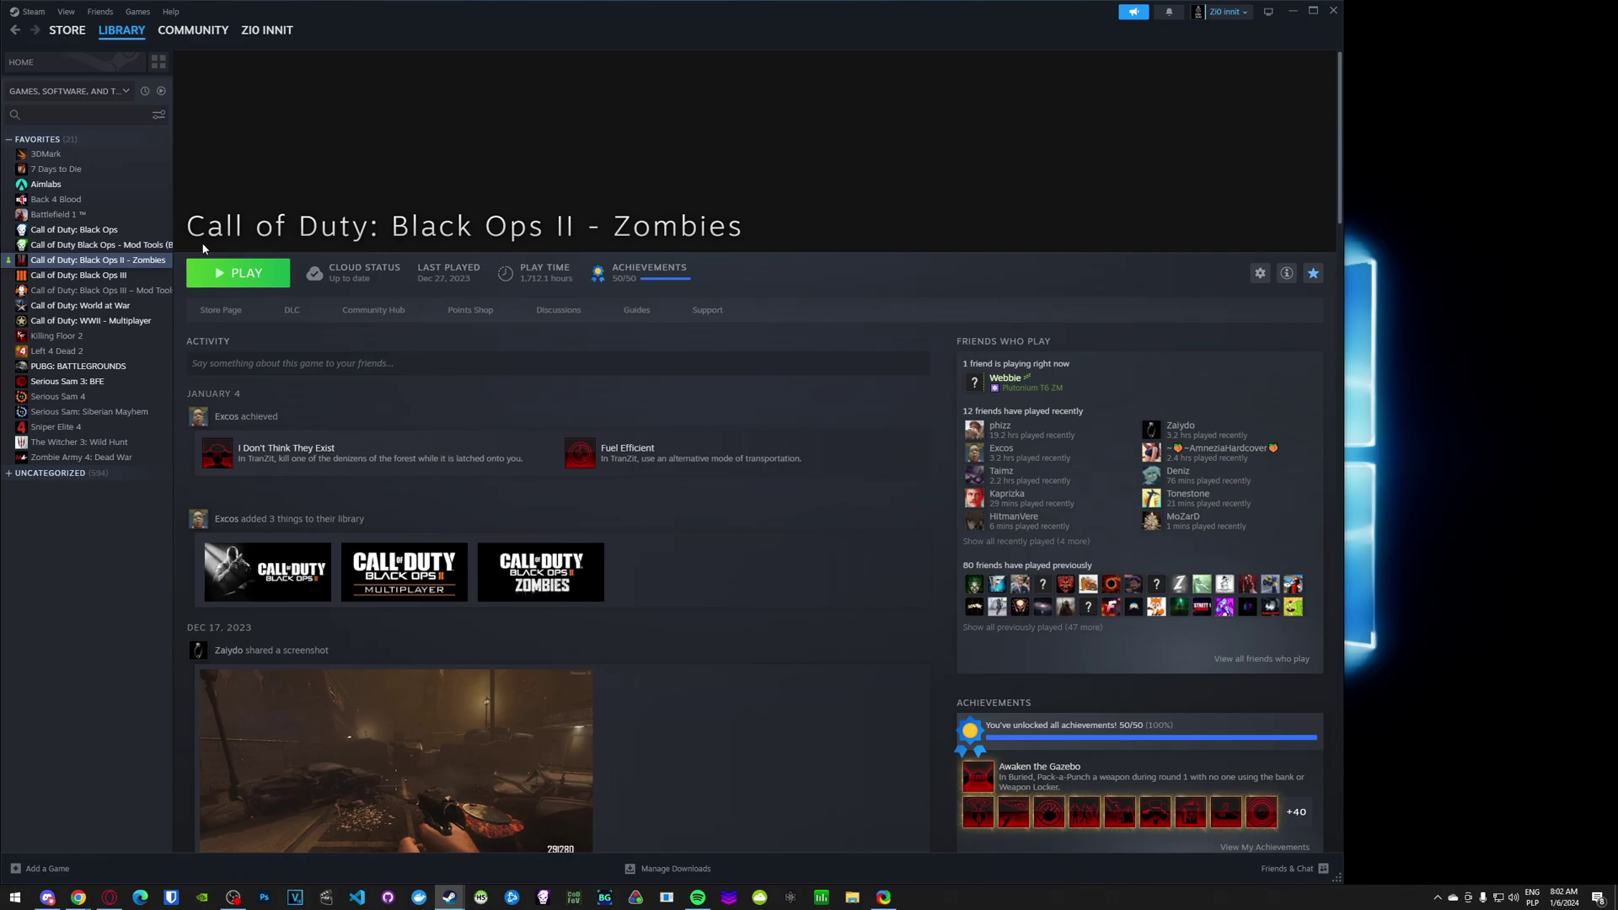
Open Black Ops II - Zombies' install folder through Properties > Installed Files > Browse, then close Properties.
right_click(118, 264)
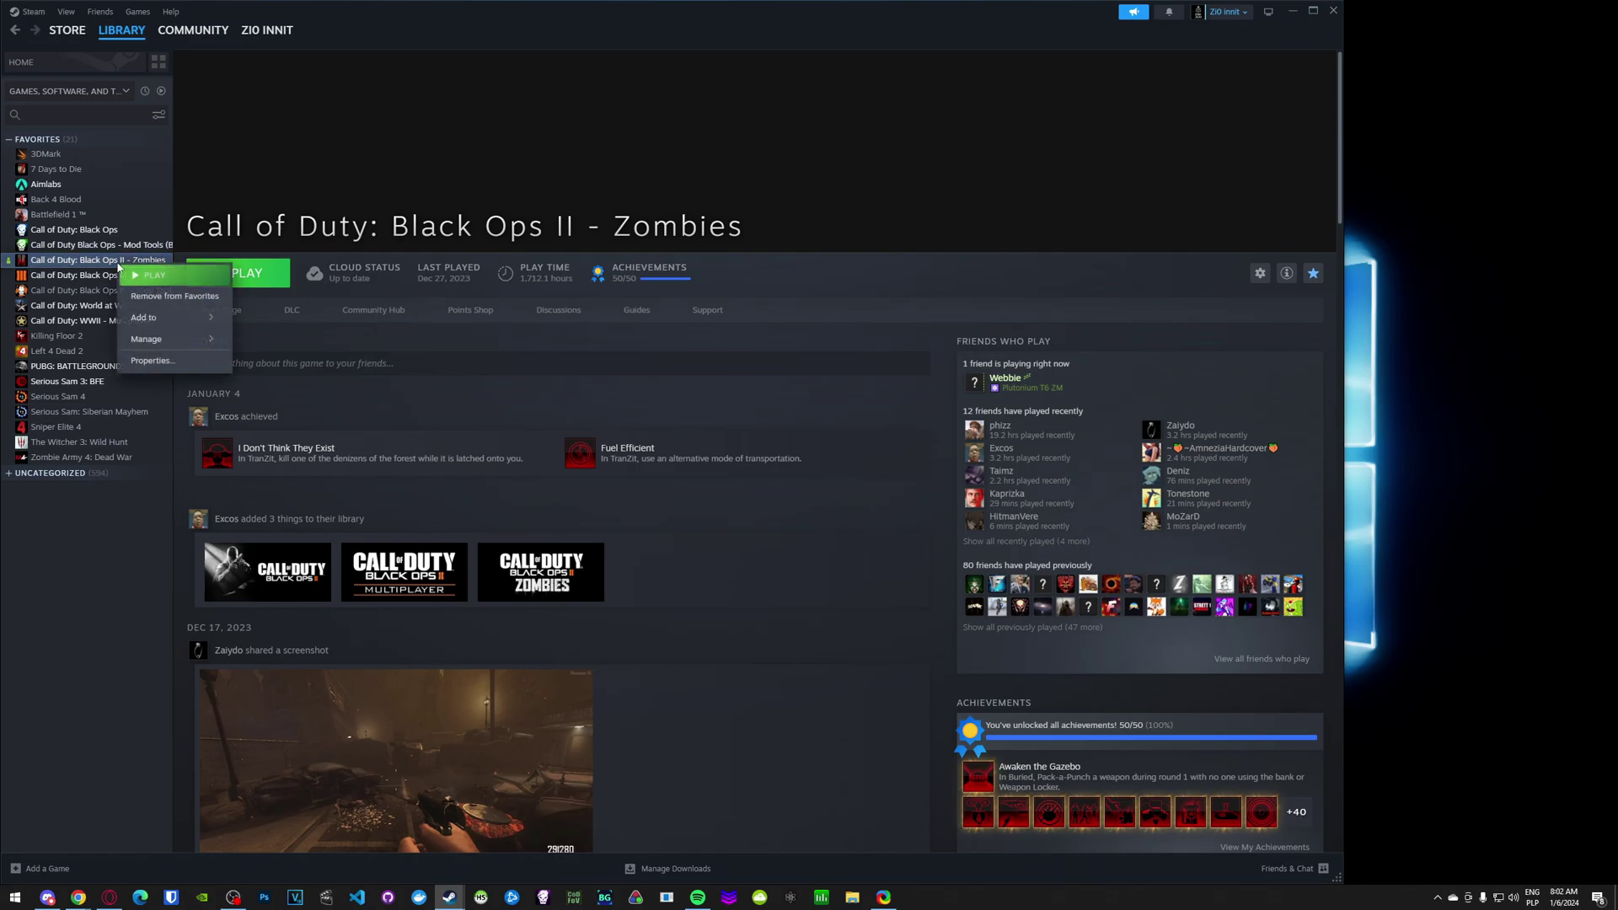
left_click(151, 361)
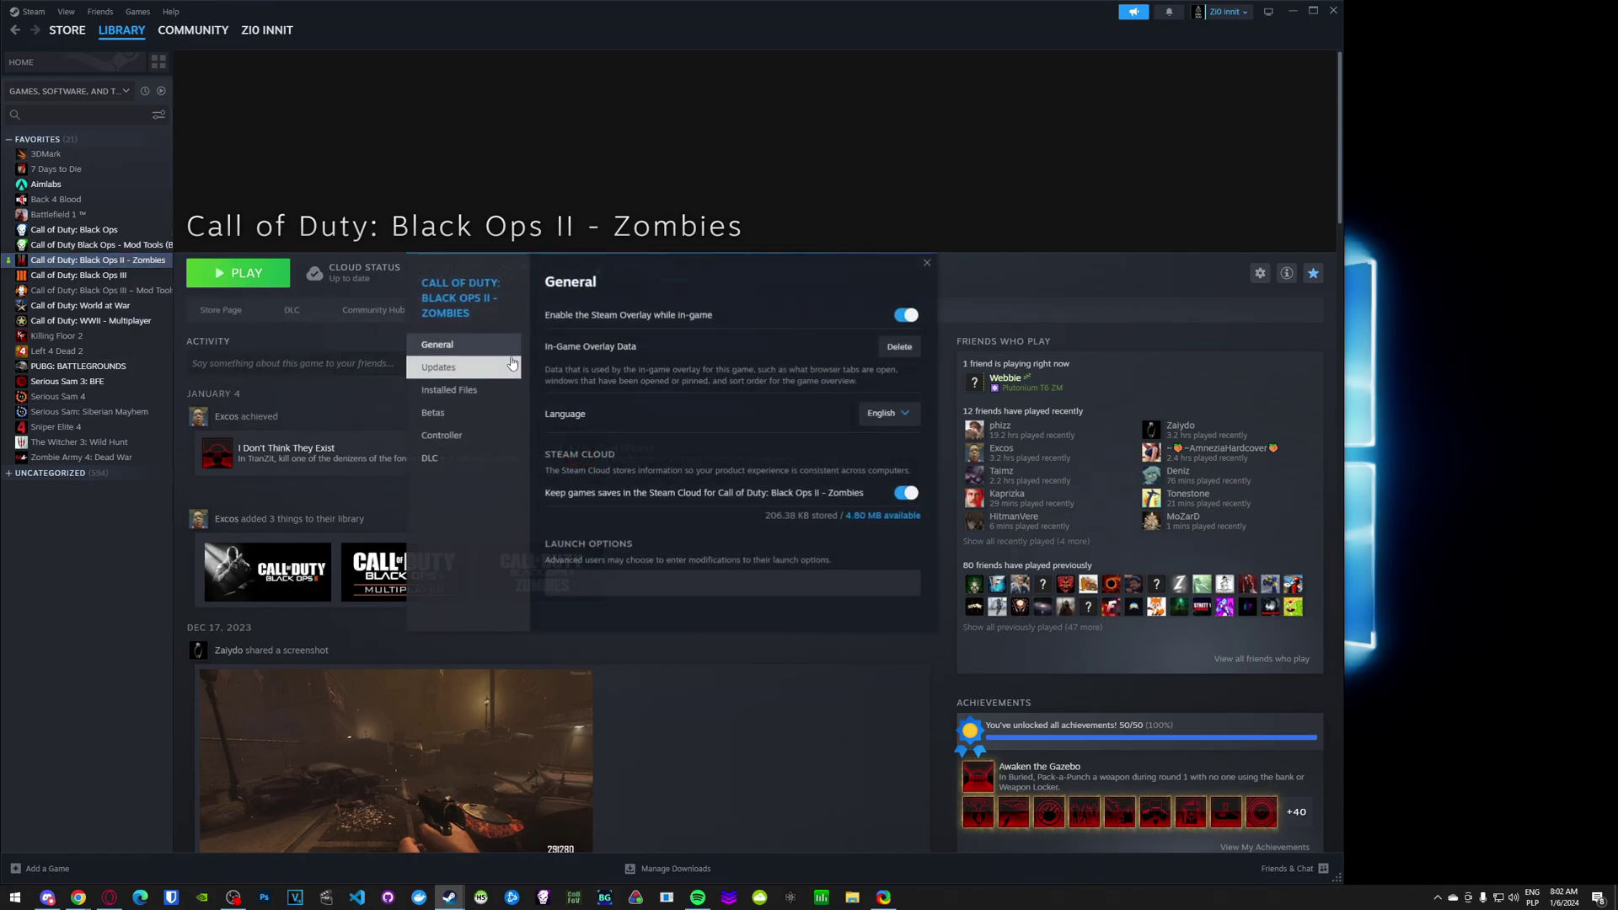
left_click(468, 394)
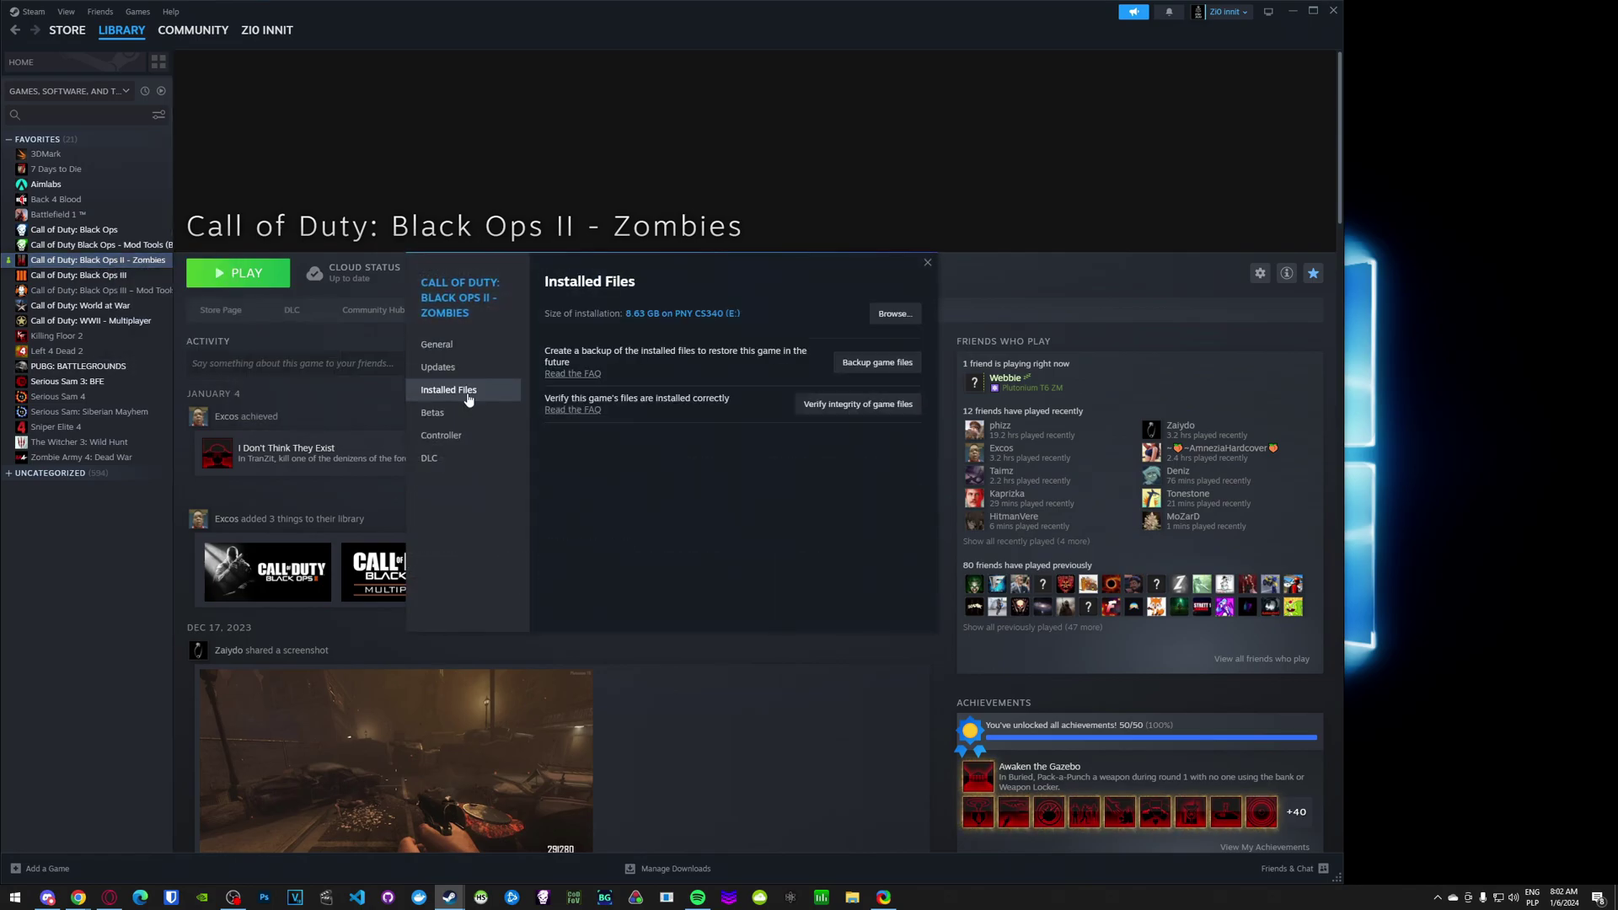
left_click(895, 316)
left_click(851, 899)
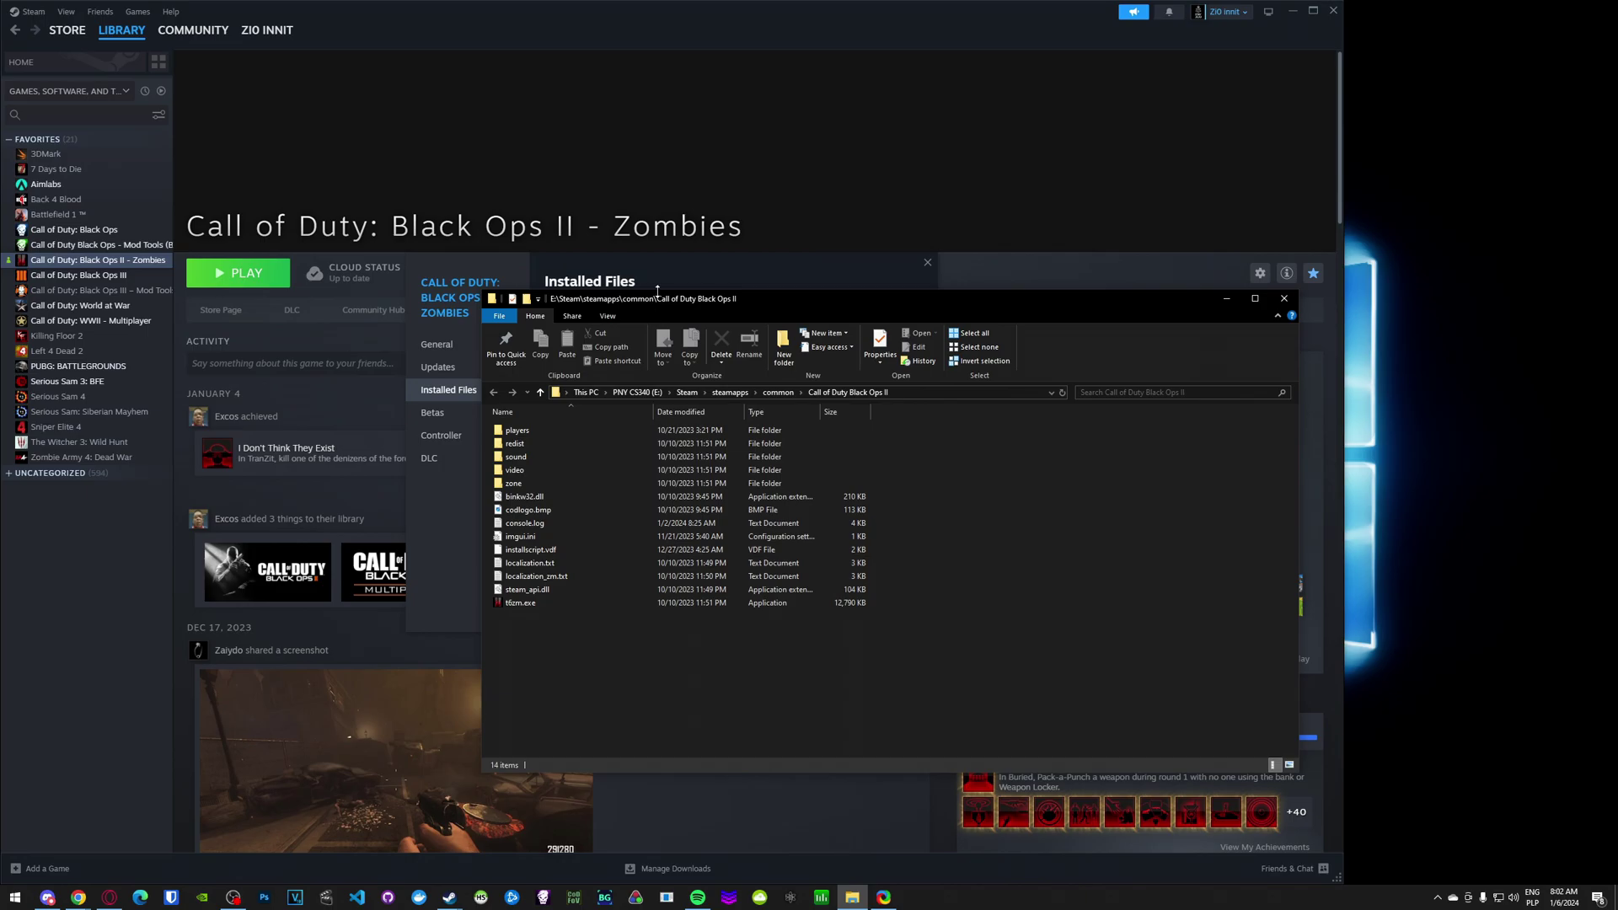
left_click(927, 262)
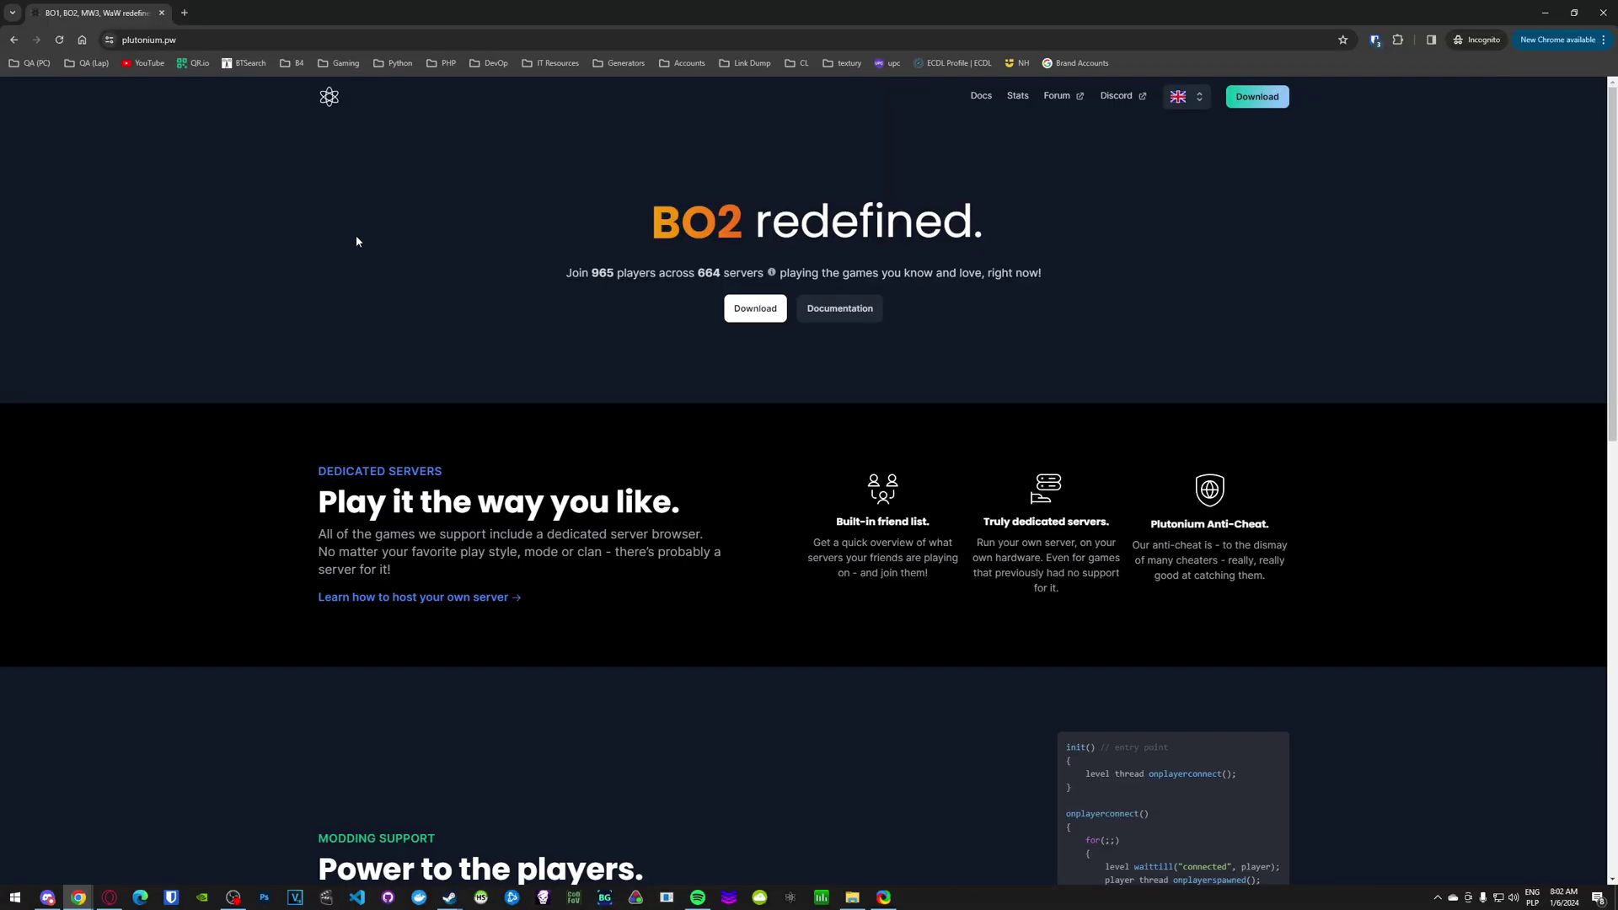
Download plutonium.exe from plutonium.pw and show it in the C:\tutorial folder.
left_click(747, 309)
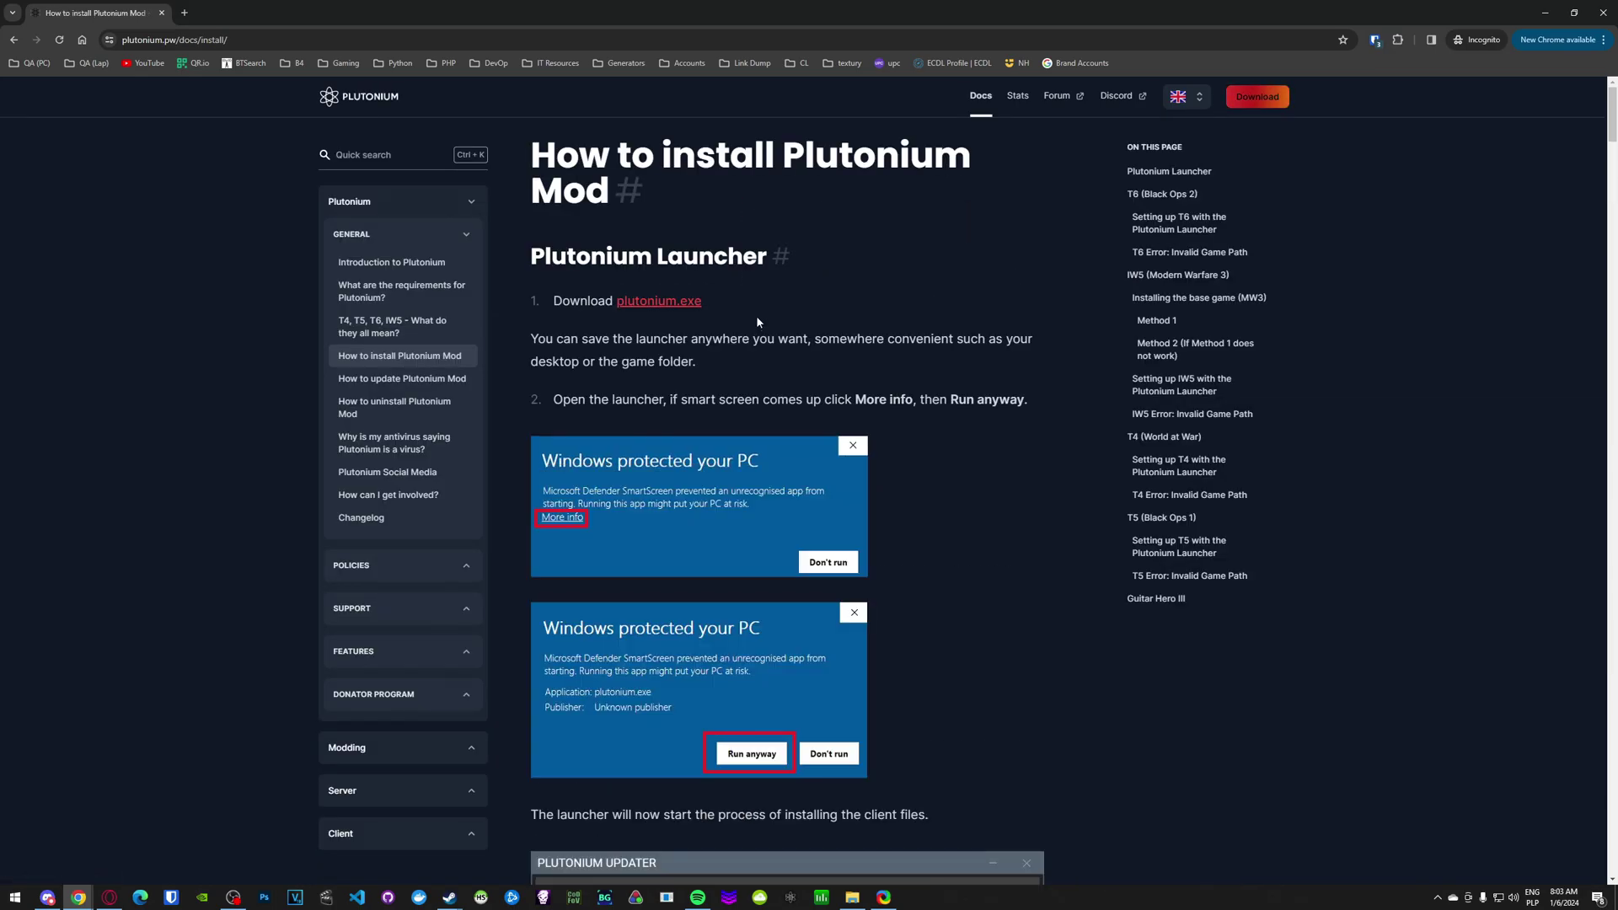
scroll(767, 325, "down", 2)
scroll(775, 354, "down", 8)
scroll(717, 383, "up", 10)
left_click(671, 310)
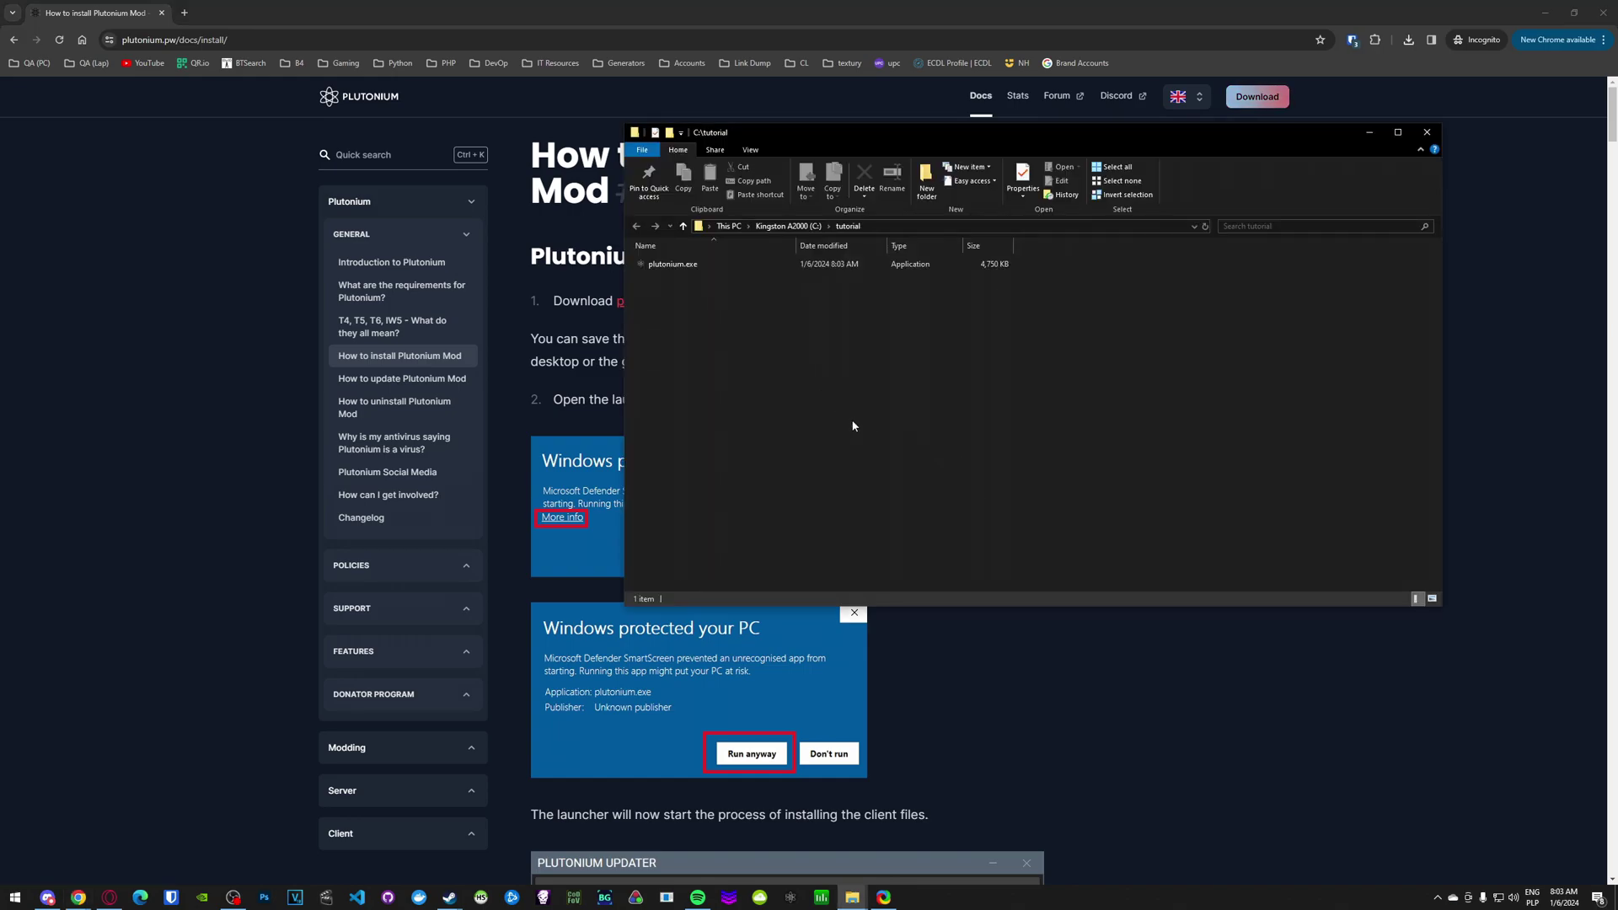
Run plutonium.exe from C:\tutorial to bring up the launcher's LOGIN window.
double_click(695, 264)
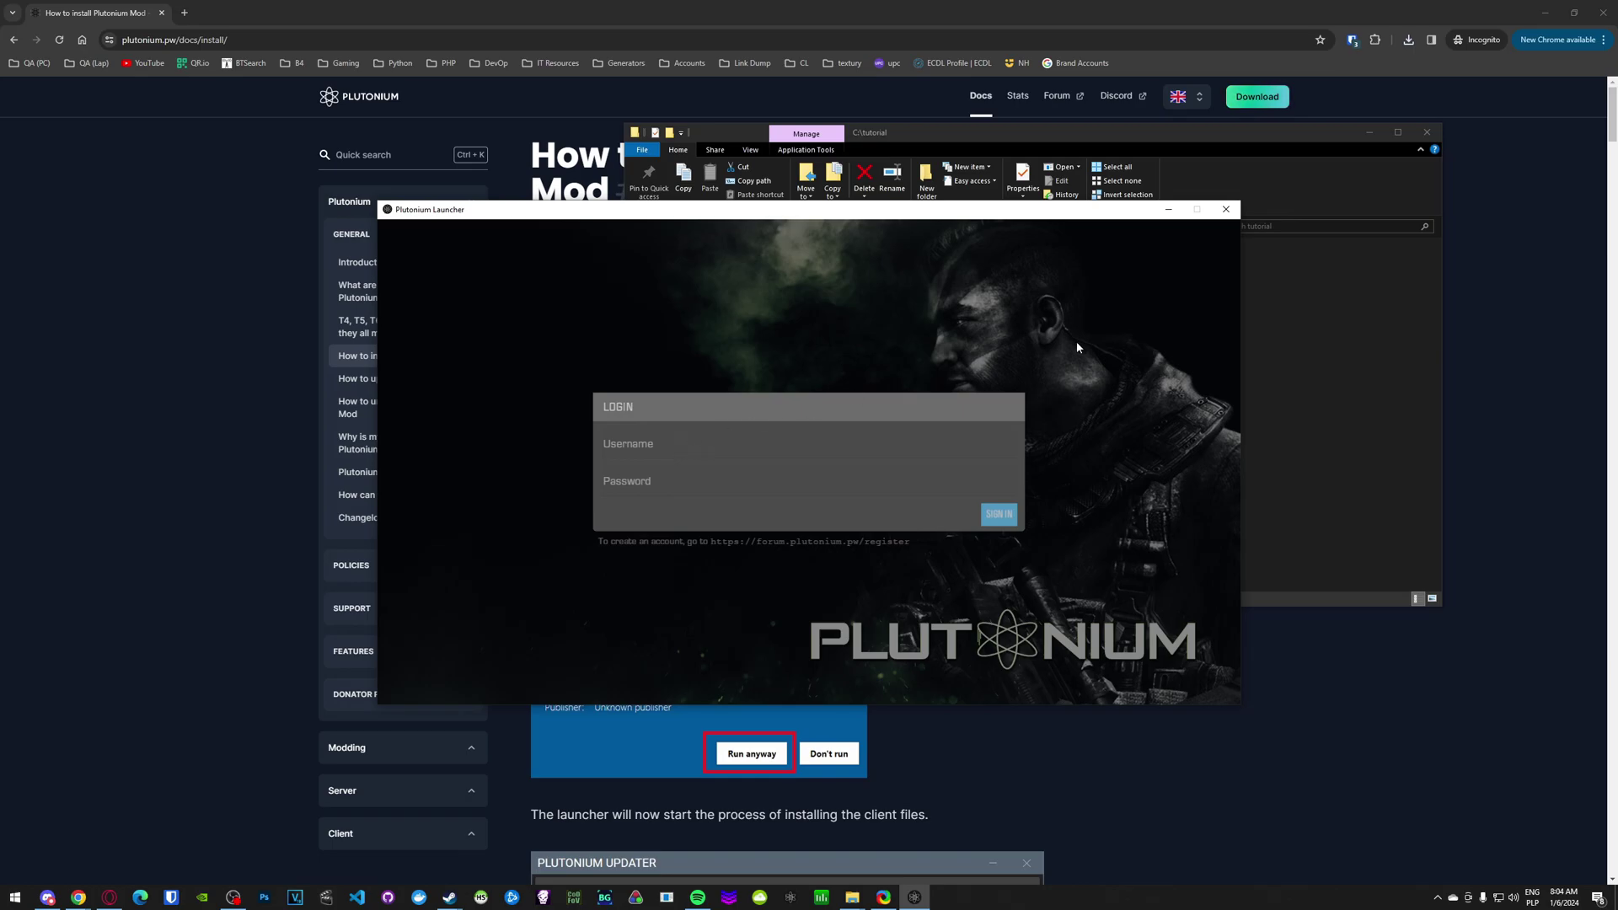
Open the install guide's step-3 'here' registration link in a new Chrome tab, then return to the launcher.
left_click(193, 176)
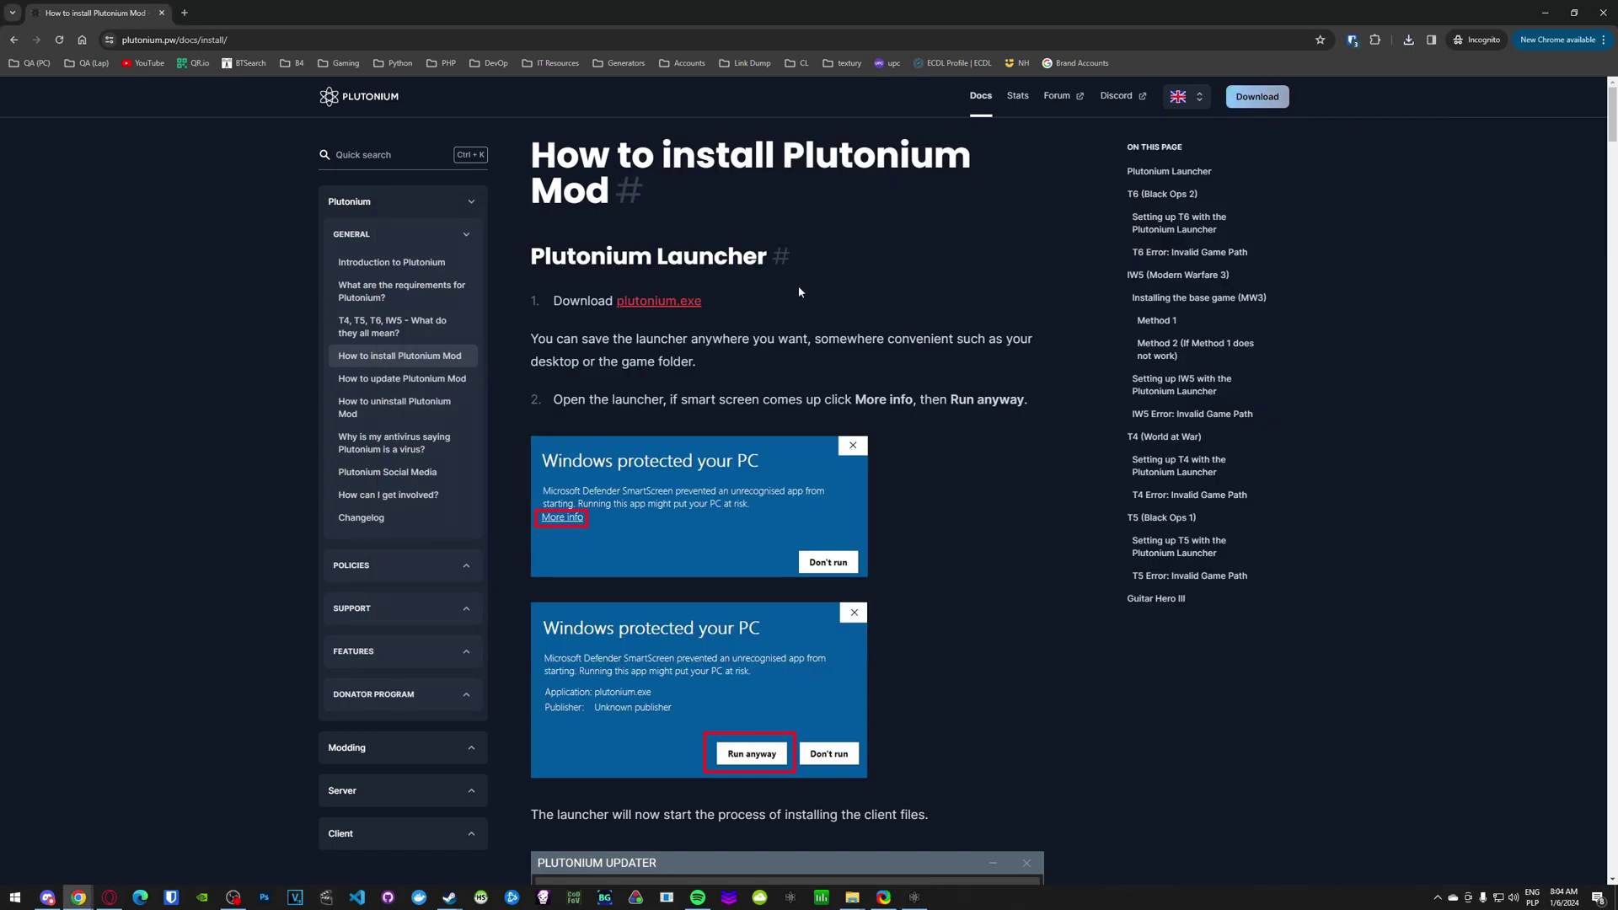
scroll(908, 320, "down", 7)
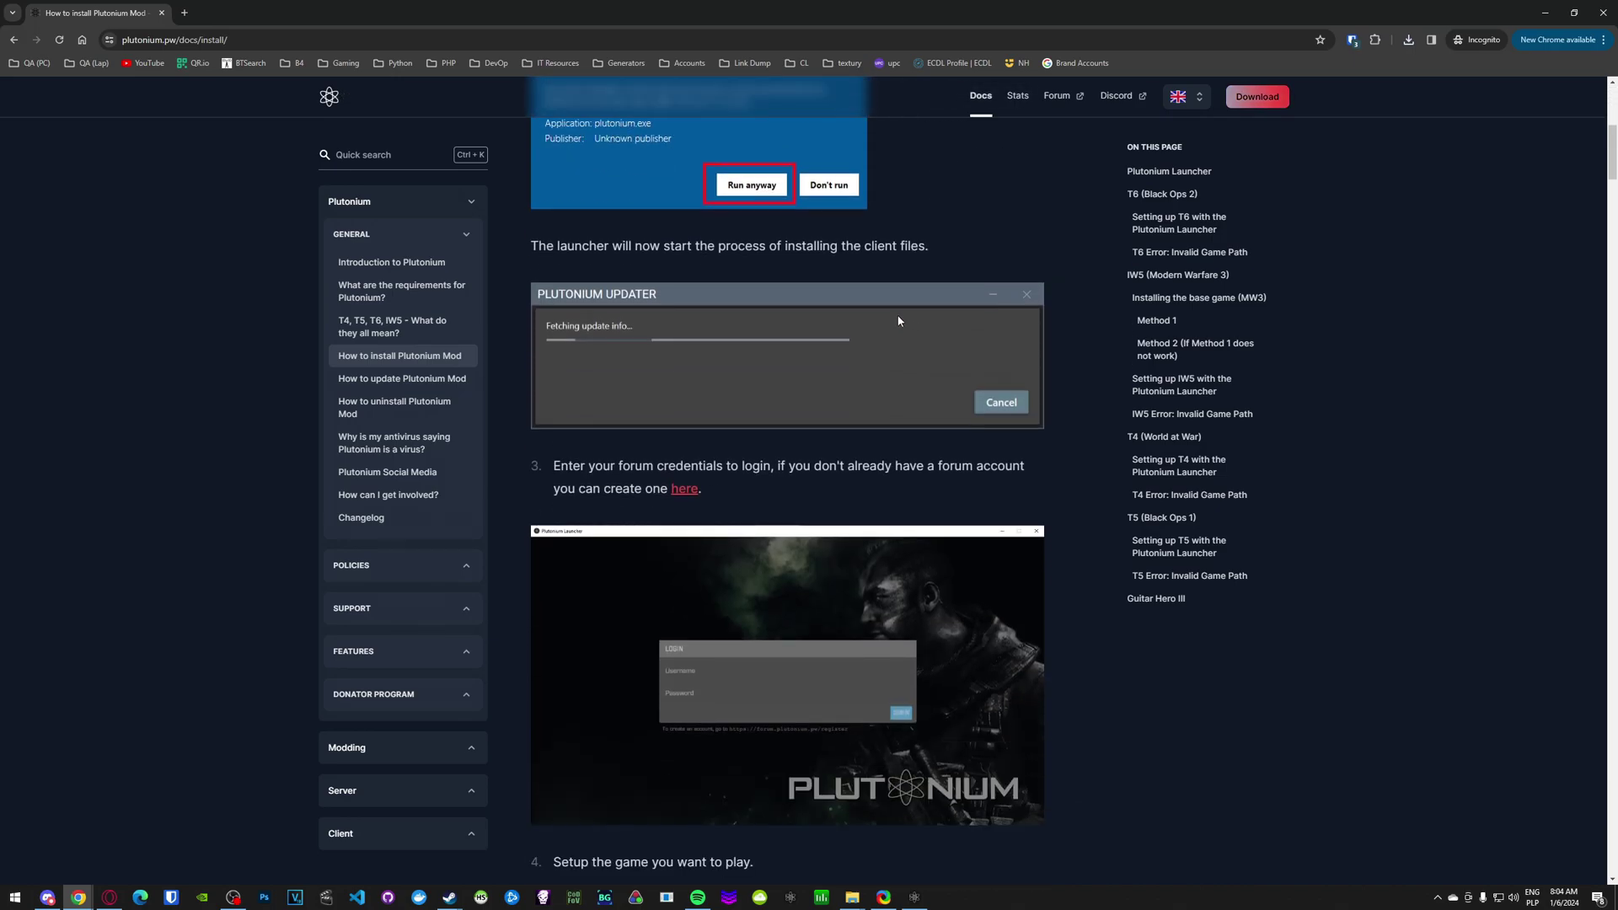
right_click(684, 492)
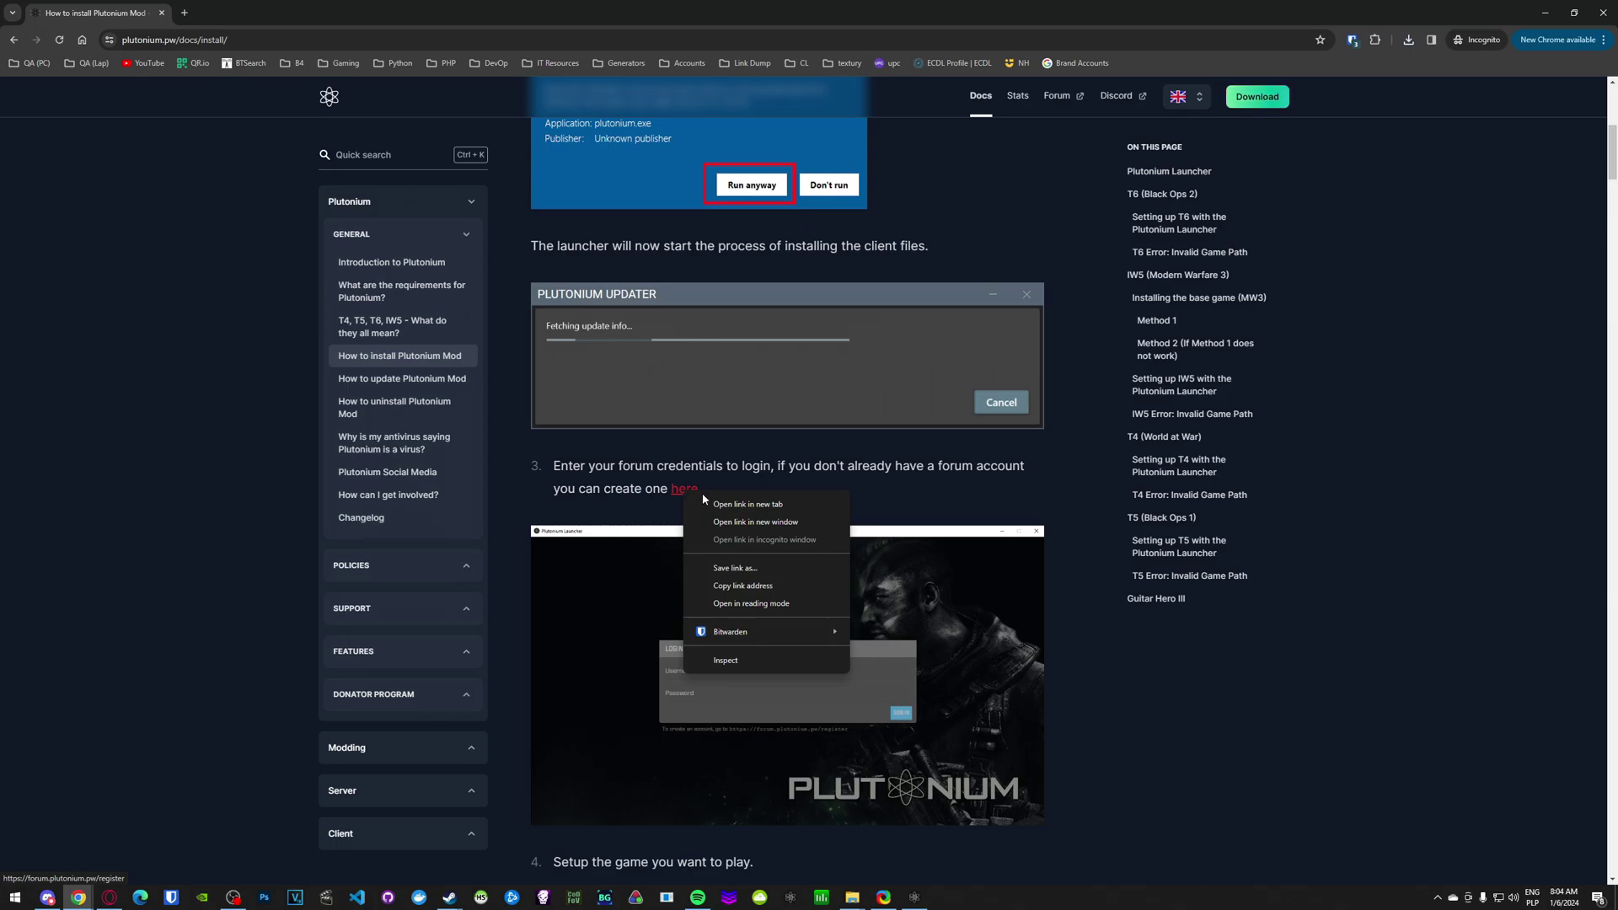
left_click(708, 504)
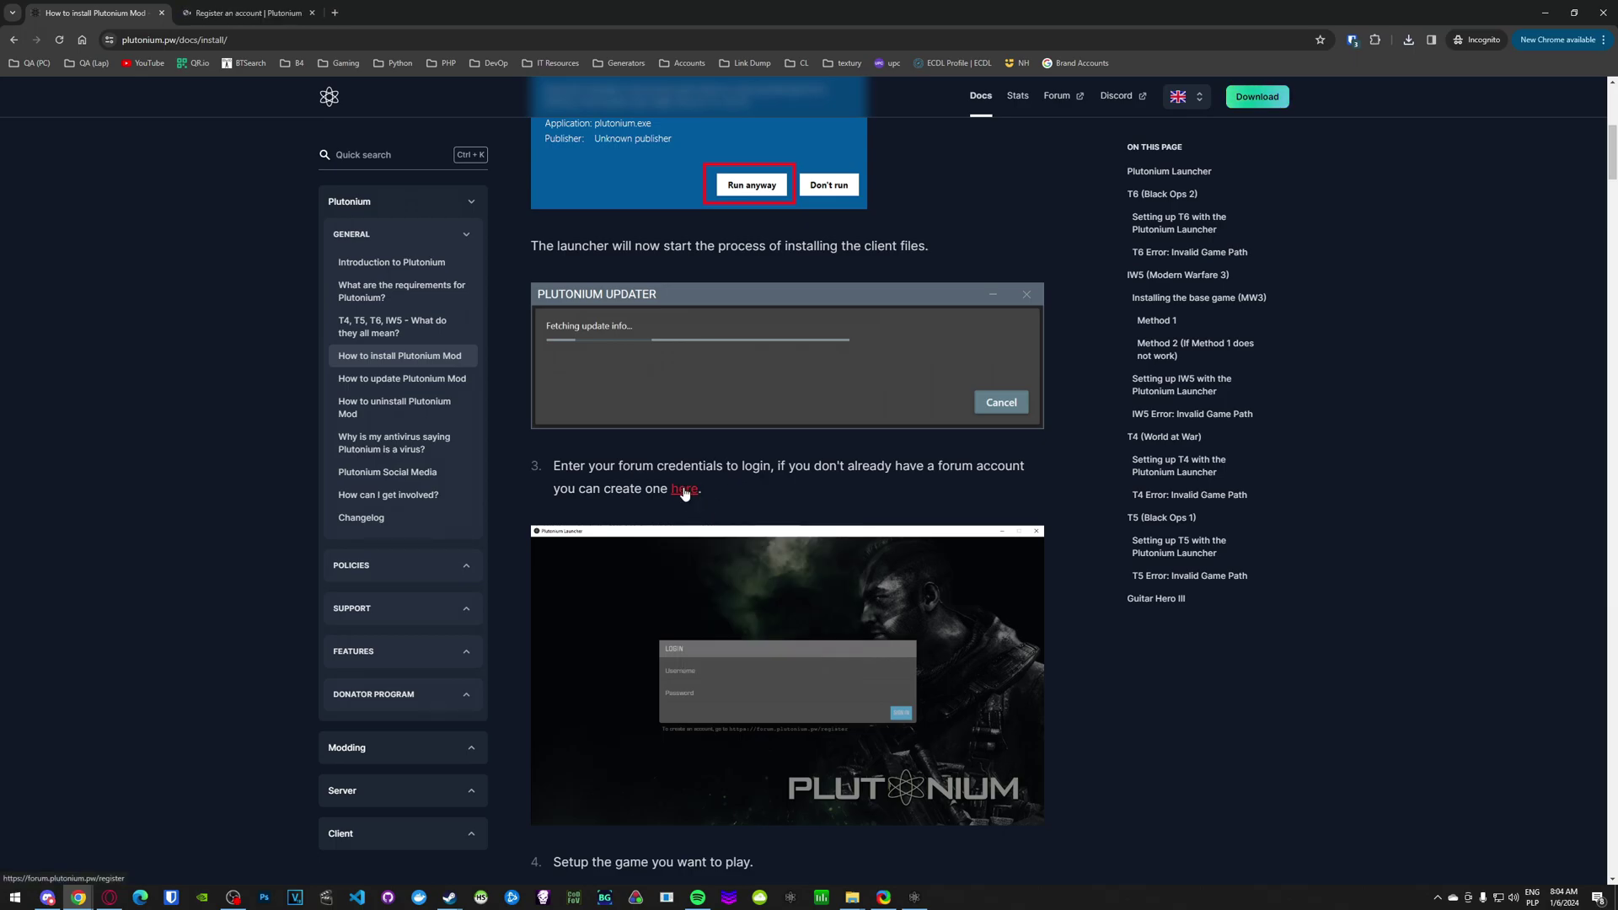
key("alt+Tab")
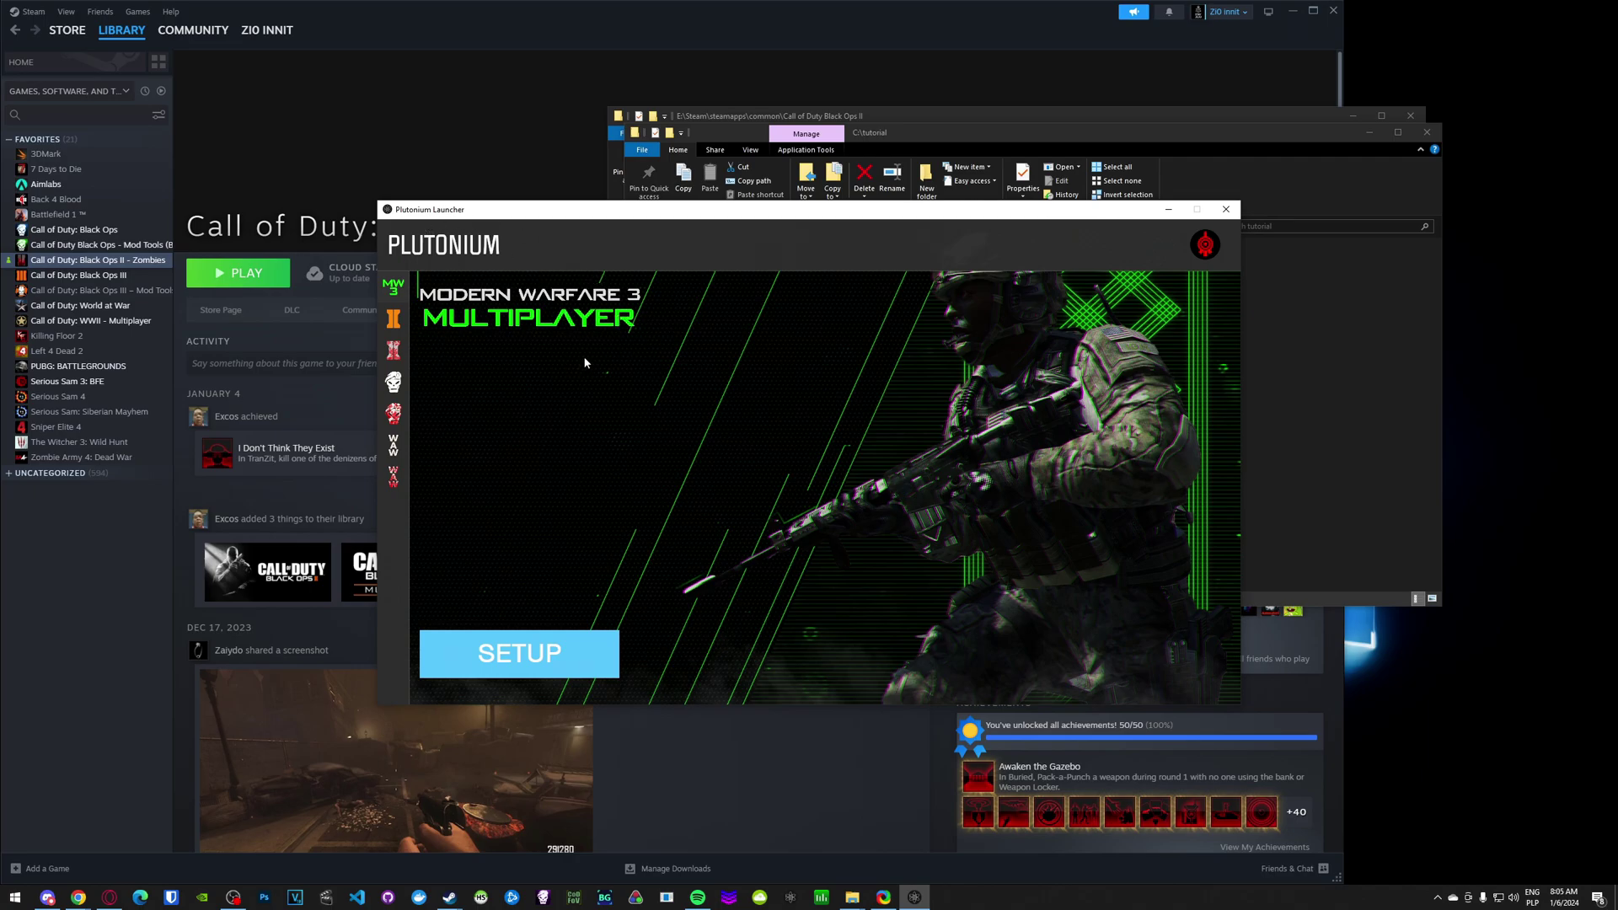
Pick Black Ops II Zombies and browse to the Call of Duty Black Ops II game folder.
left_click(394, 353)
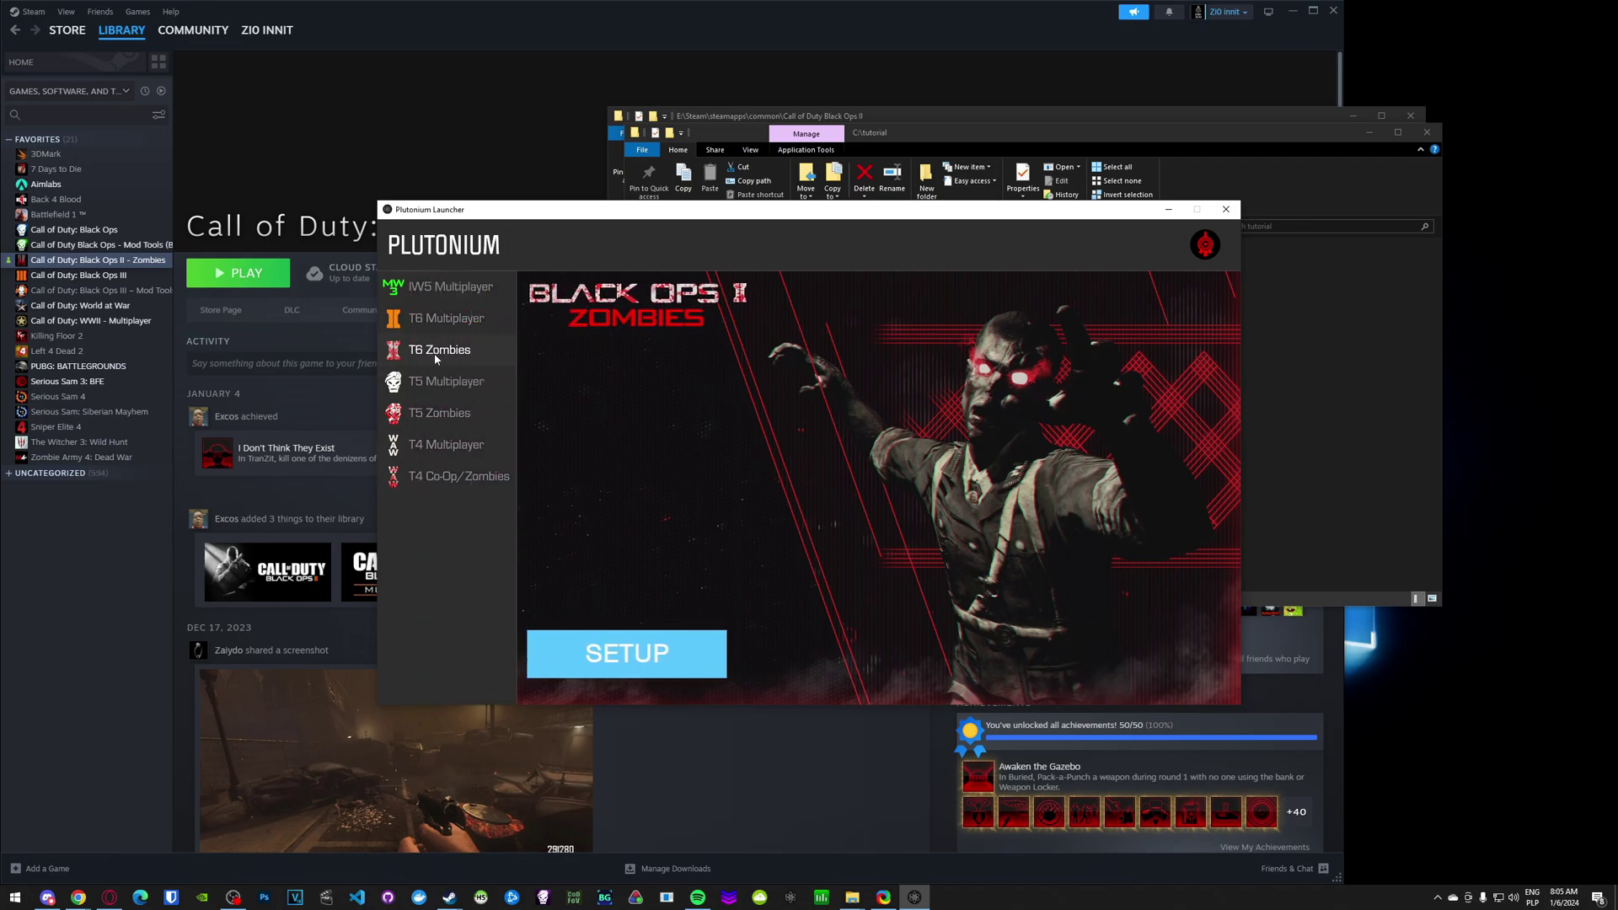
left_click(551, 655)
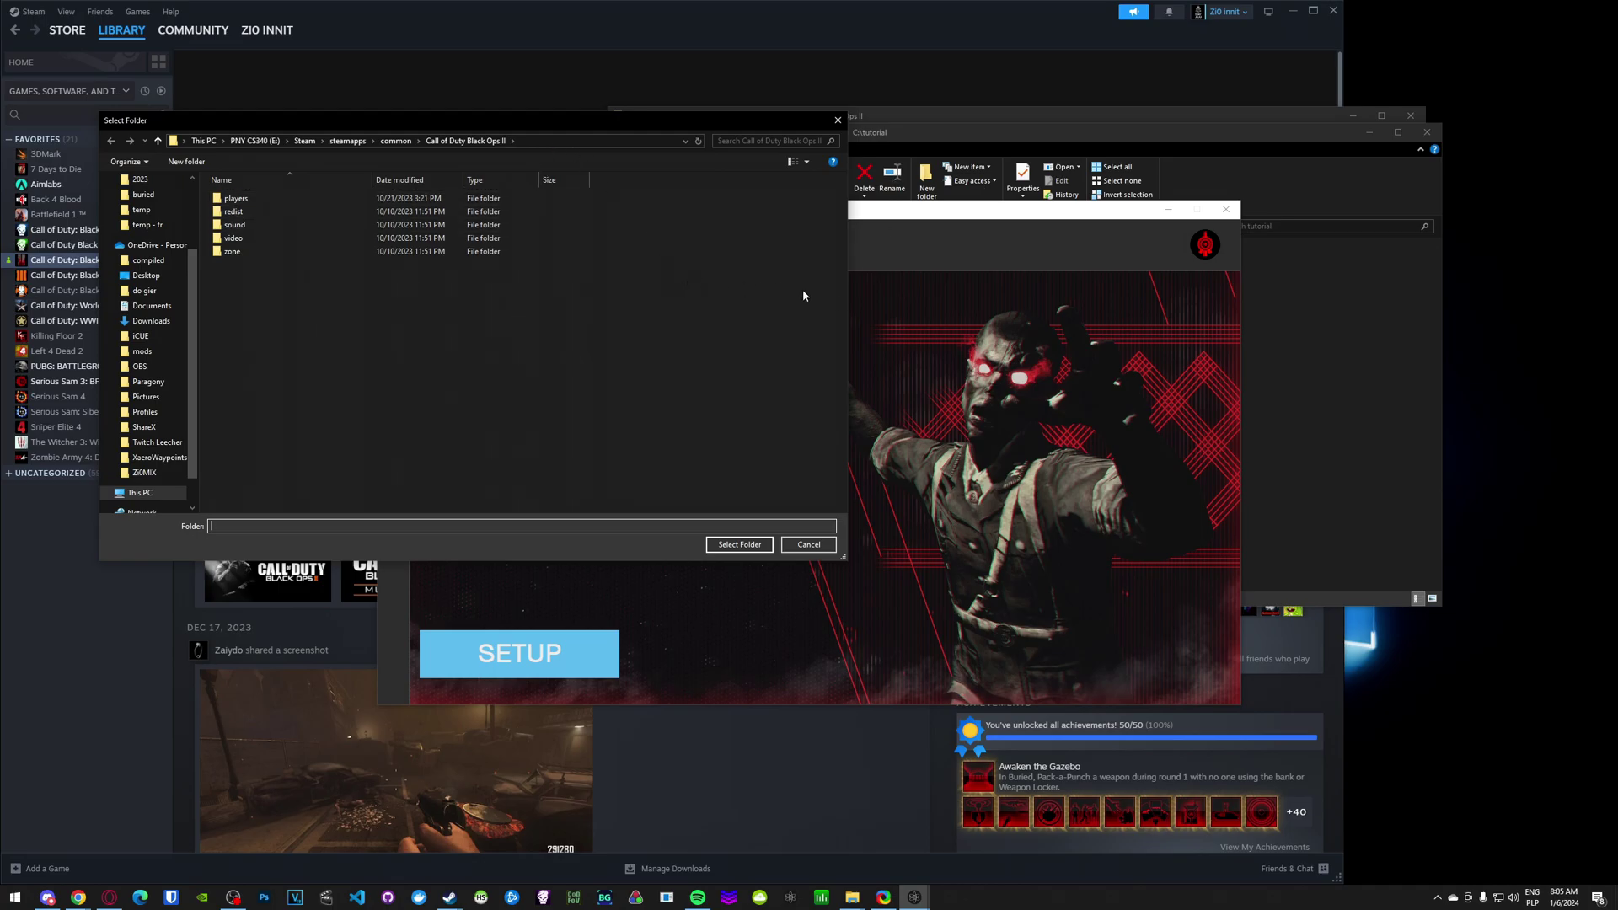
left_click_drag(901, 106, 979, 59)
left_click_drag(917, 433, 851, 375)
left_click(938, 478)
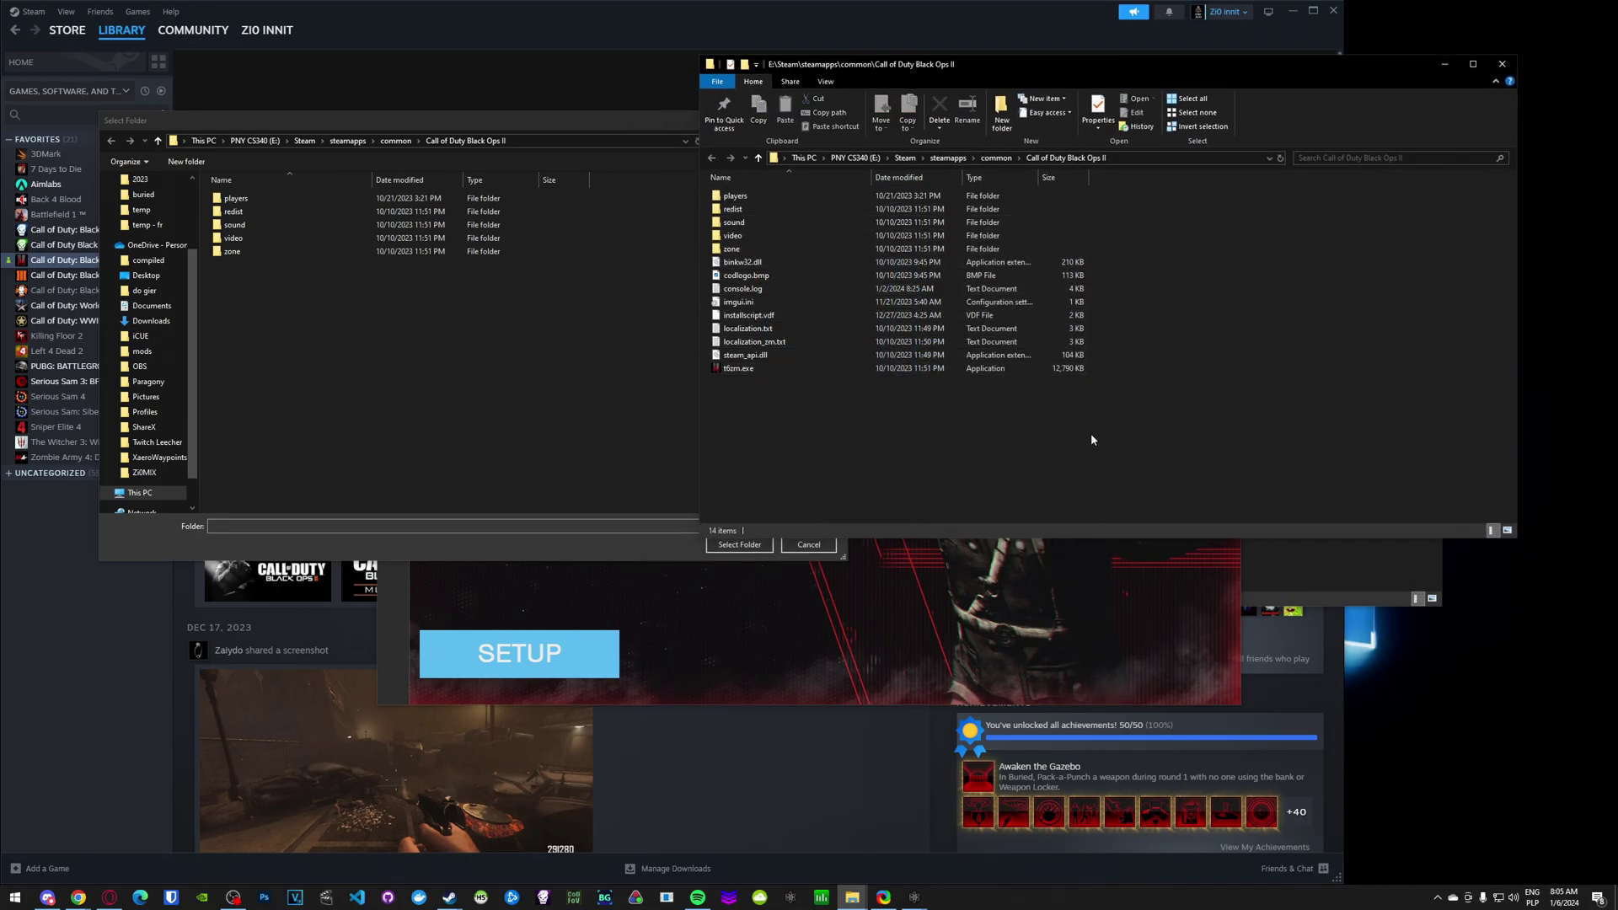
left_click_drag(1091, 433, 993, 472)
left_click_drag(857, 418, 735, 92)
left_click(876, 493)
Confirm Call of Duty Black Ops II as the game folder and press PLAY.
left_click(588, 360)
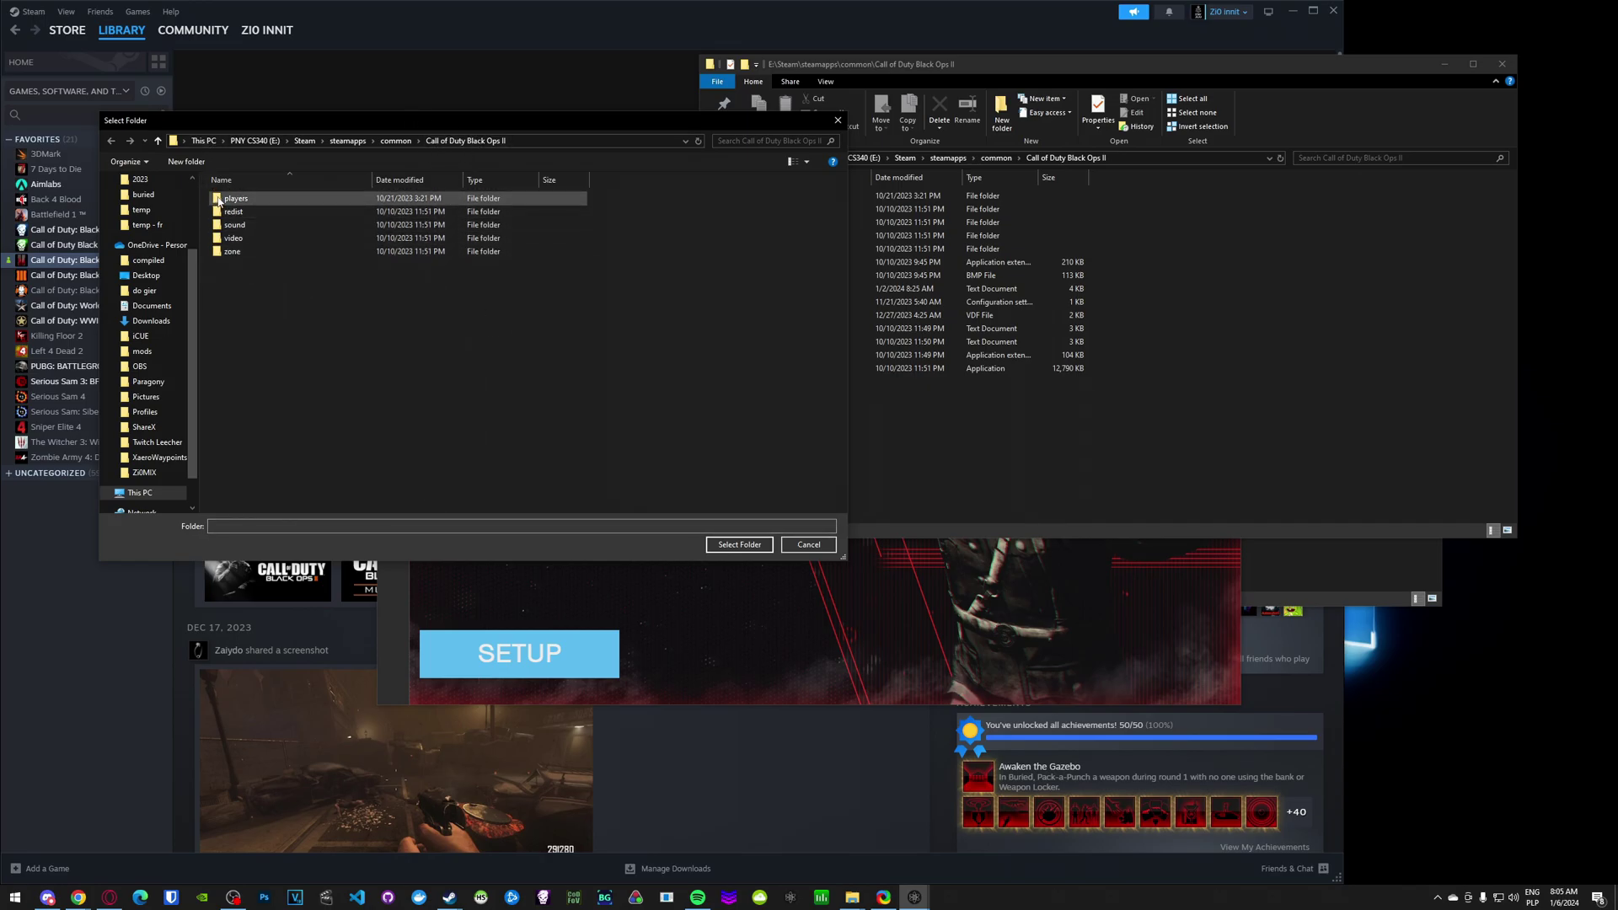
left_click(739, 545)
left_click(610, 548)
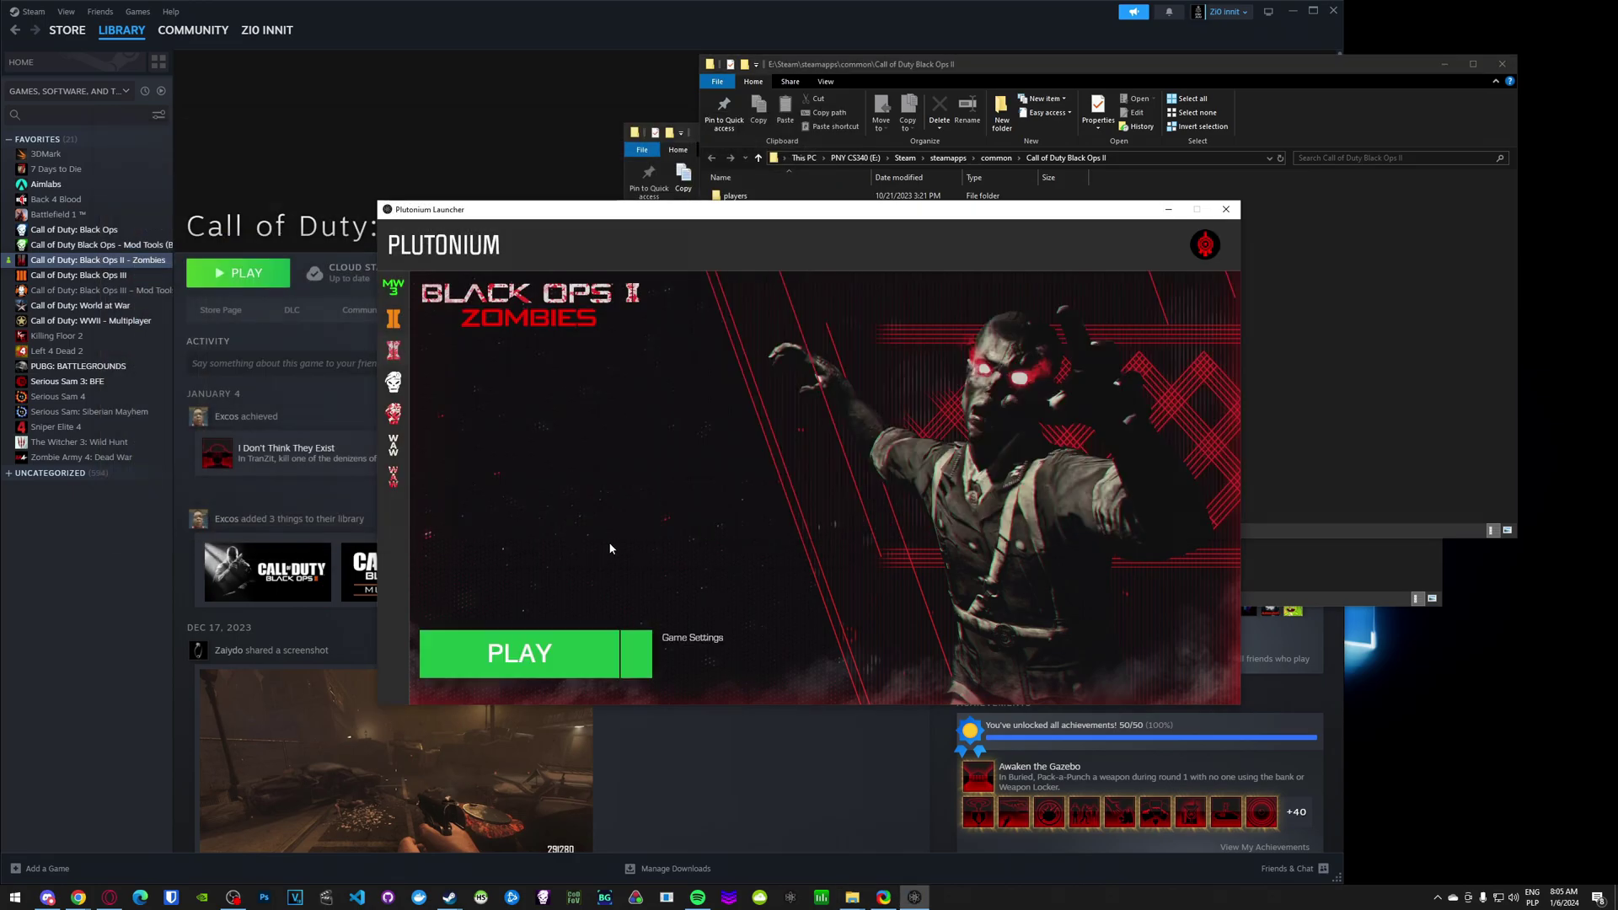
left_click(551, 655)
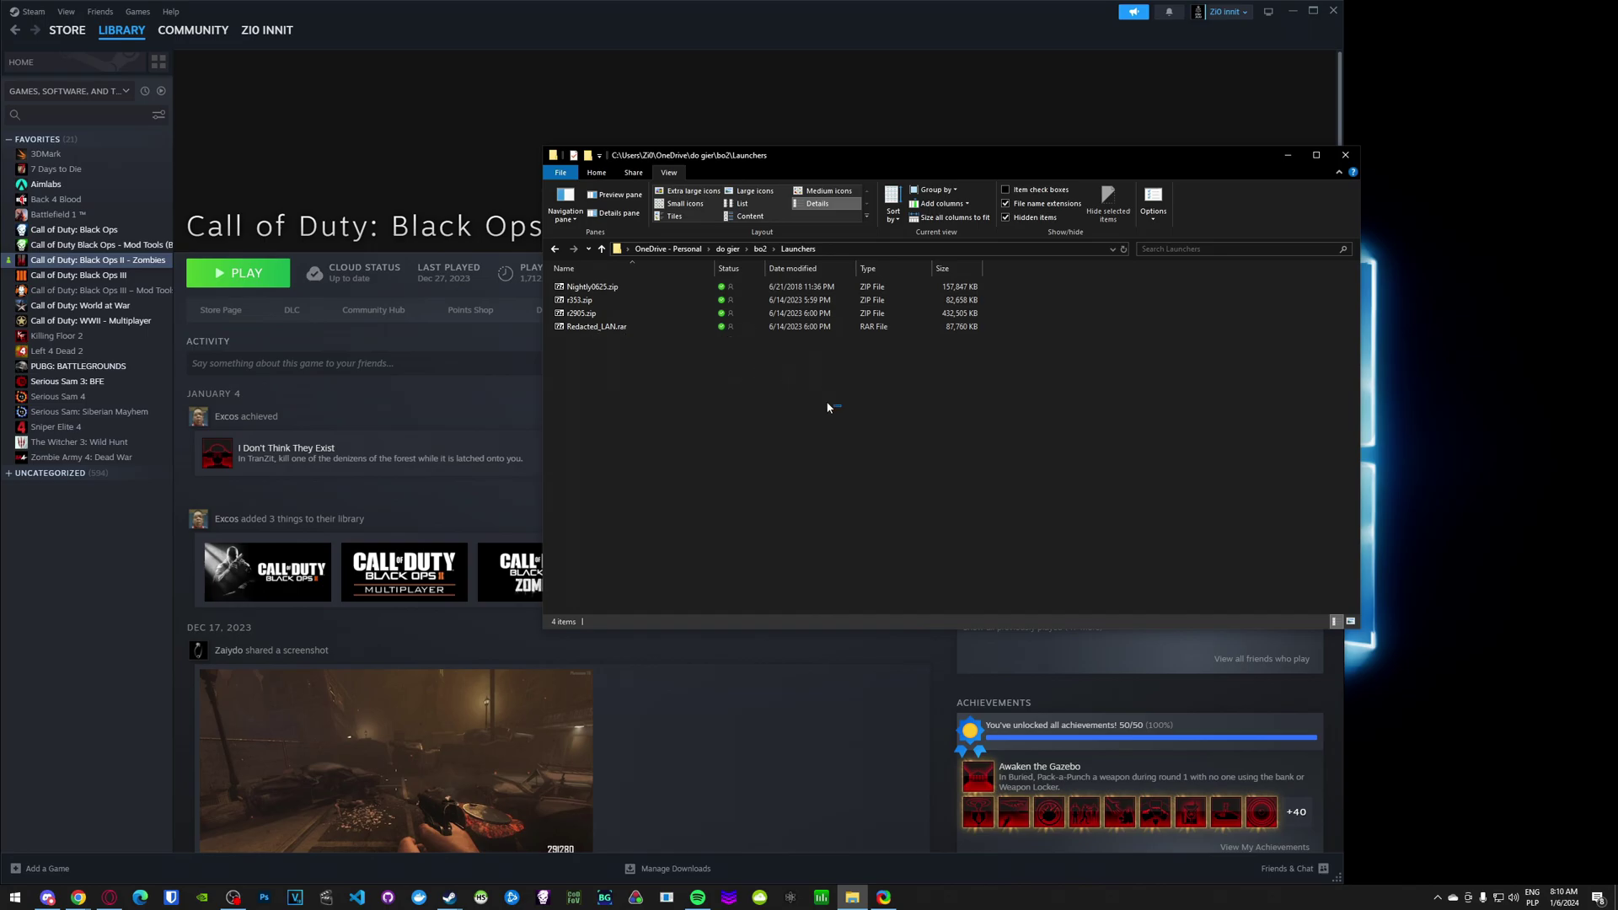
Highlight the four launcher archives in the OneDrive bo2 Launchers folder.
left_click_drag(826, 407, 617, 390)
mouse_move(761, 405)
left_mouse_down()
mouse_move(552, 263)
mouse_move(733, 389)
left_mouse_up()
Download r2905.zip from the OneDrive Launchers folder into C:\tutorial.
key("alt+Tab")
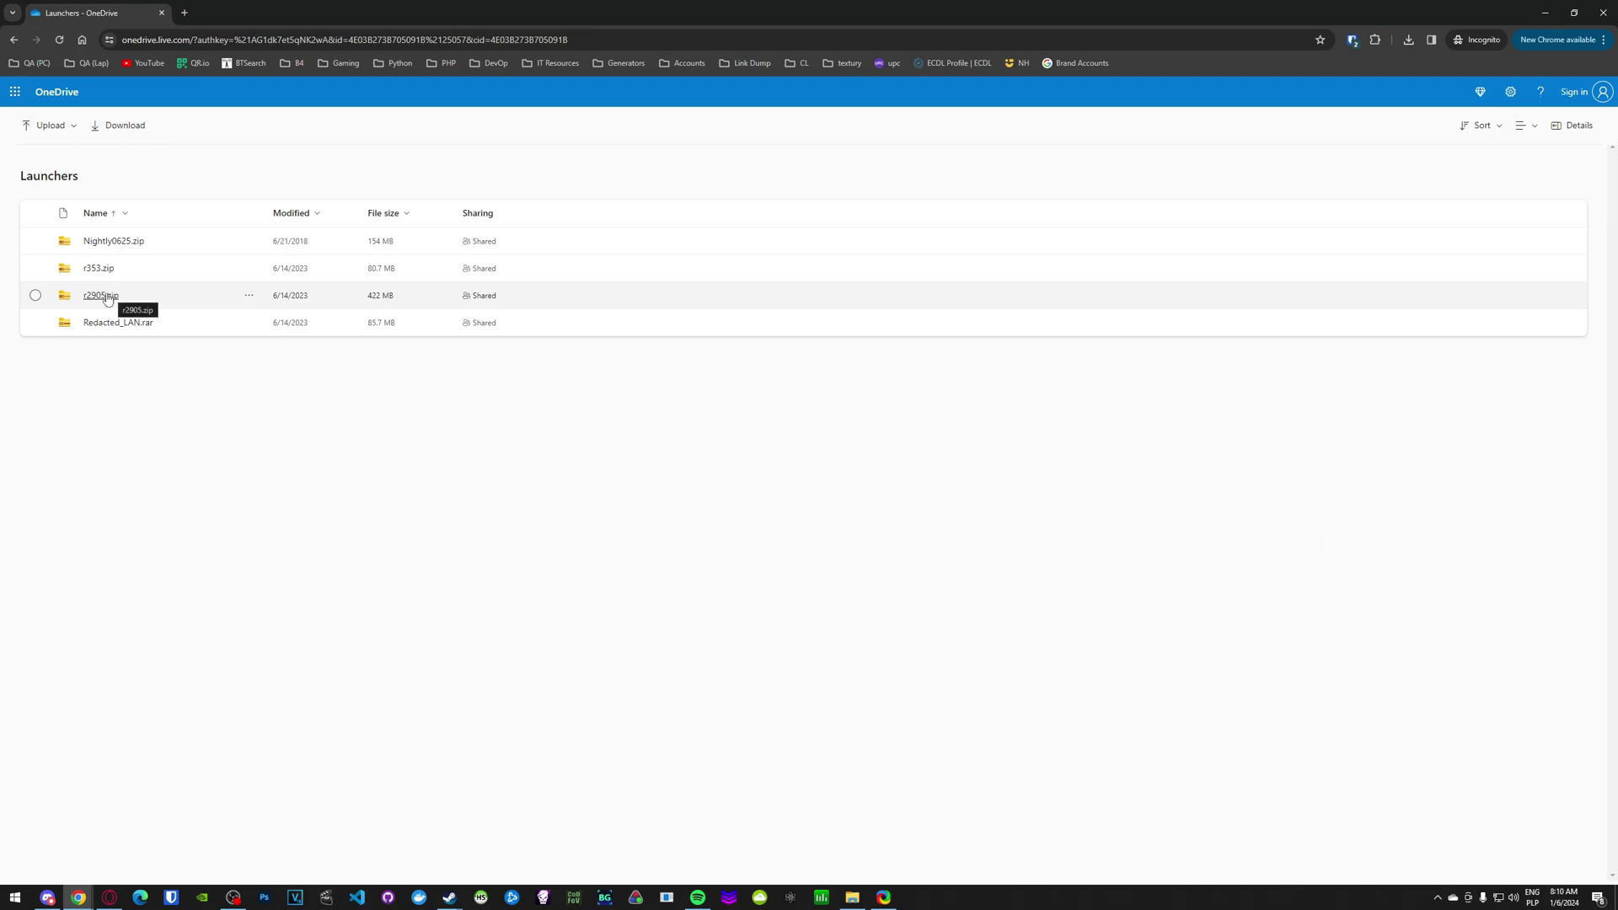
left_click(248, 295)
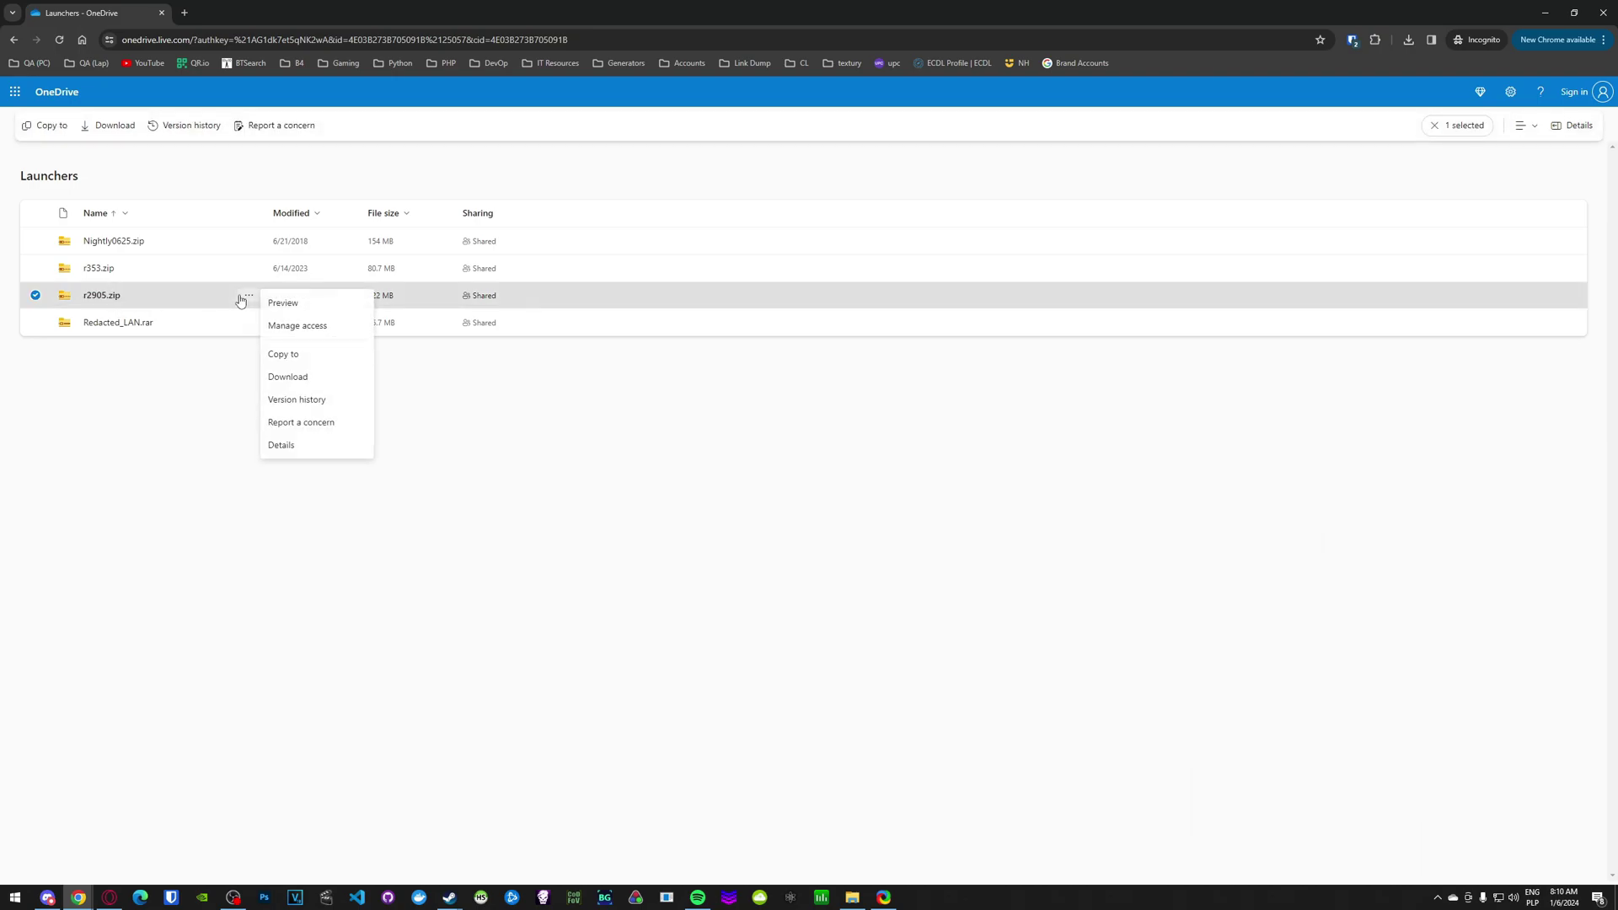
left_click(334, 390)
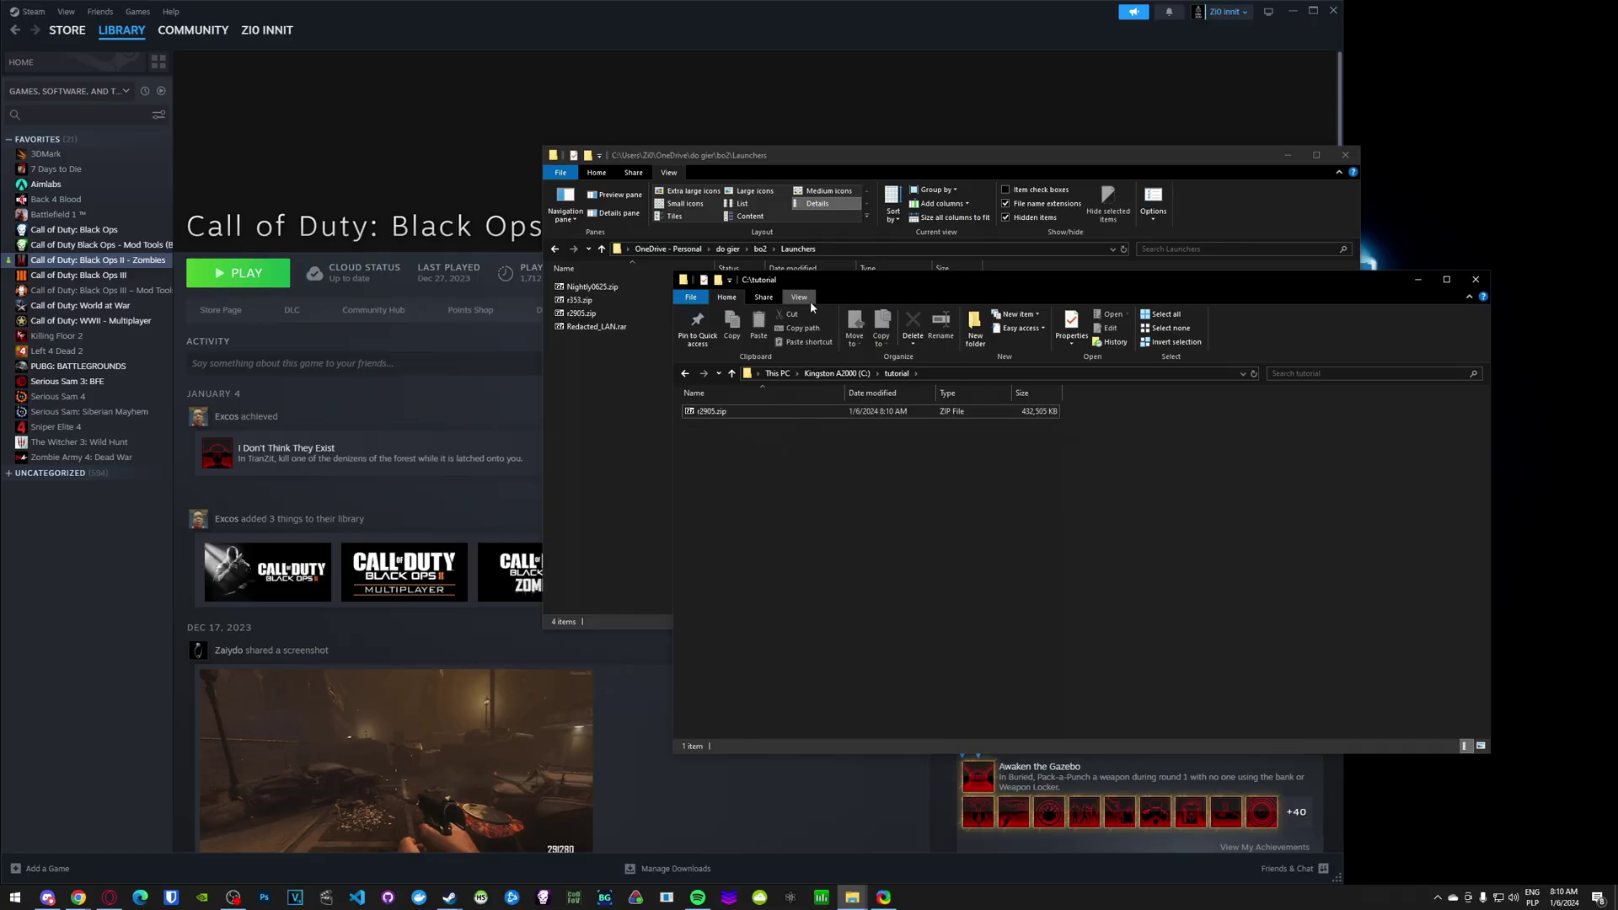
left_click_drag(838, 273, 877, 301)
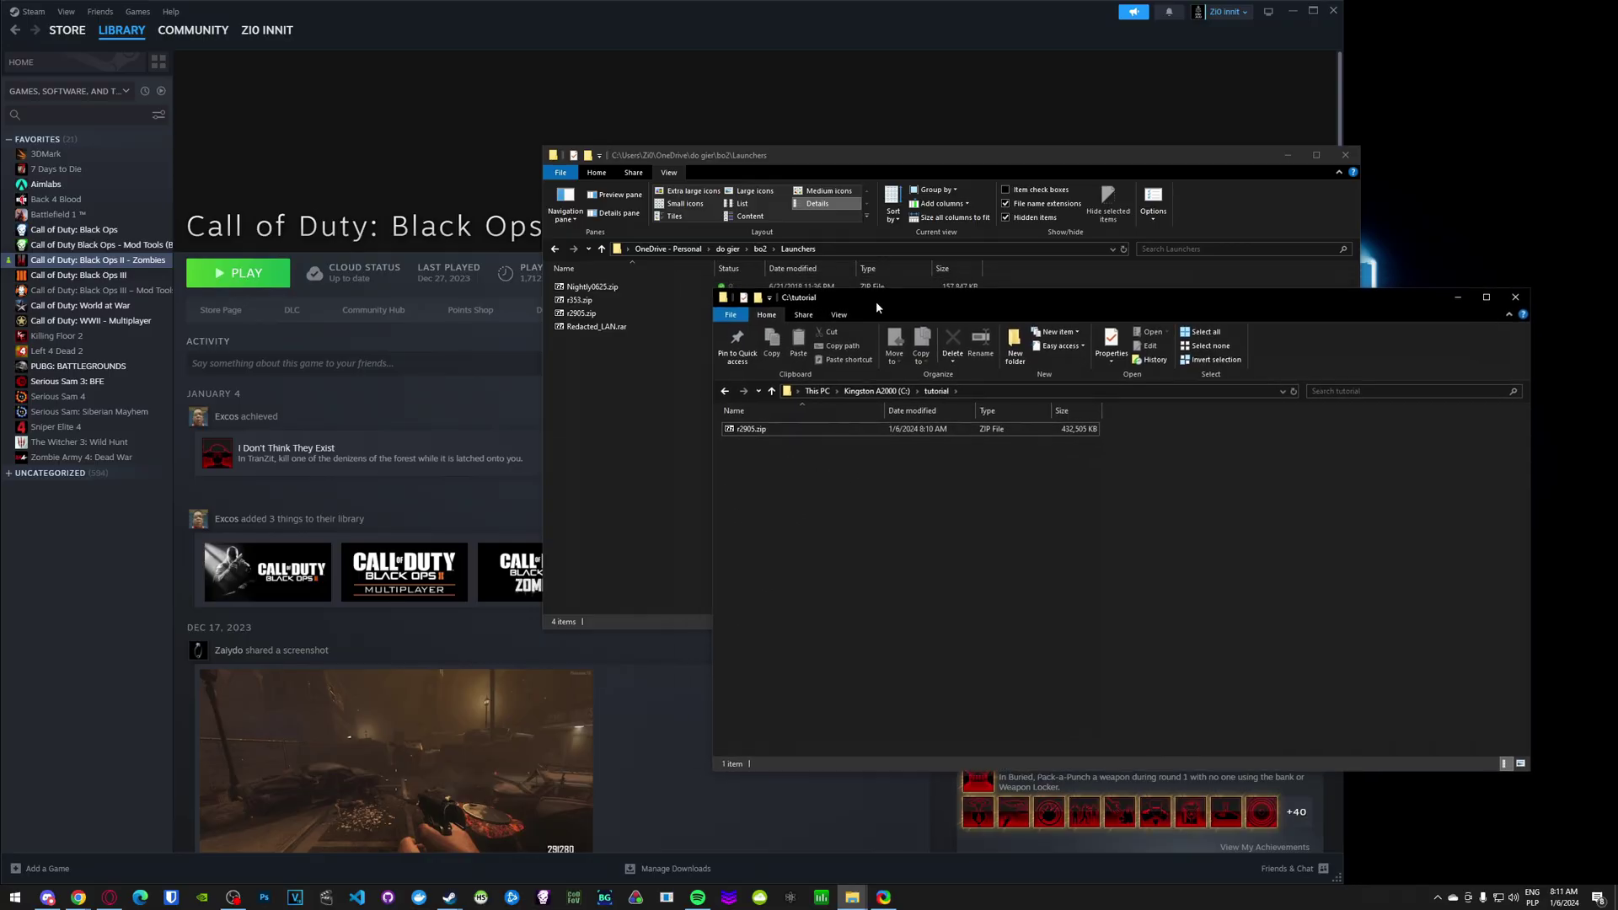
Open AppData\Local in a new Explorer window by running %localappdata%.
left_click(785, 426)
left_click(581, 317)
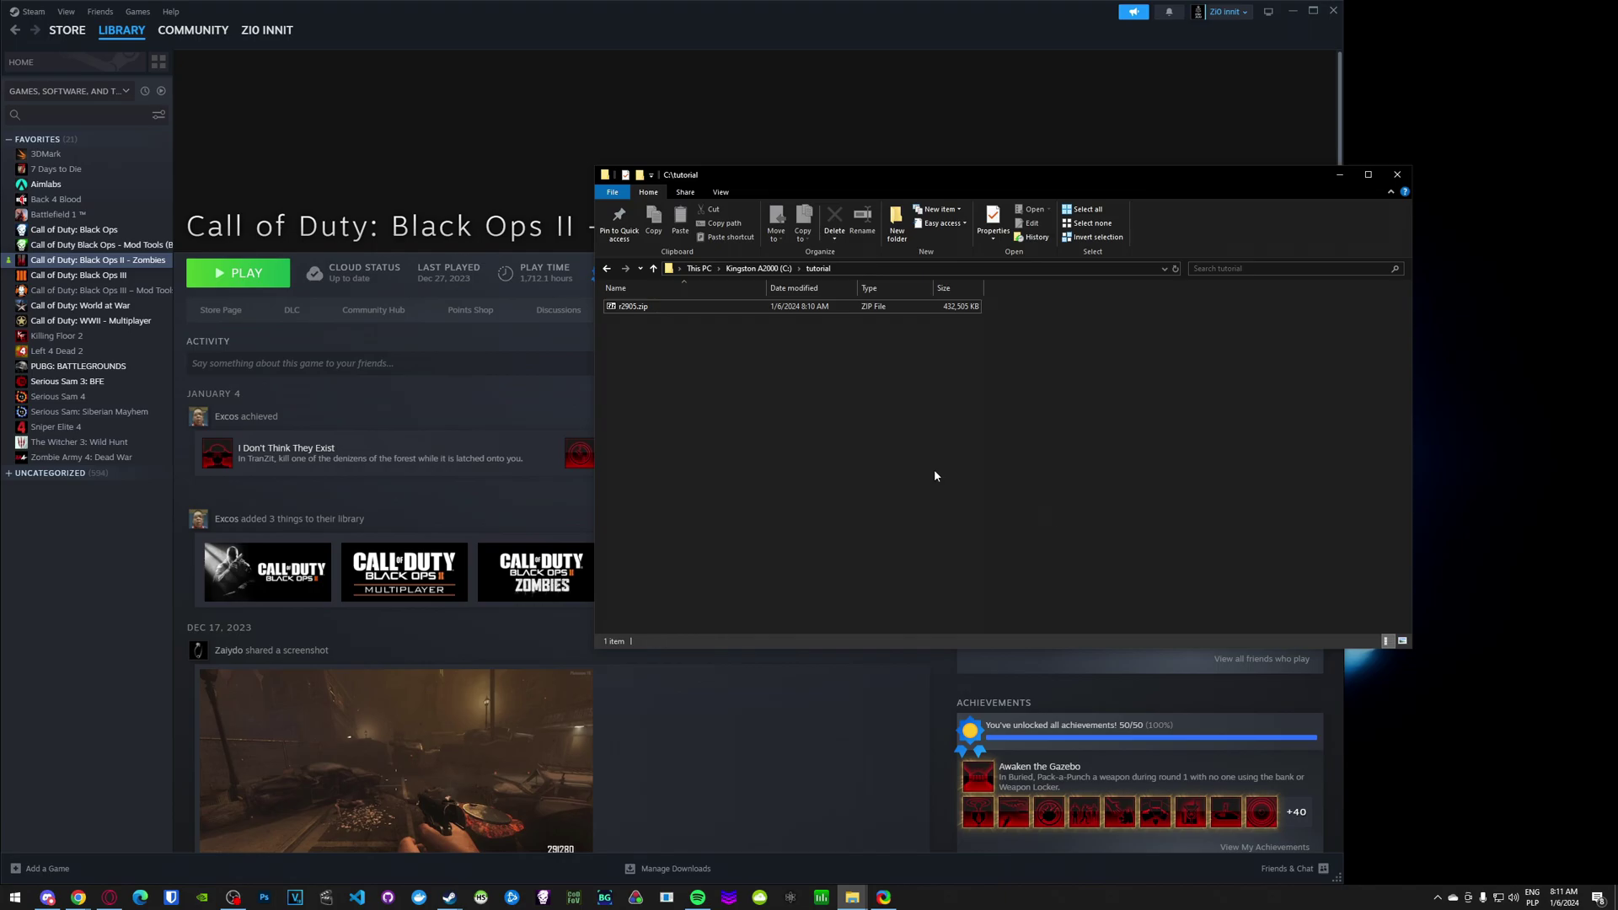
key("super+r")
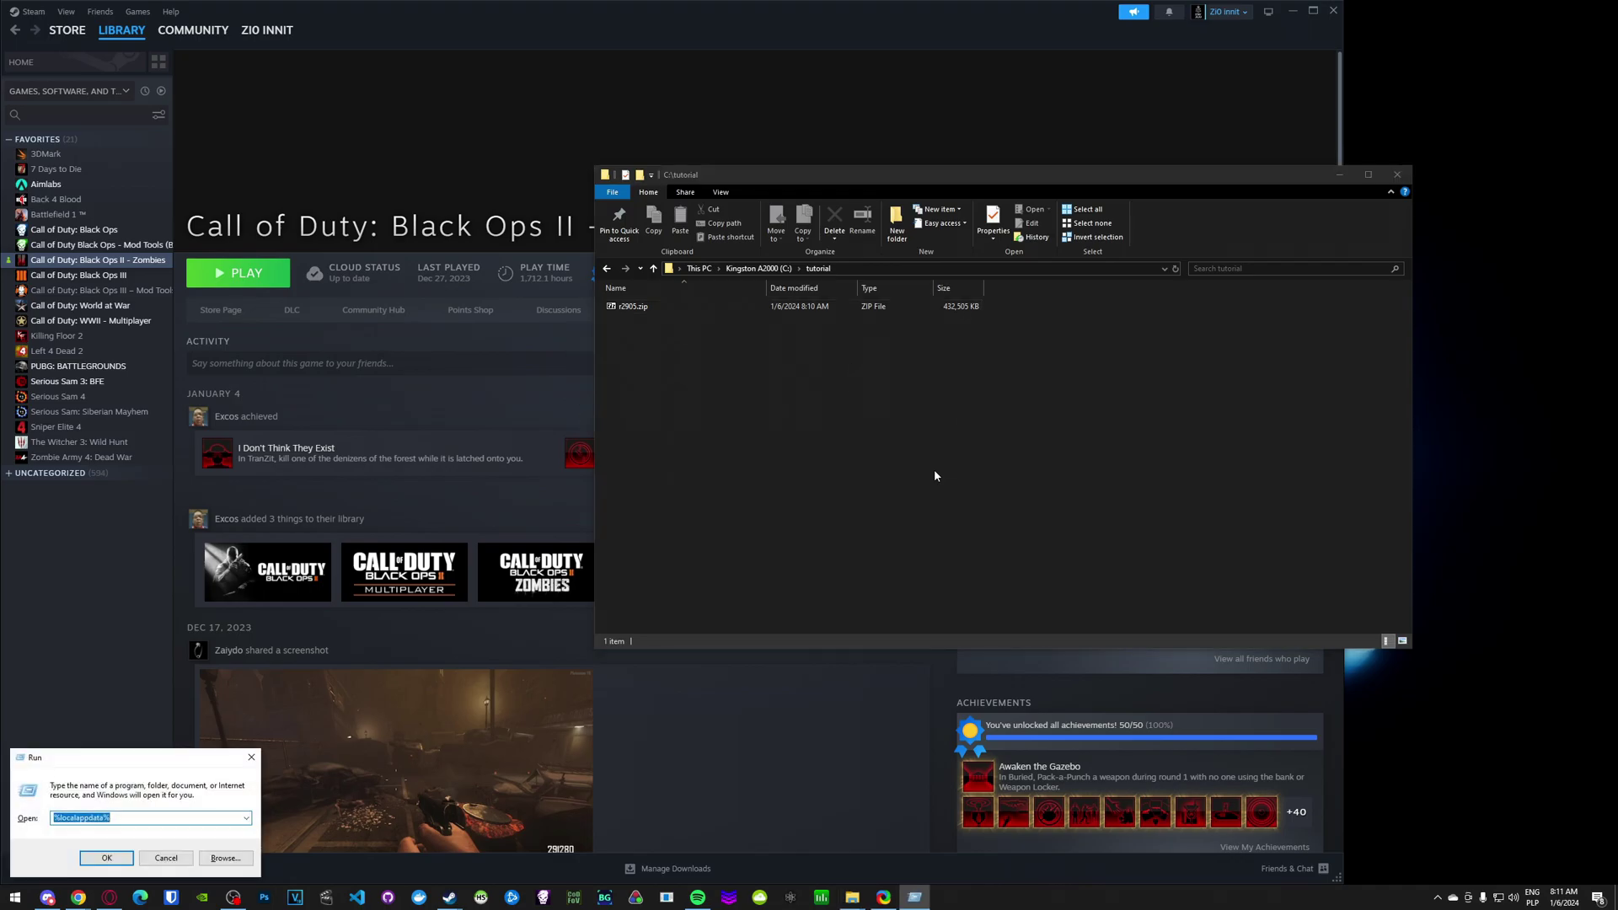
type("%locala")
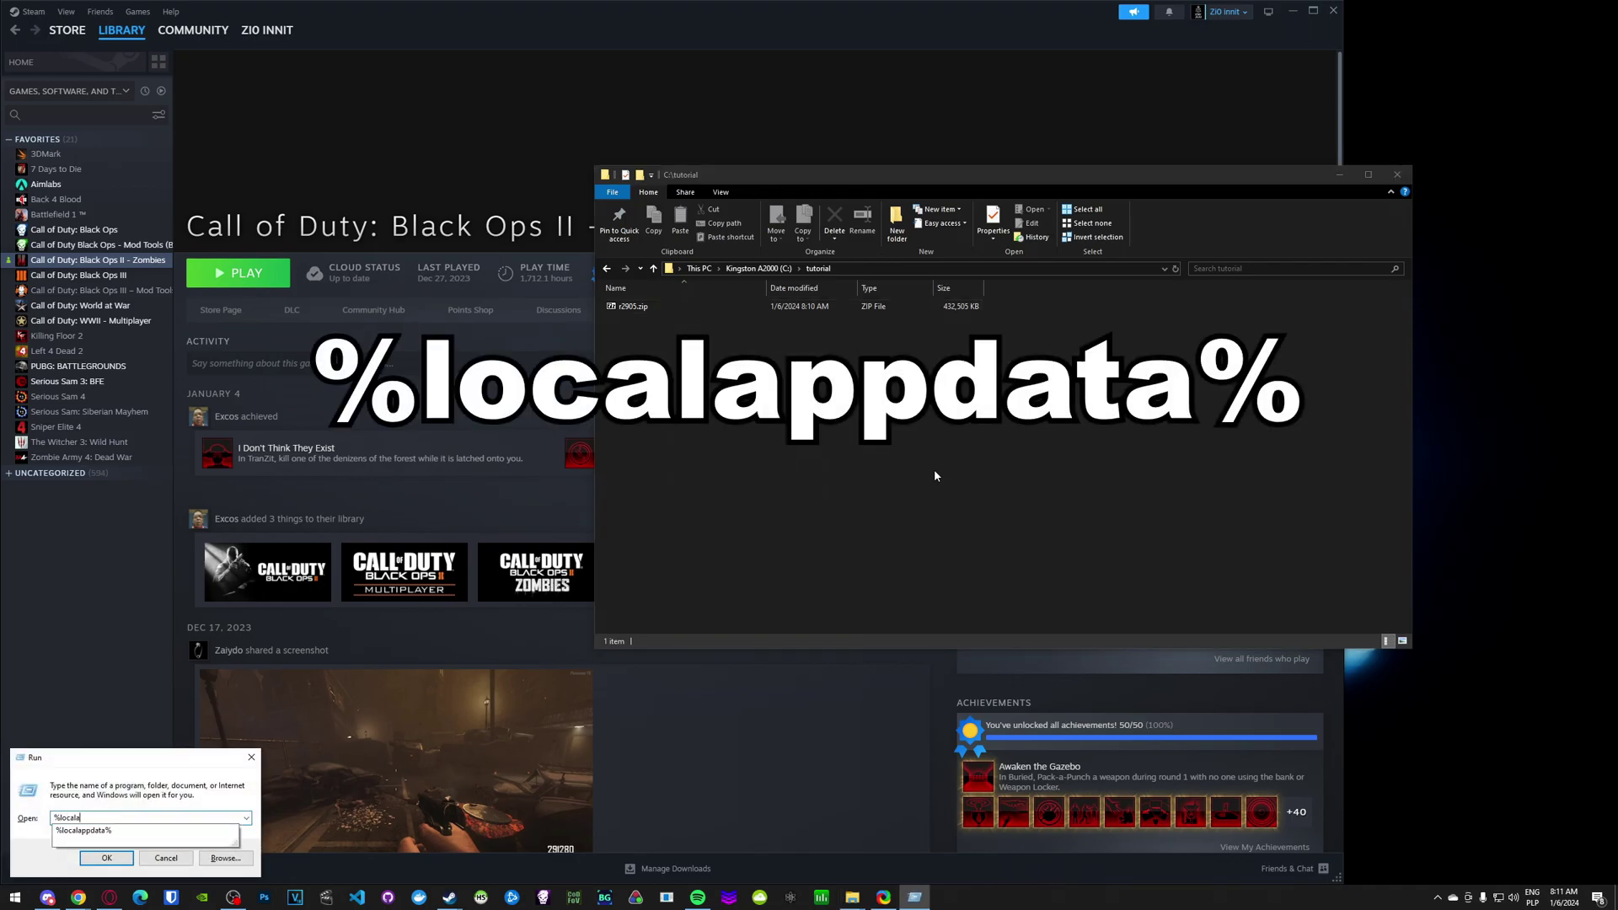
type("ppdata%")
key("Return")
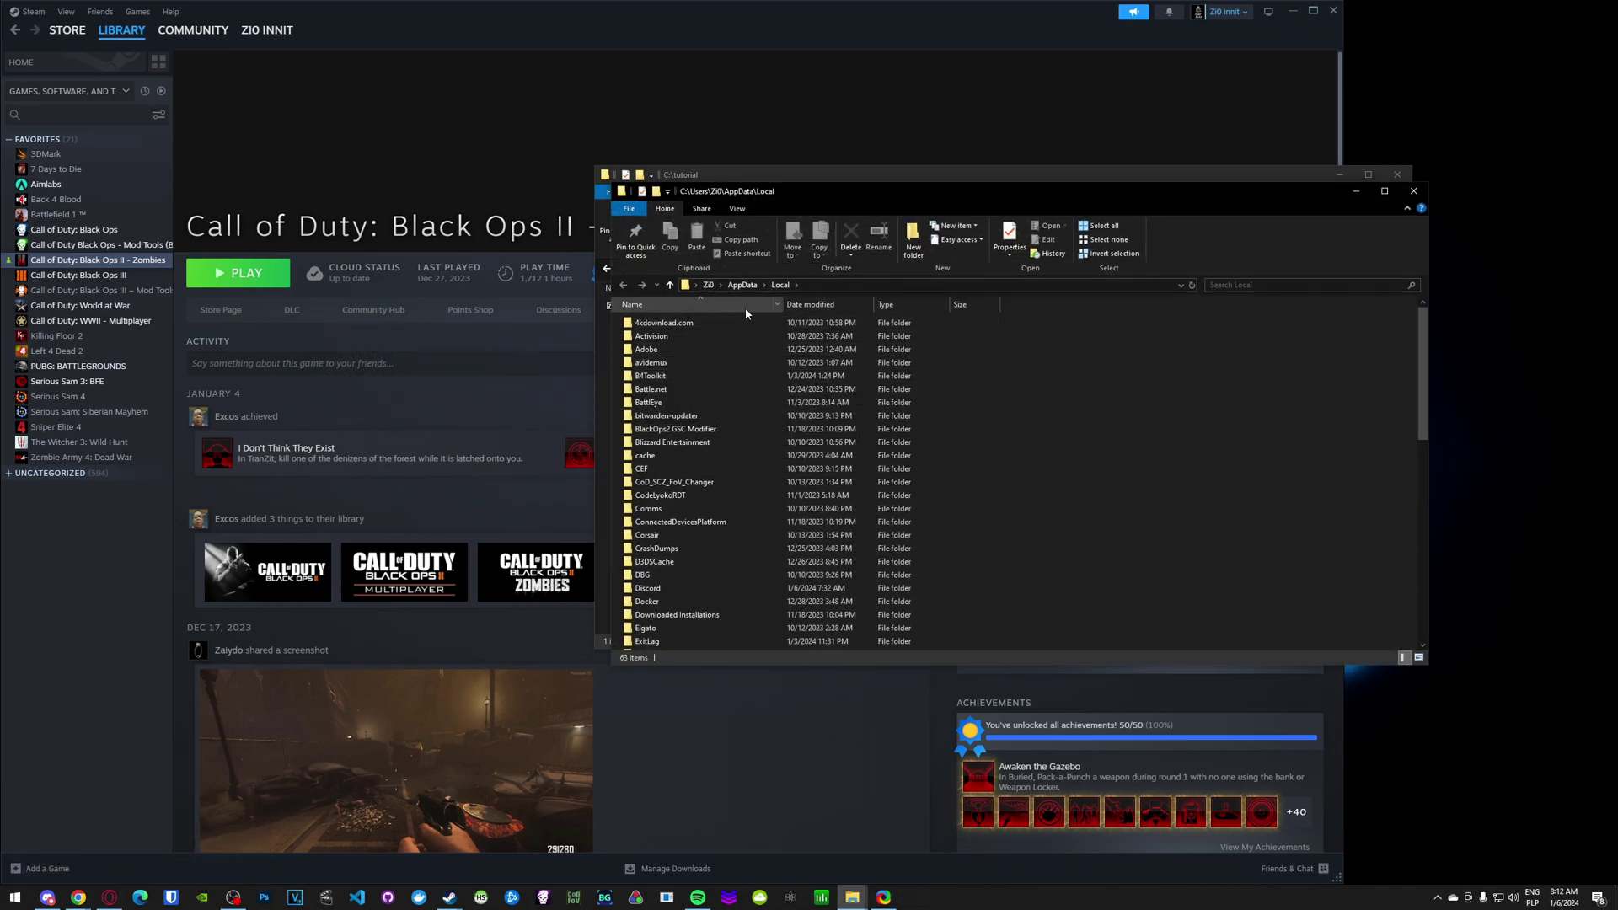
Create a new folder named 'Plutonium R2905' in AppData\Local beside the existing Plutonium folder.
scroll(1004, 474, "down", 12)
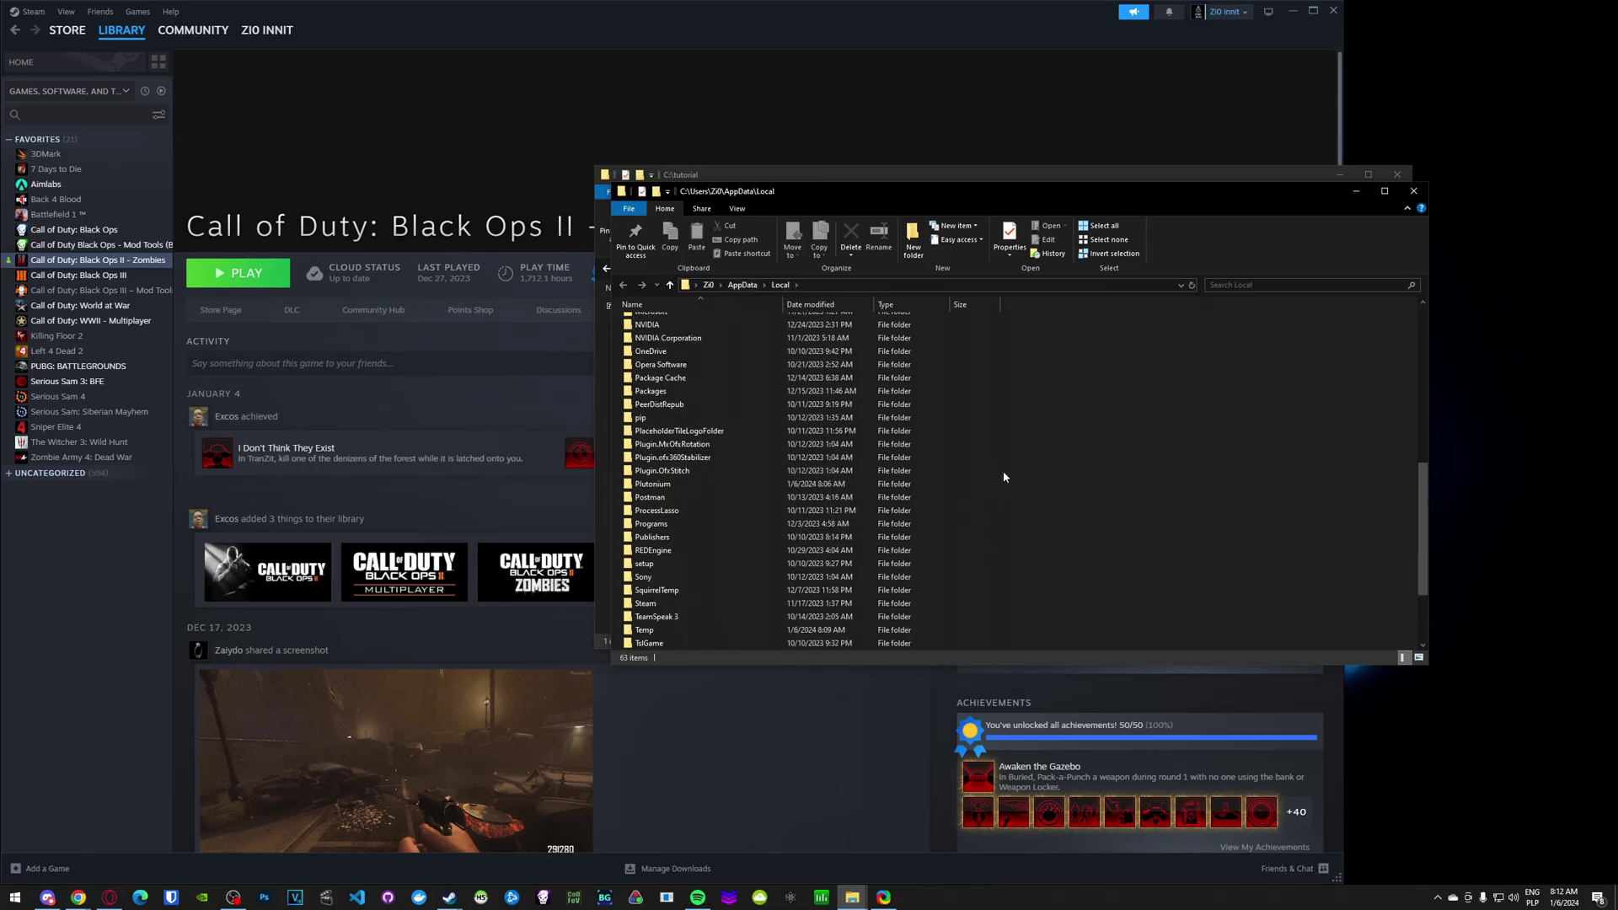
left_click(666, 484)
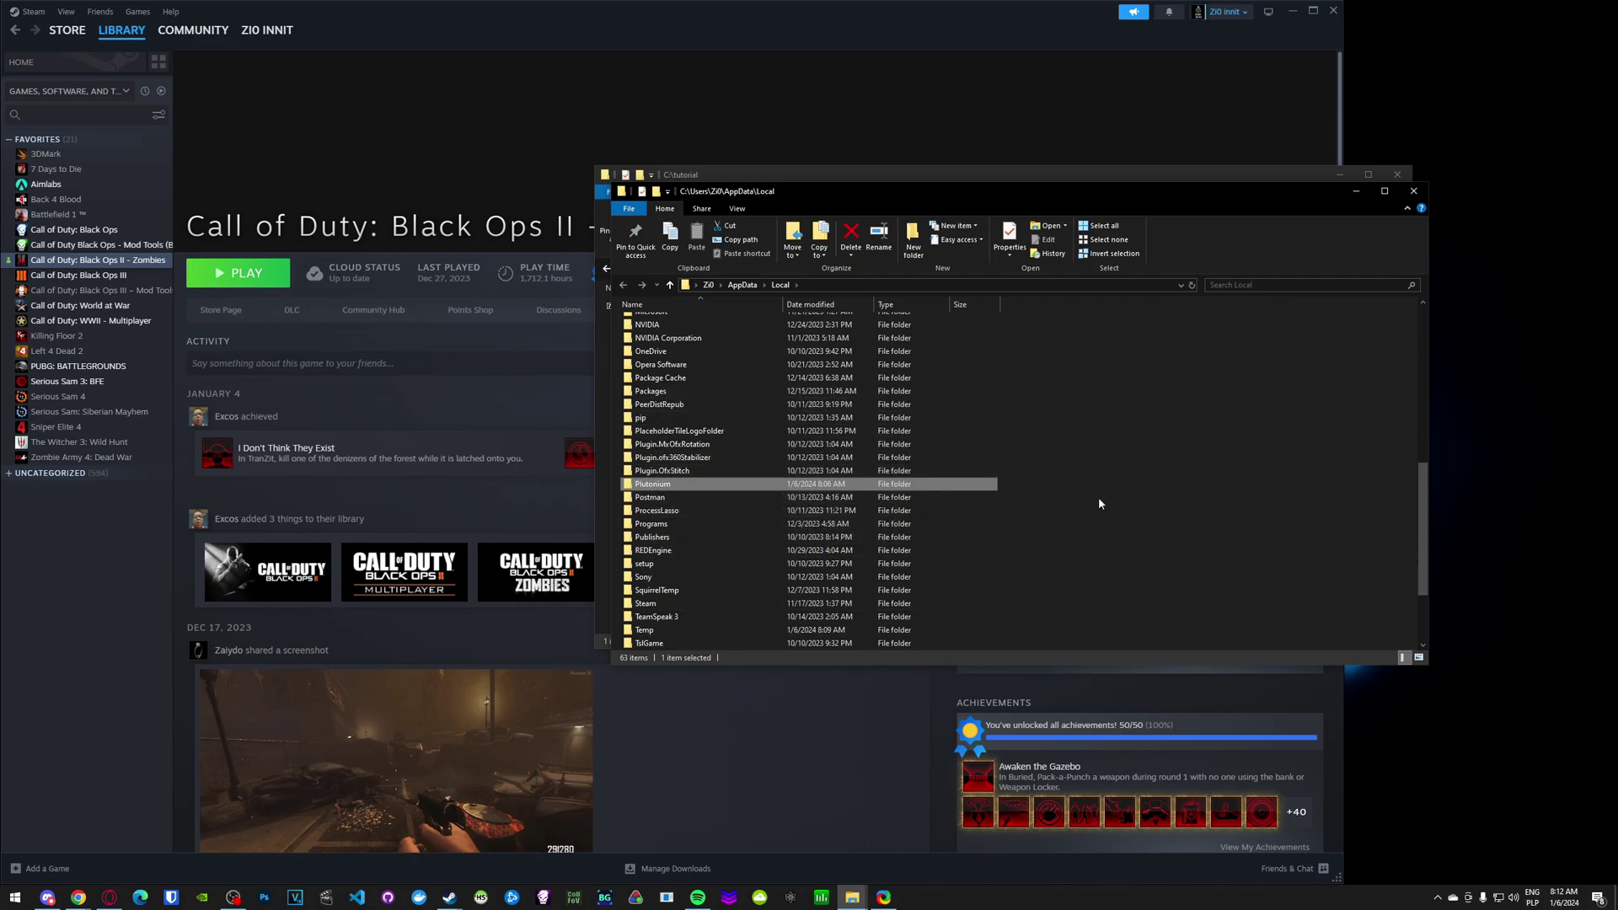
right_click(1062, 491)
mouse_move(1116, 700)
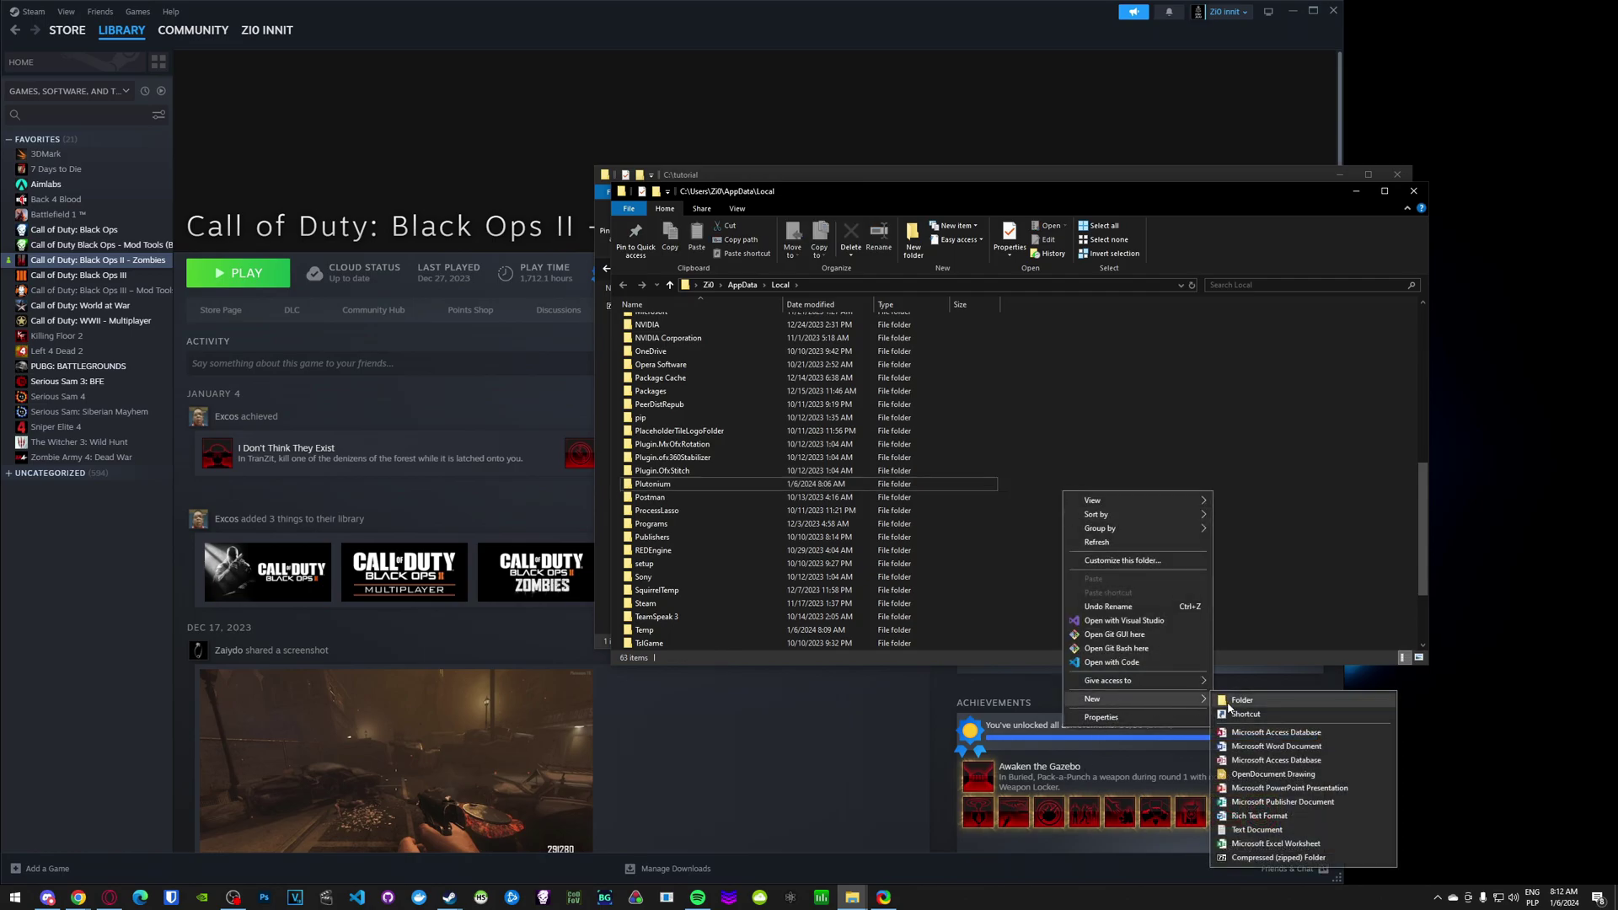
left_click(1247, 702)
type("Plutonium")
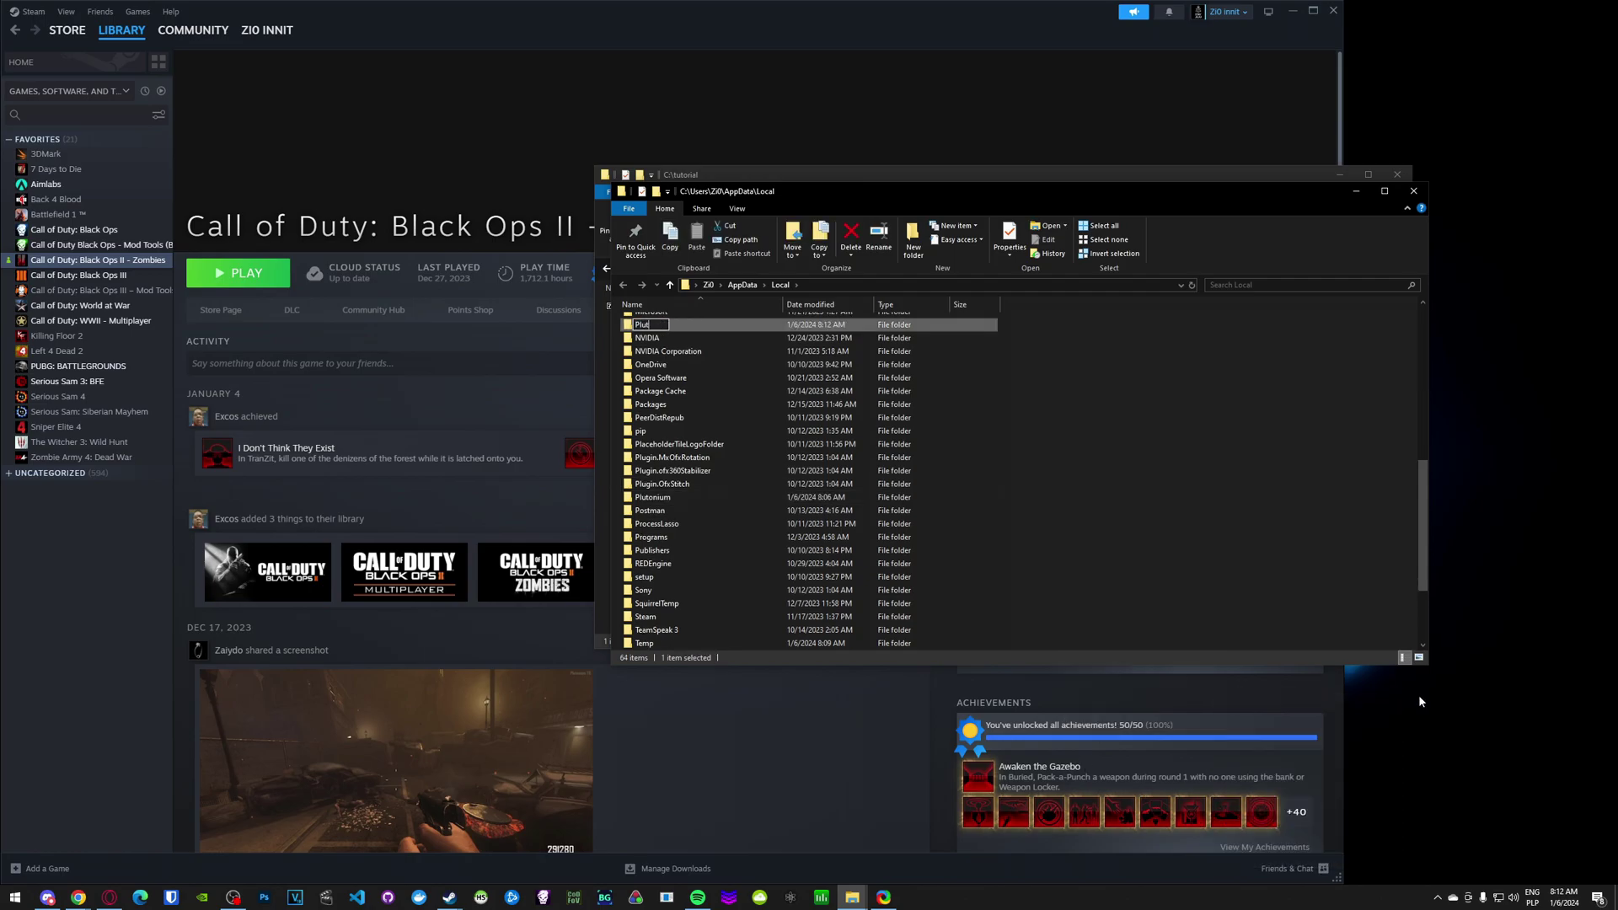
type(" R2905")
key("Return")
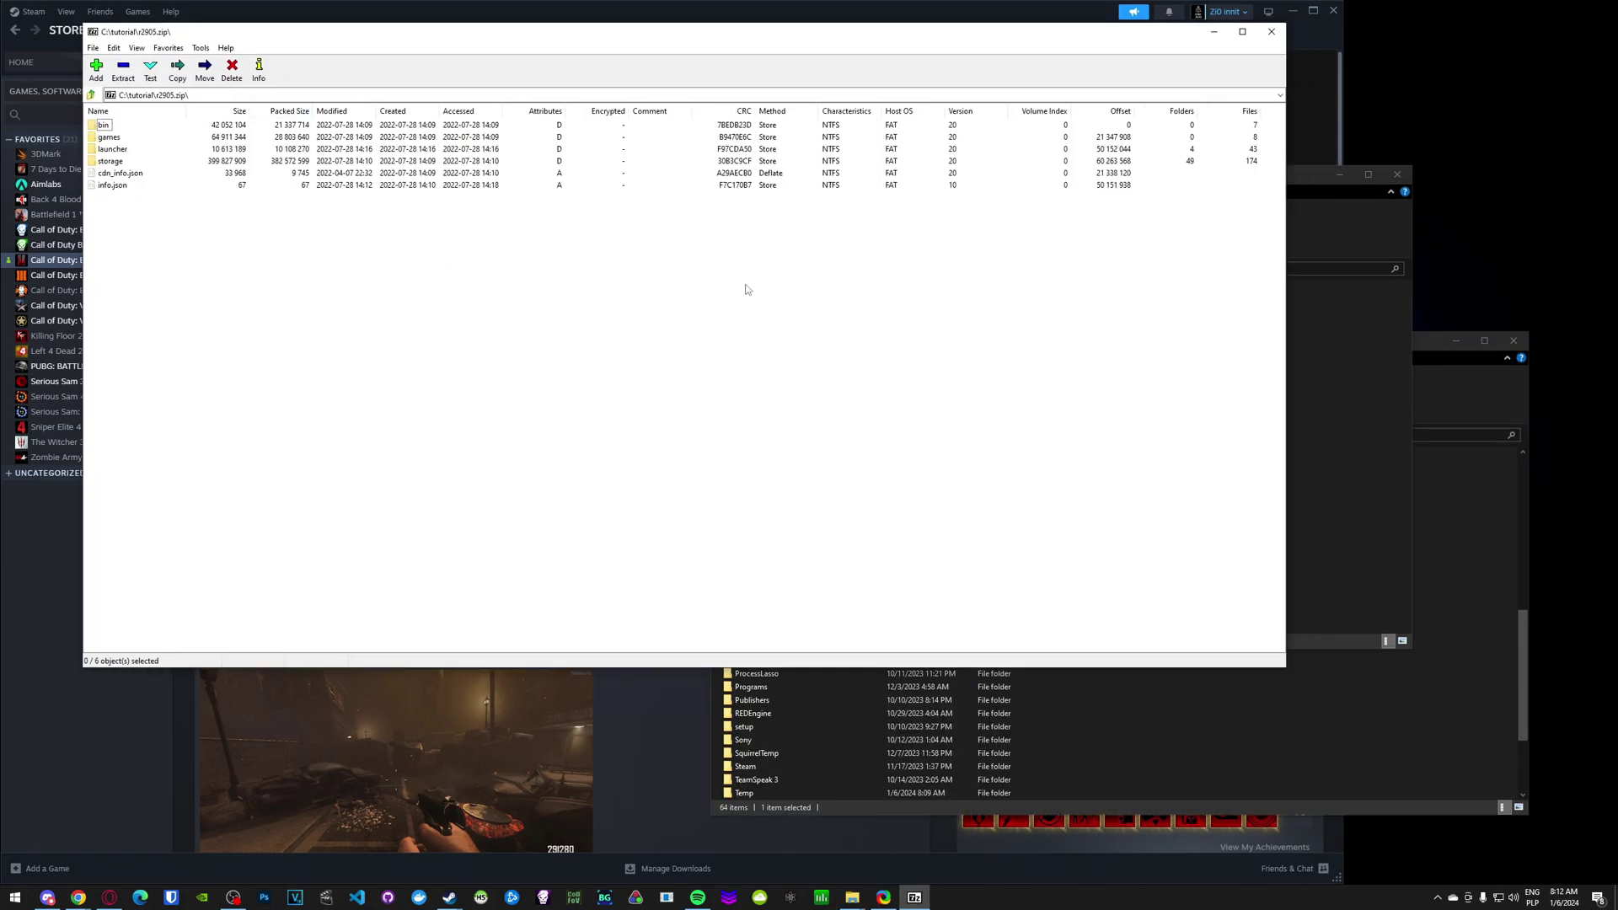
Extract all six r2905.zip items into the empty Plutonium R2905 folder and close 7-Zip.
left_click(823, 674)
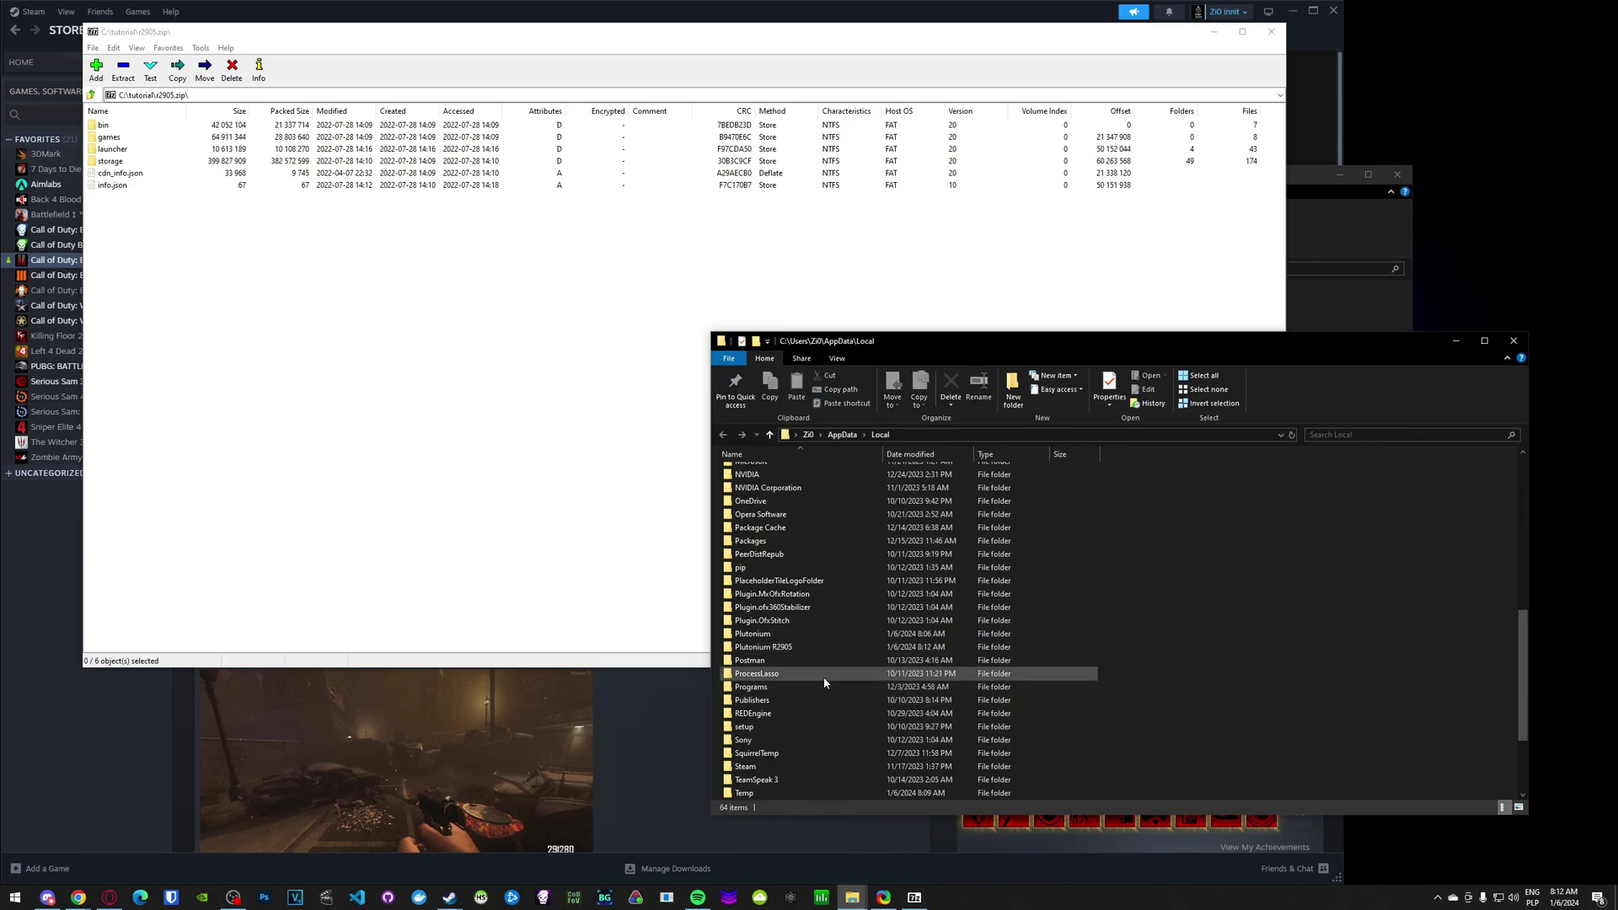
double_click(799, 647)
left_click_drag(227, 323, 92, 126)
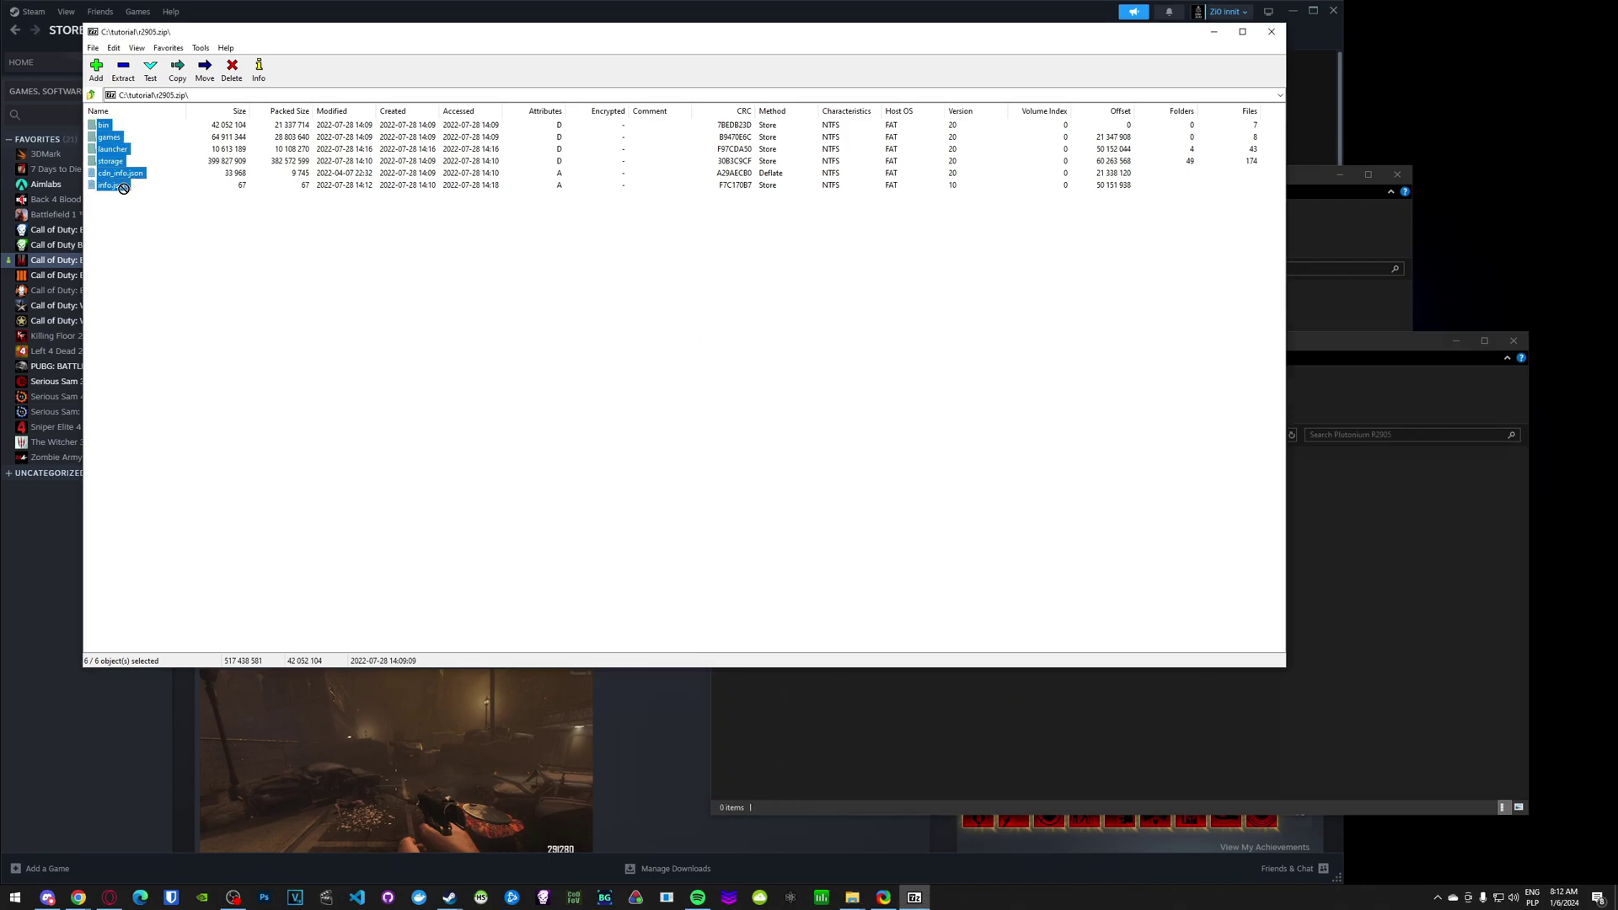
left_click_drag(122, 181, 1323, 700)
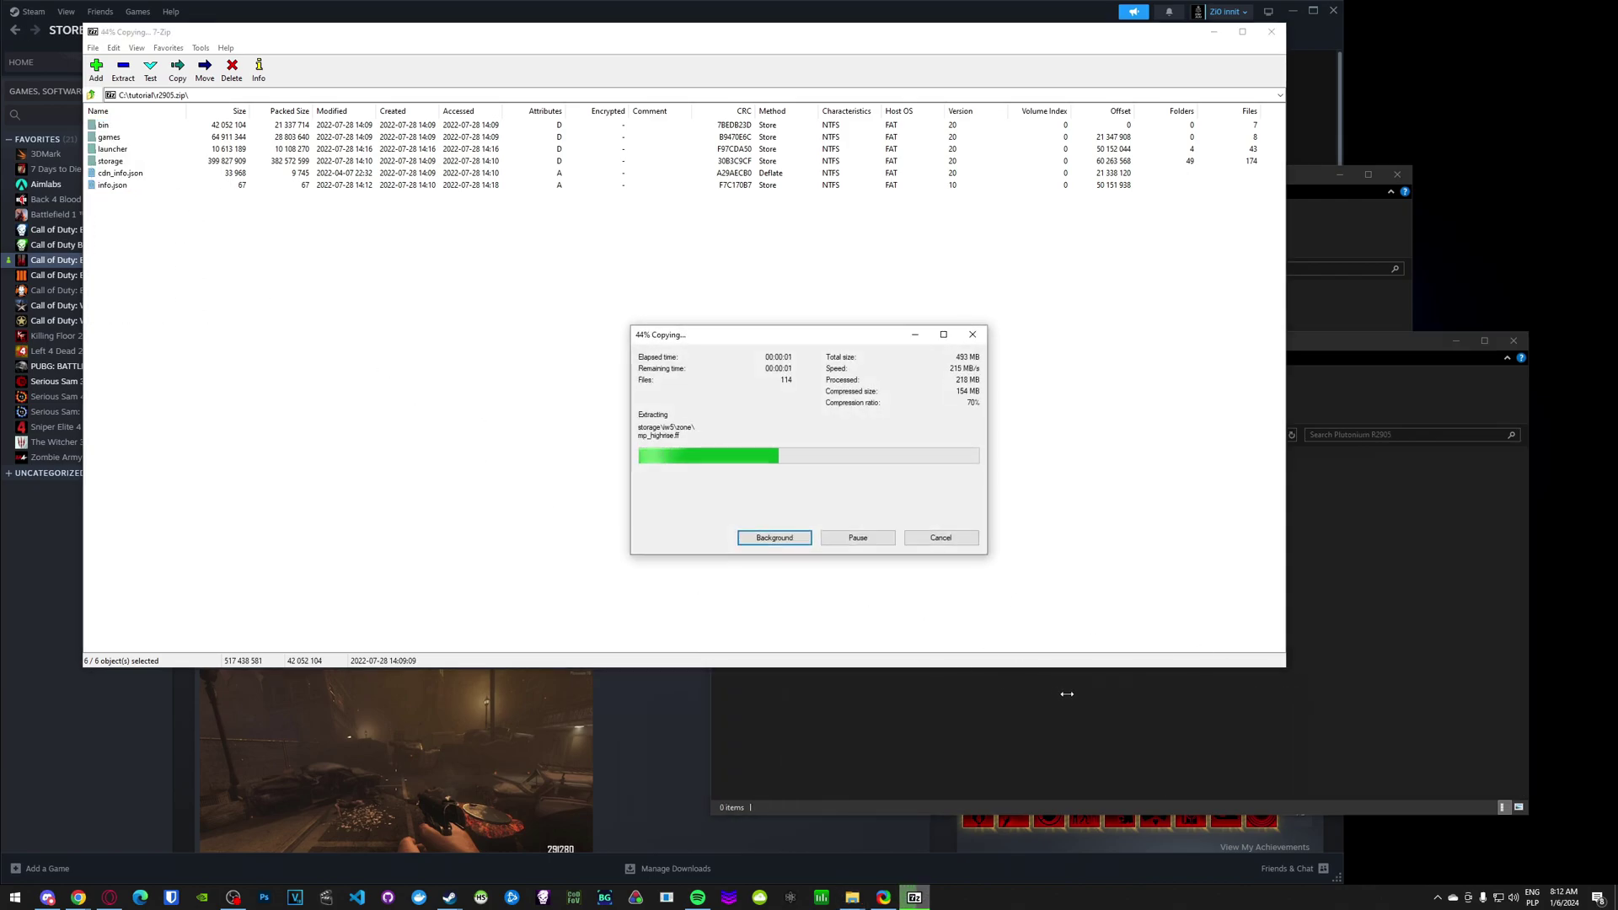
key("alt+F4")
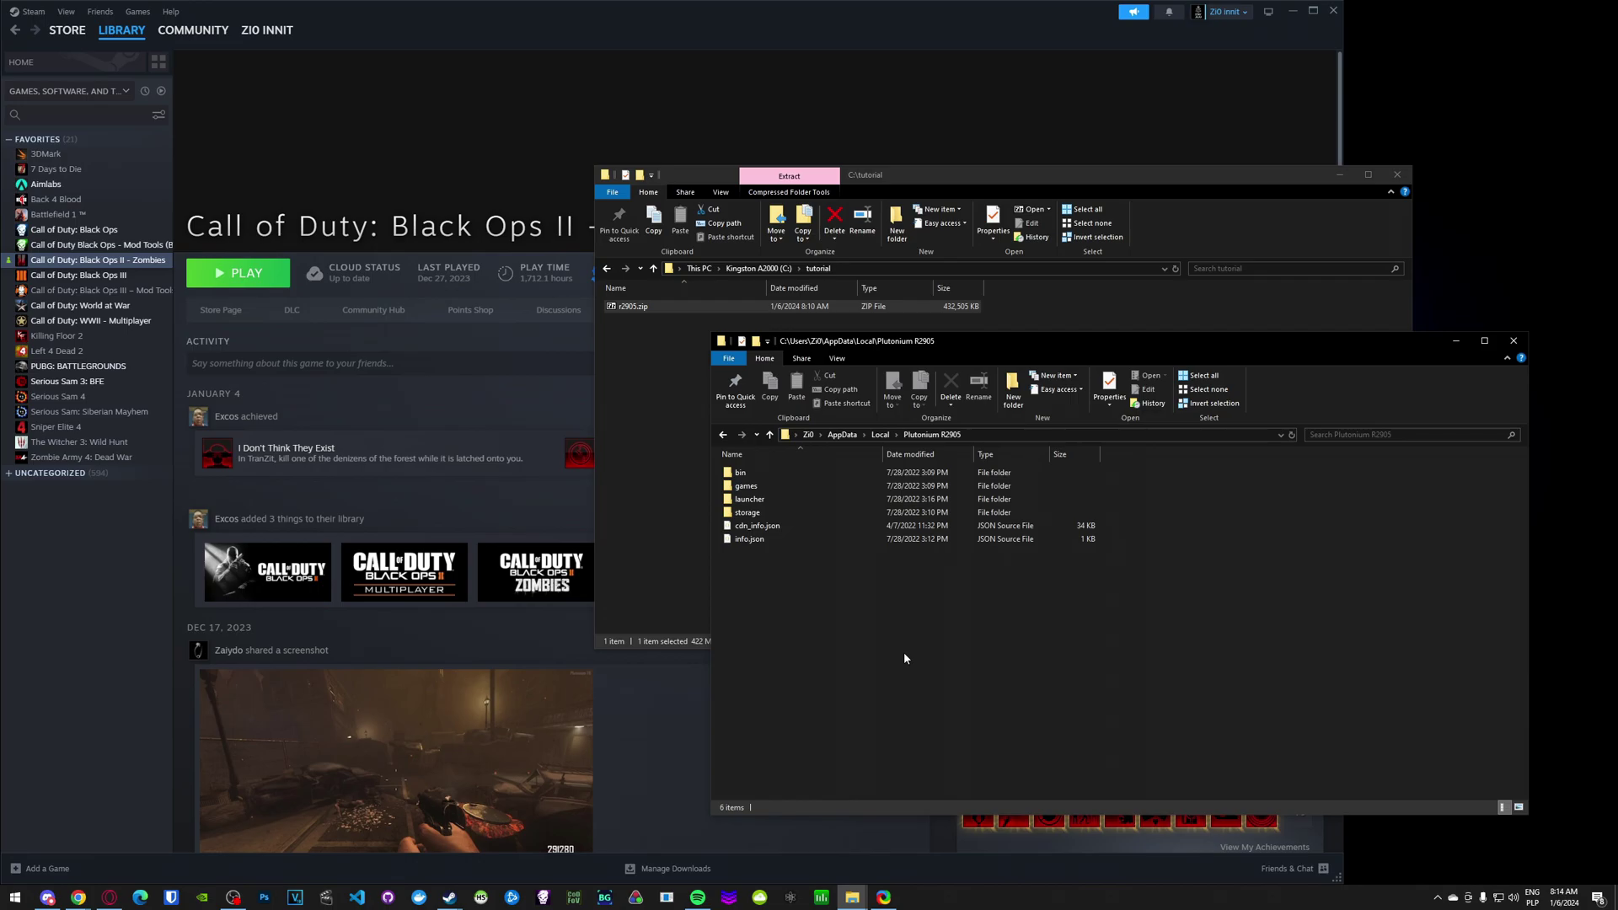
left_click(51, 870)
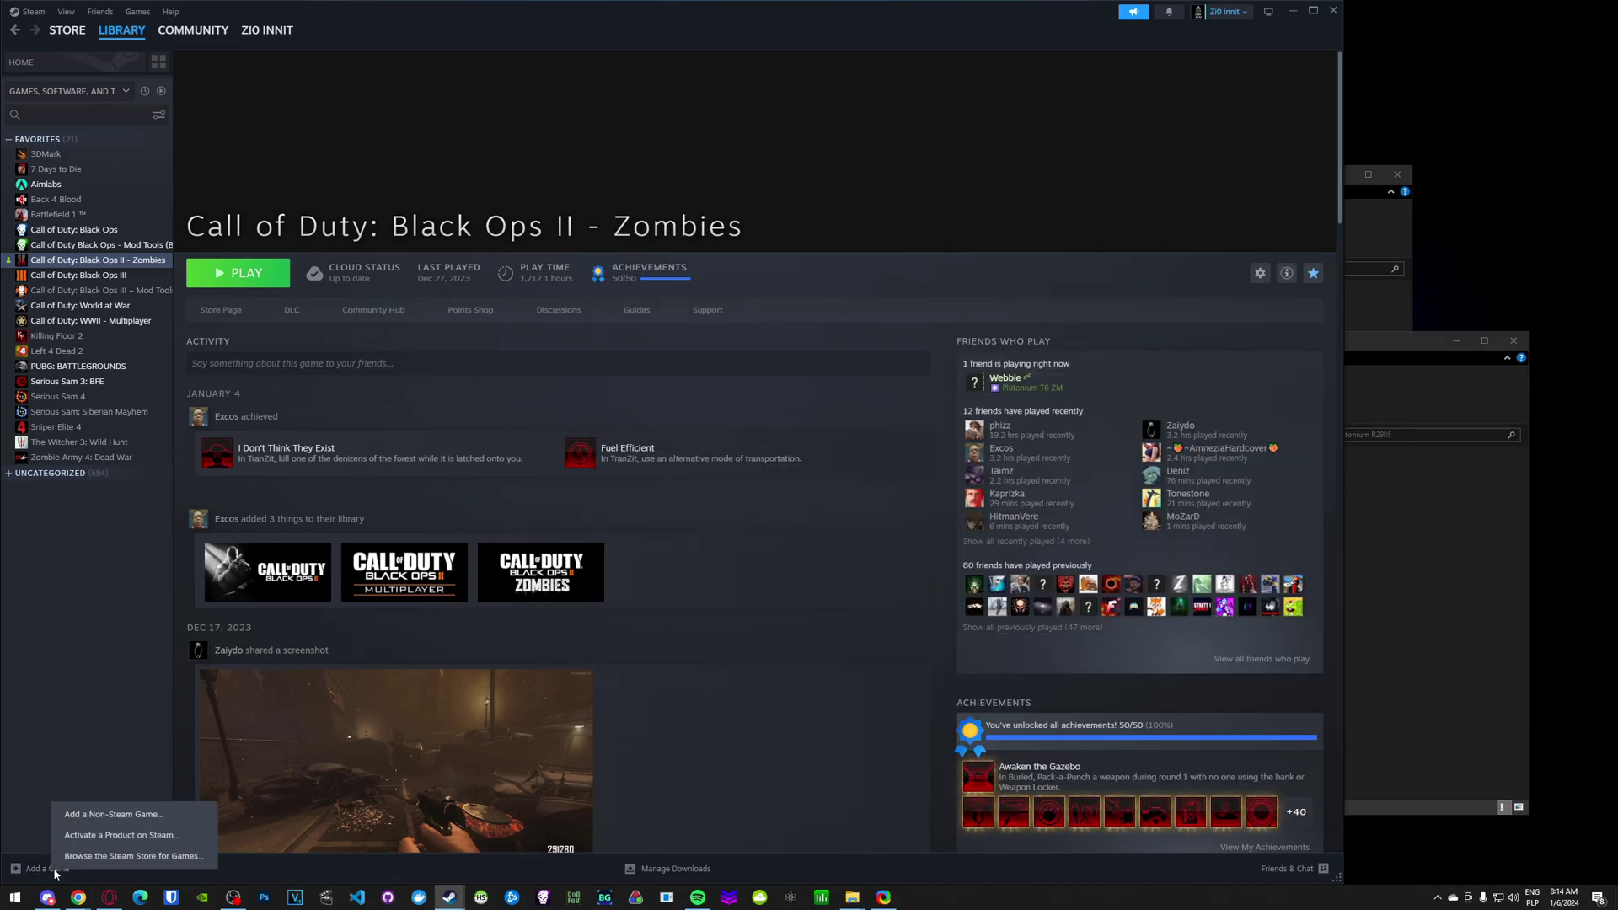
Start adding a non-Steam game and browse to the %localappdata% folder.
left_click(100, 815)
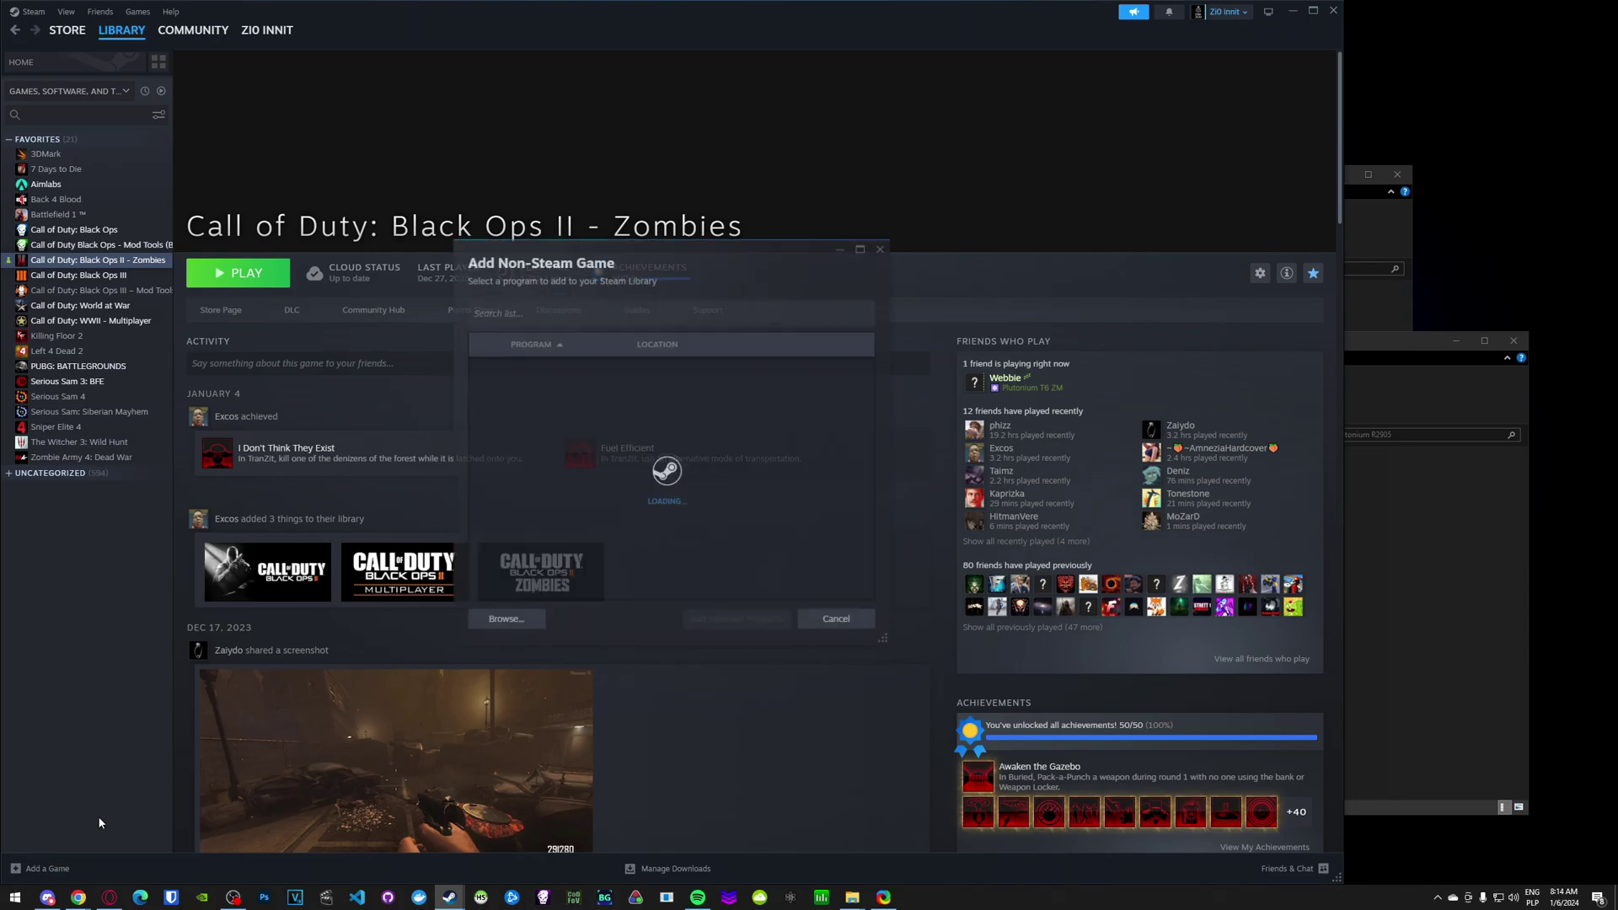
left_click(506, 618)
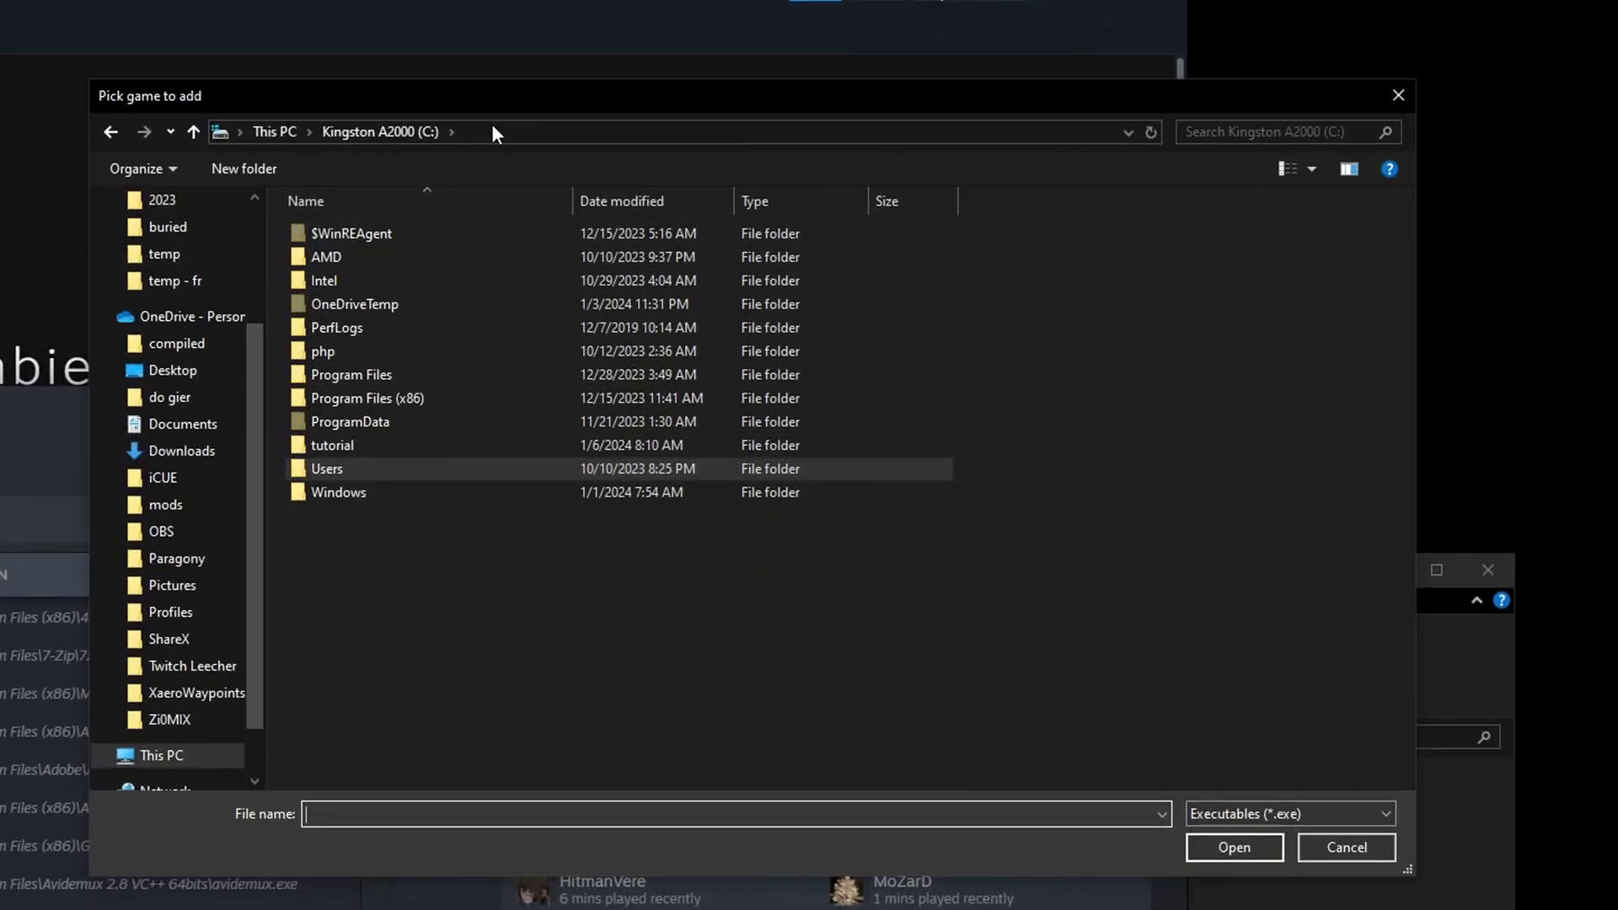
left_click(486, 129)
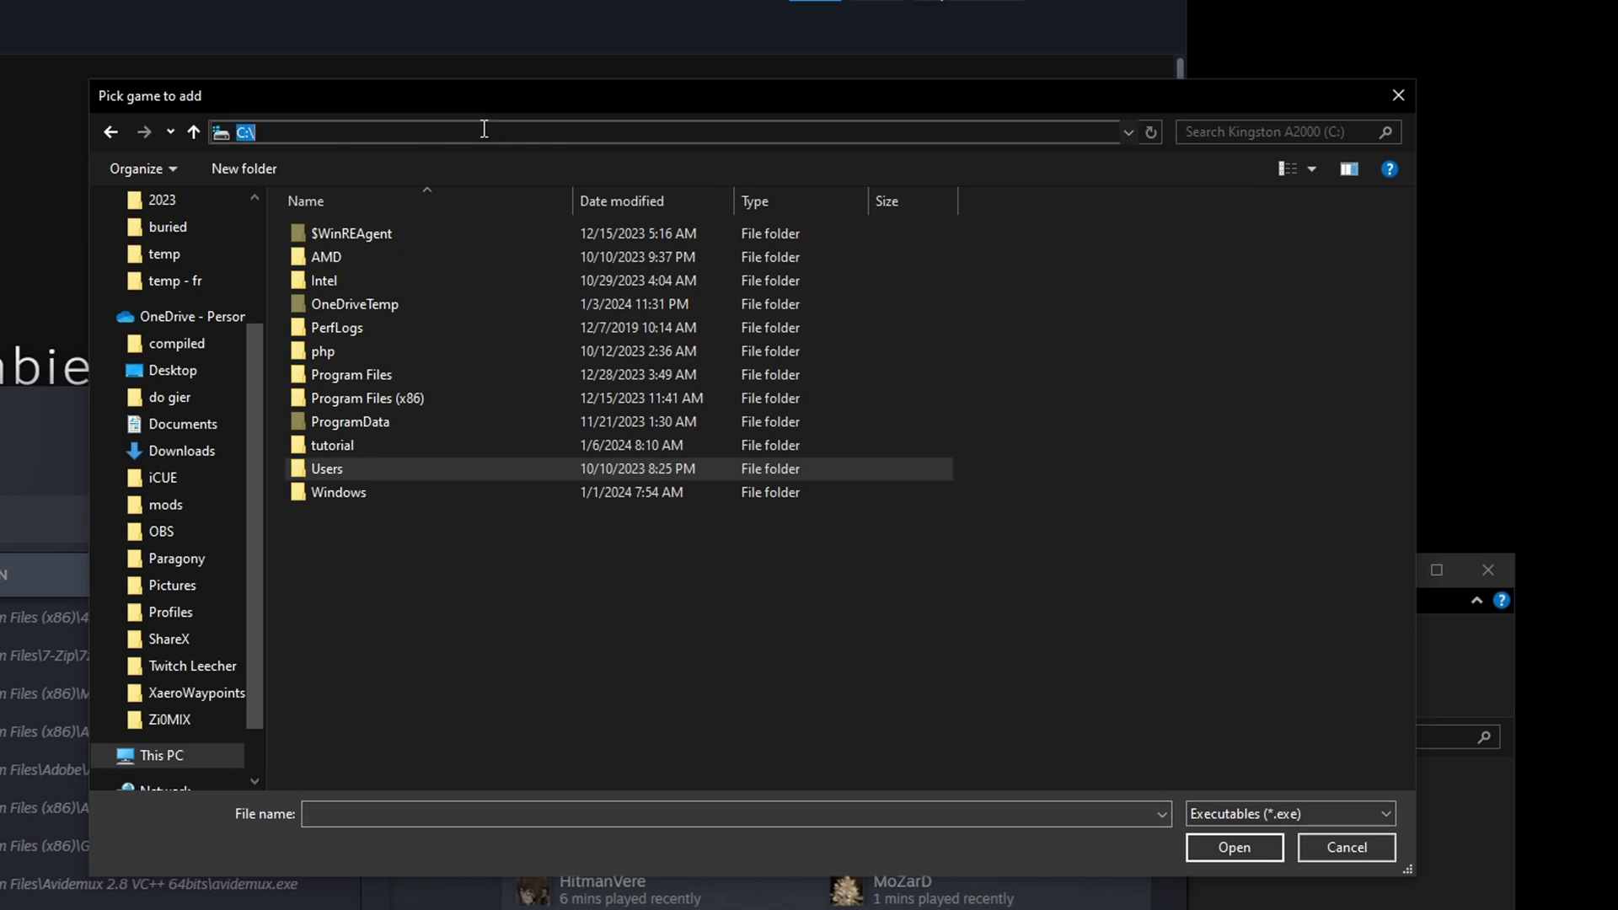
type("%loca")
key("BackSpace")
key("BackSpace")
key("BackSpace")
key("BackSpace")
type("locla")
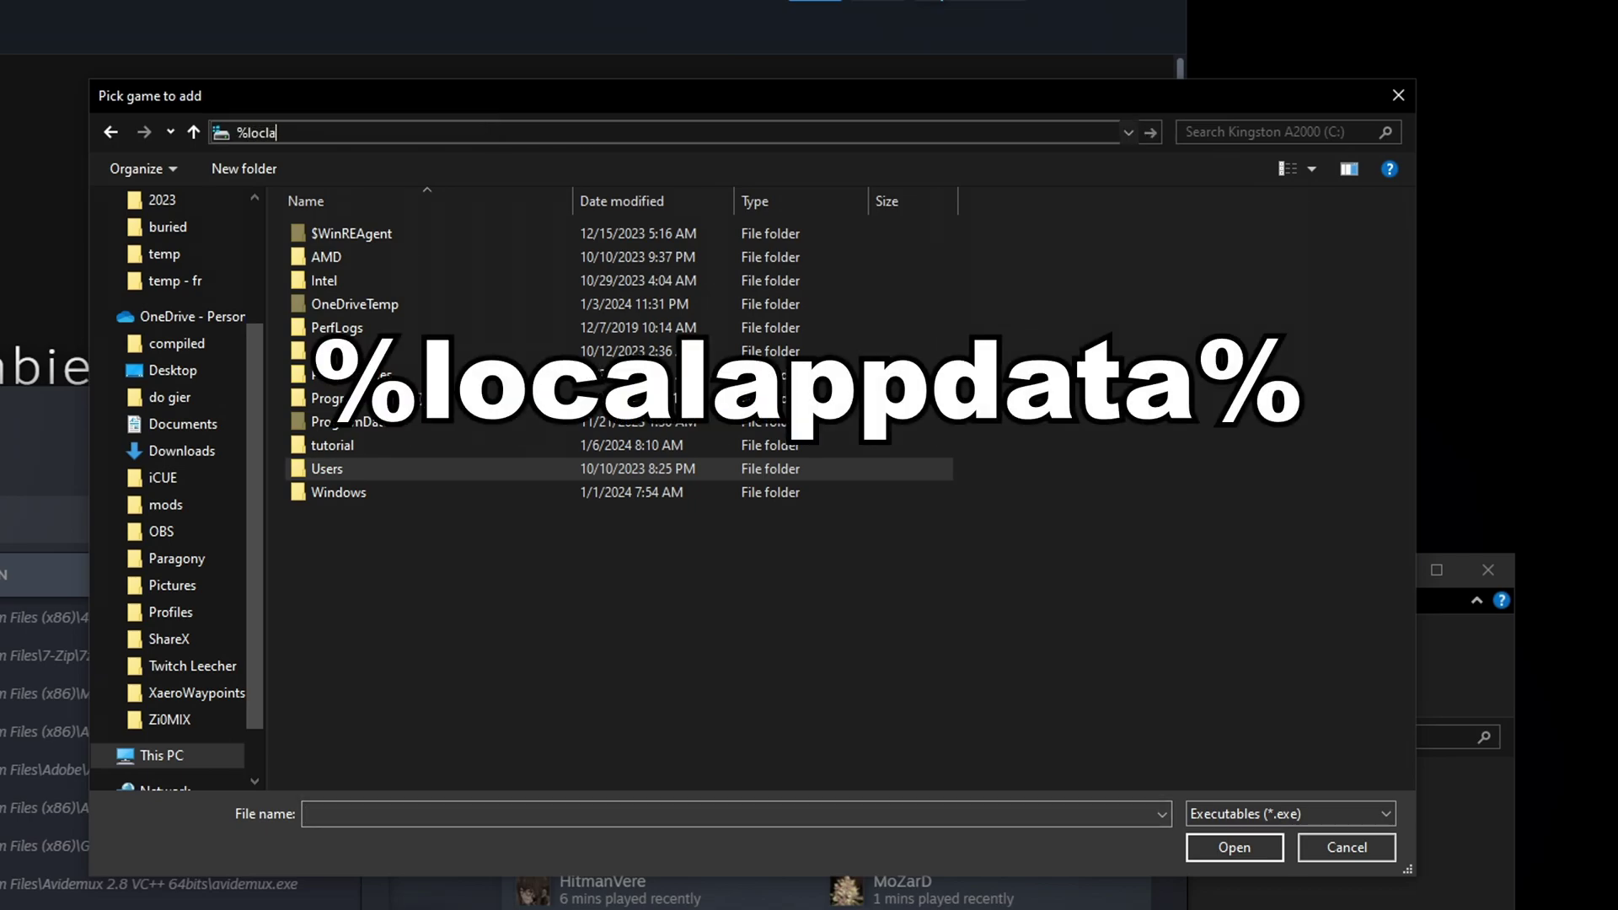
key("BackSpace")
key("BackSpace")
type("alappdata%")
key("Return")
Choose plutonium-bootstrapper-win32.exe from Plutonium R2905\bin and add it to the library.
scroll(893, 559, "down", 2)
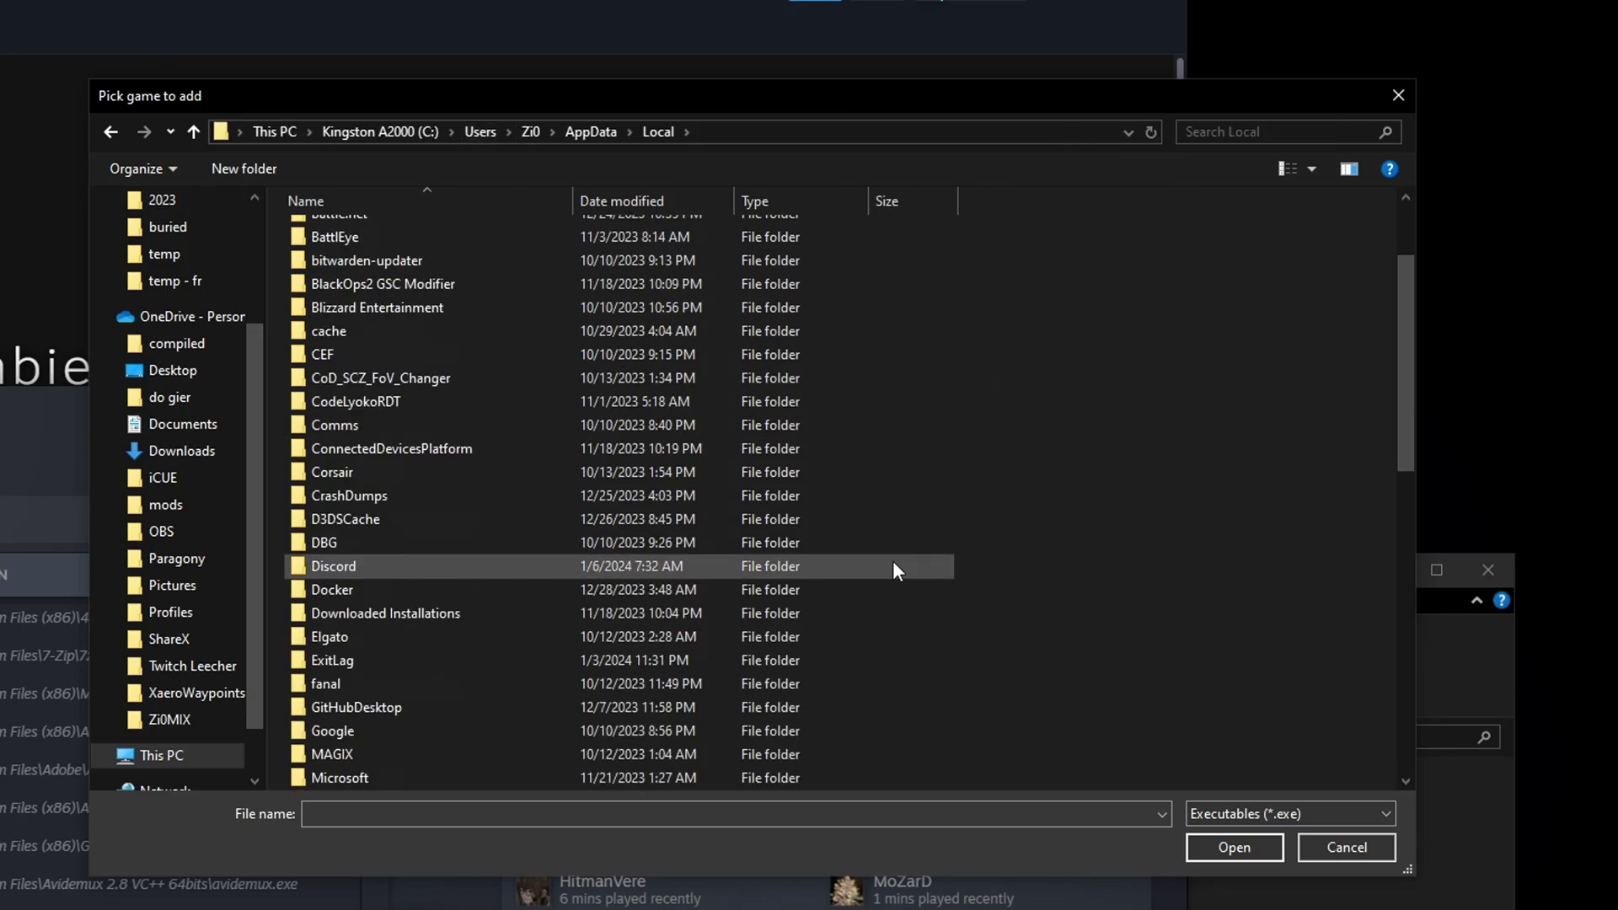
scroll(893, 560, "down", 4)
scroll(1098, 519, "down", 2)
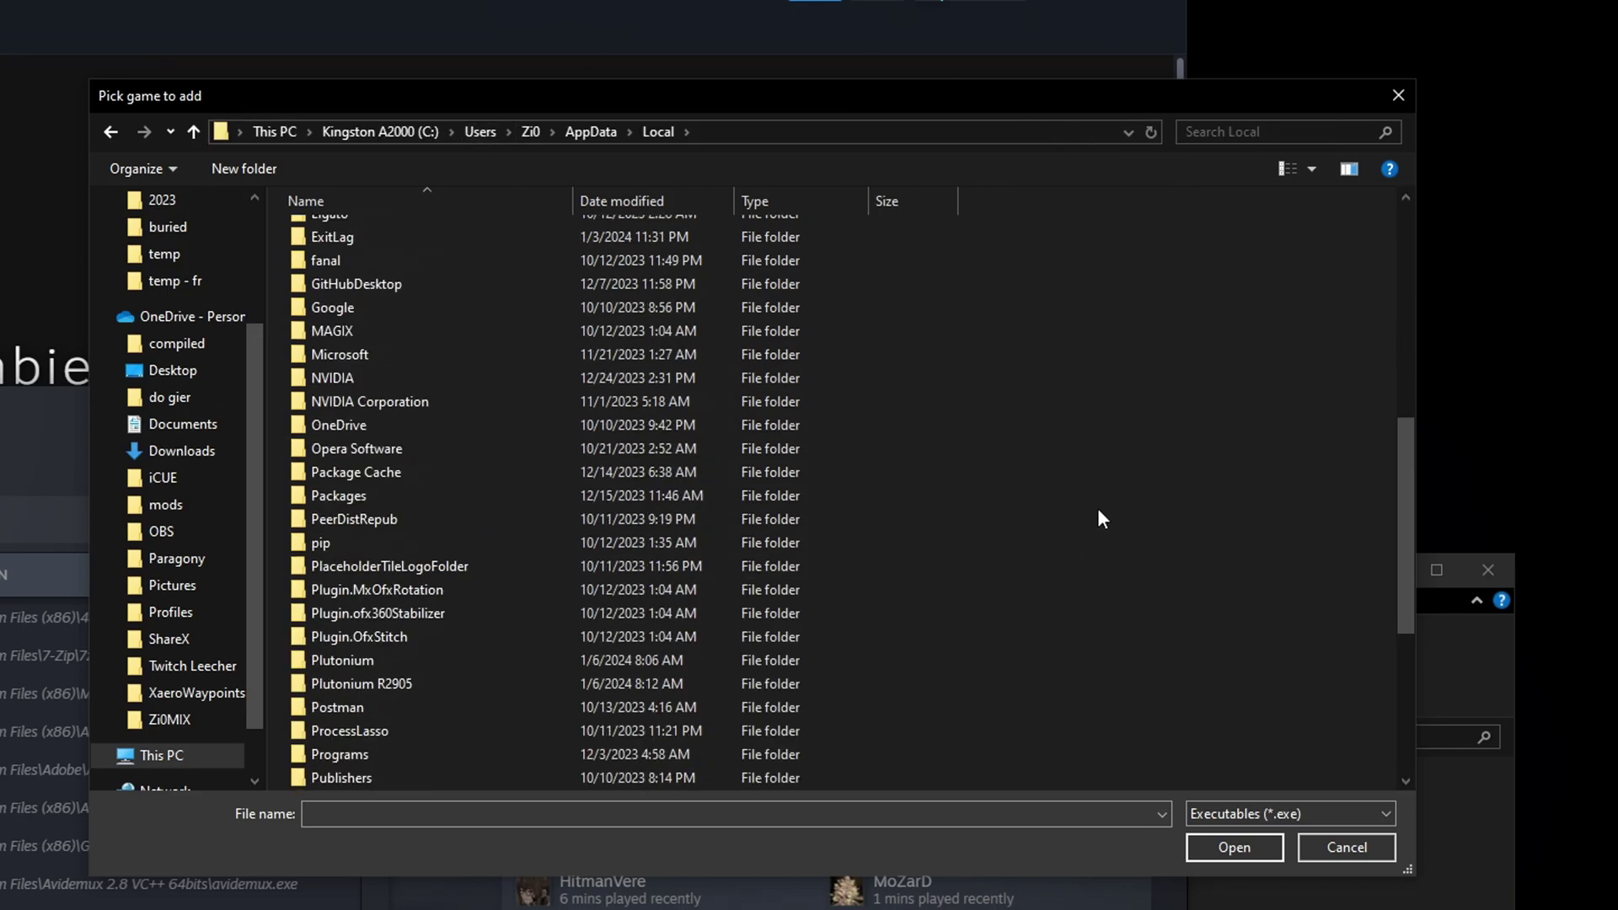
left_click(412, 682)
double_click(371, 685)
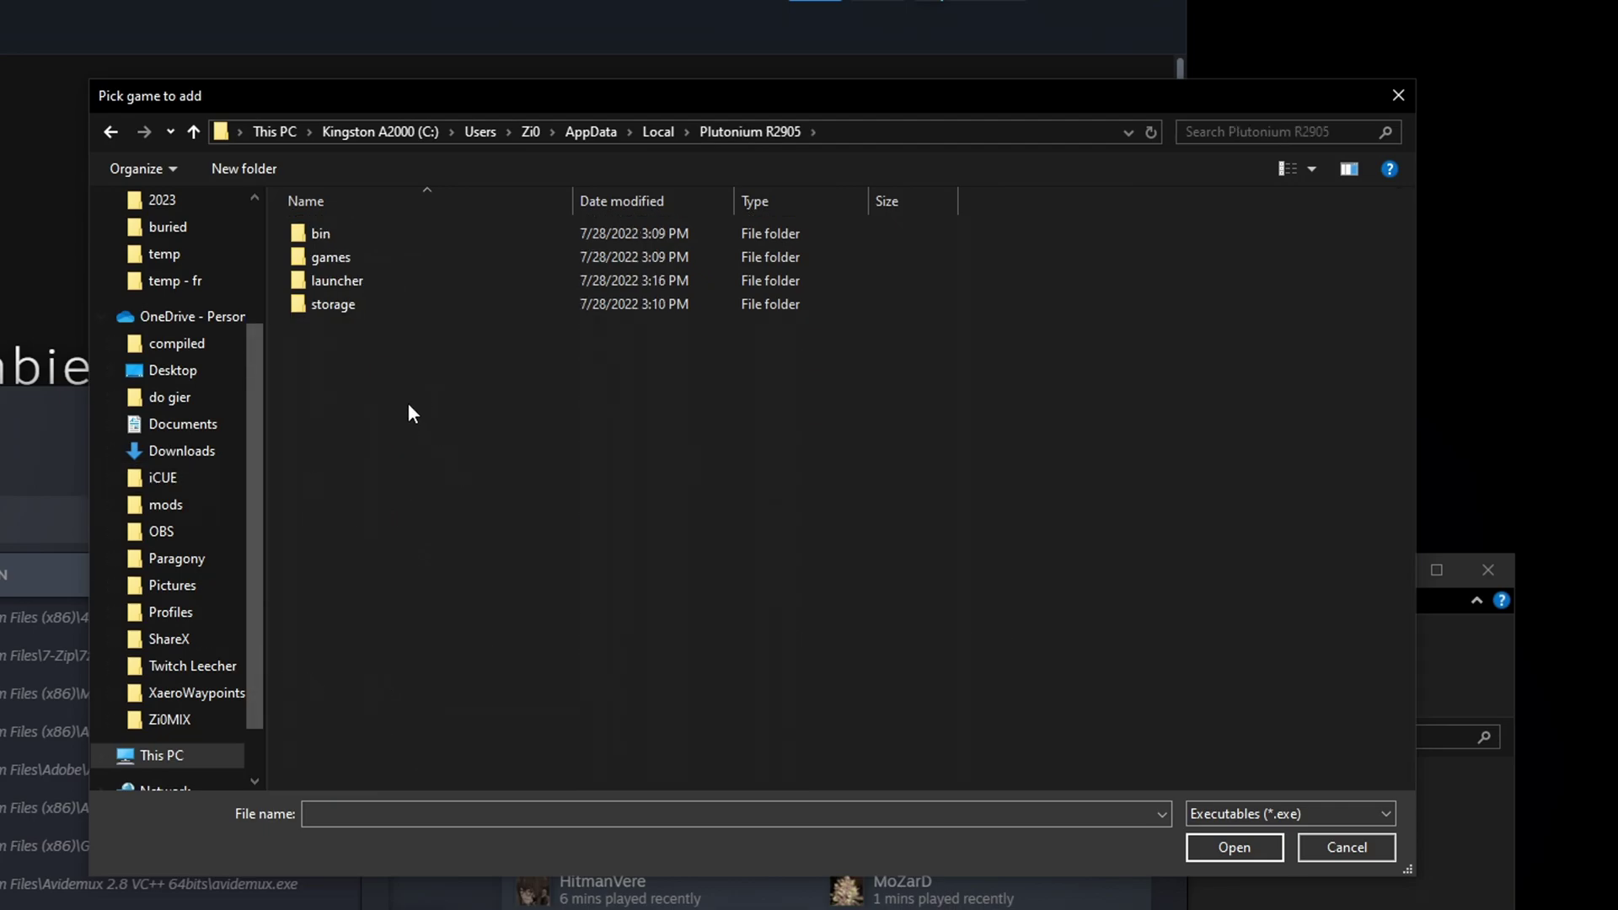
double_click(383, 236)
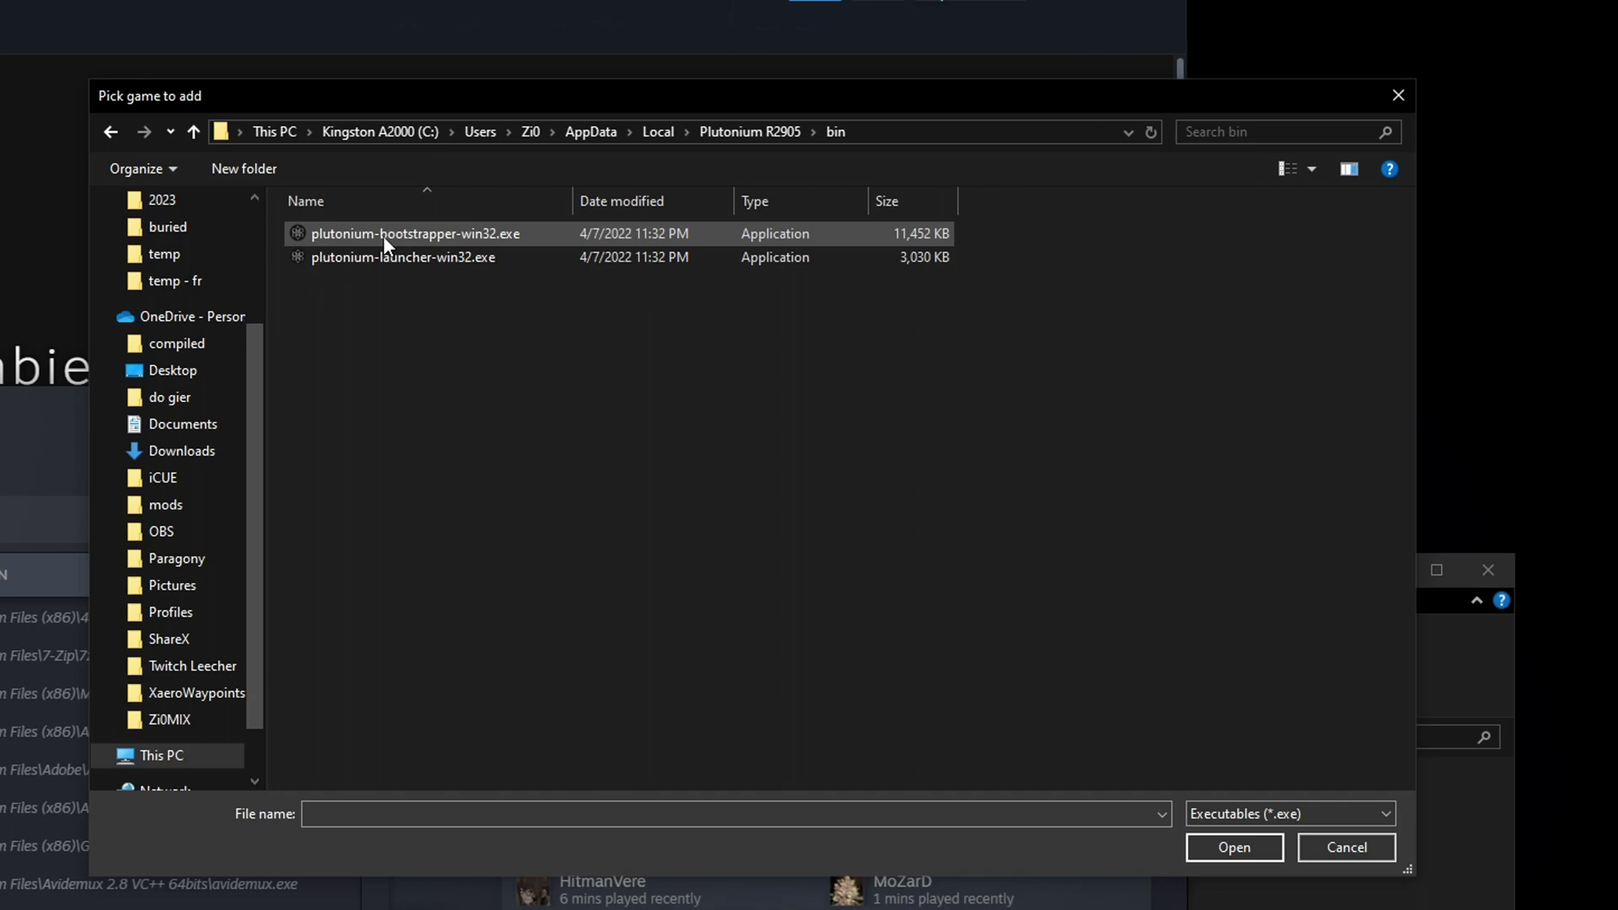
left_click(392, 235)
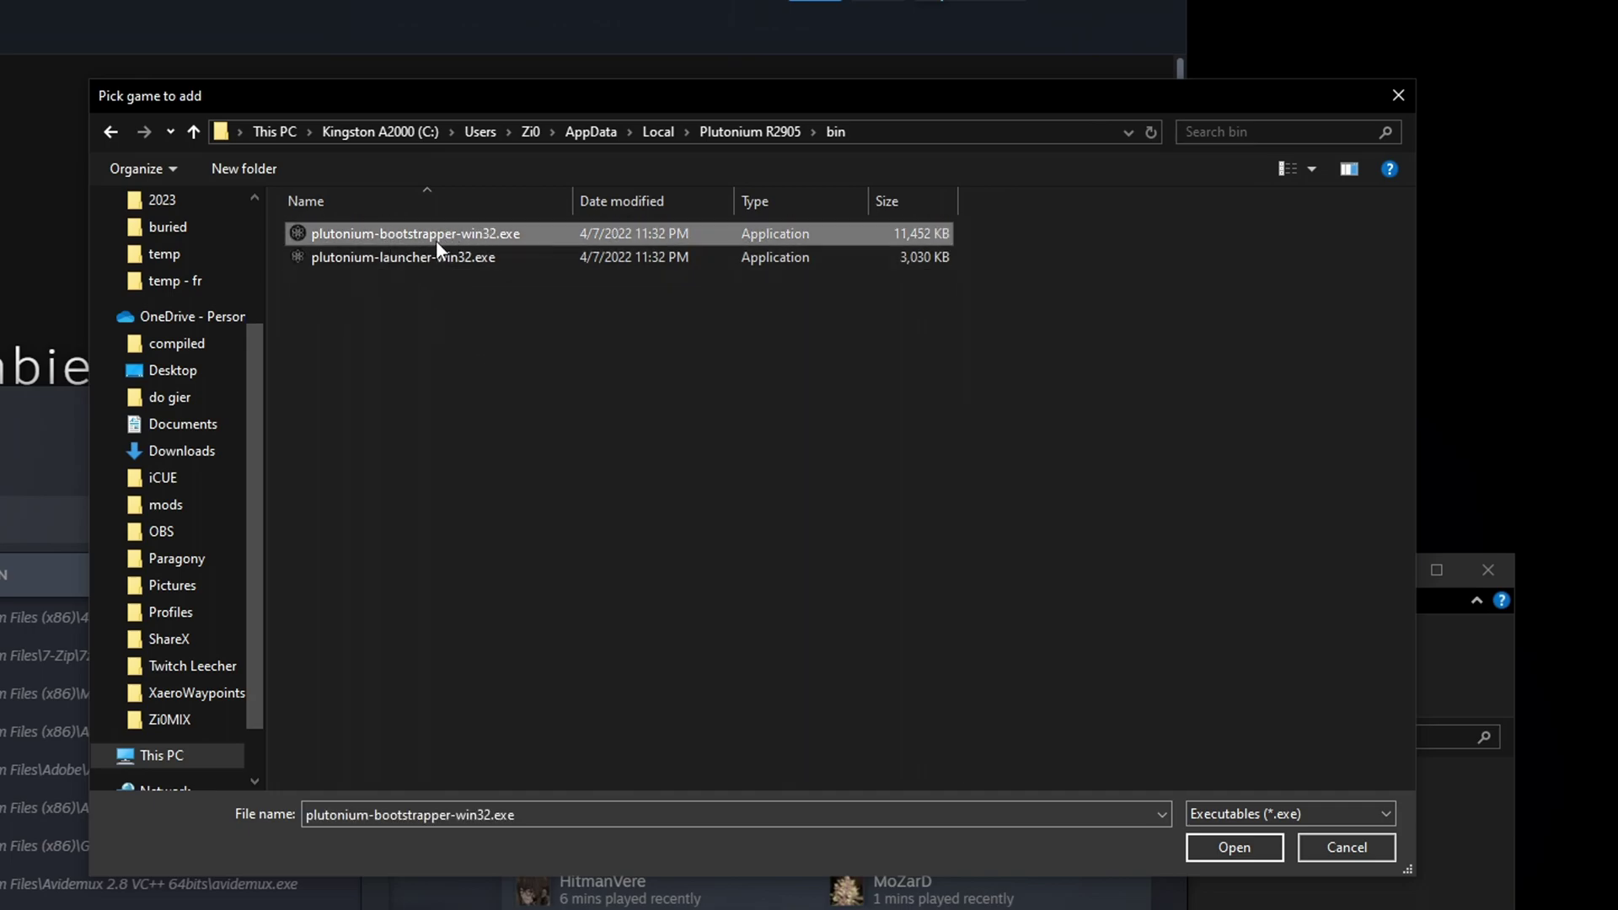
left_click(401, 259)
left_click(428, 234)
double_click(413, 235)
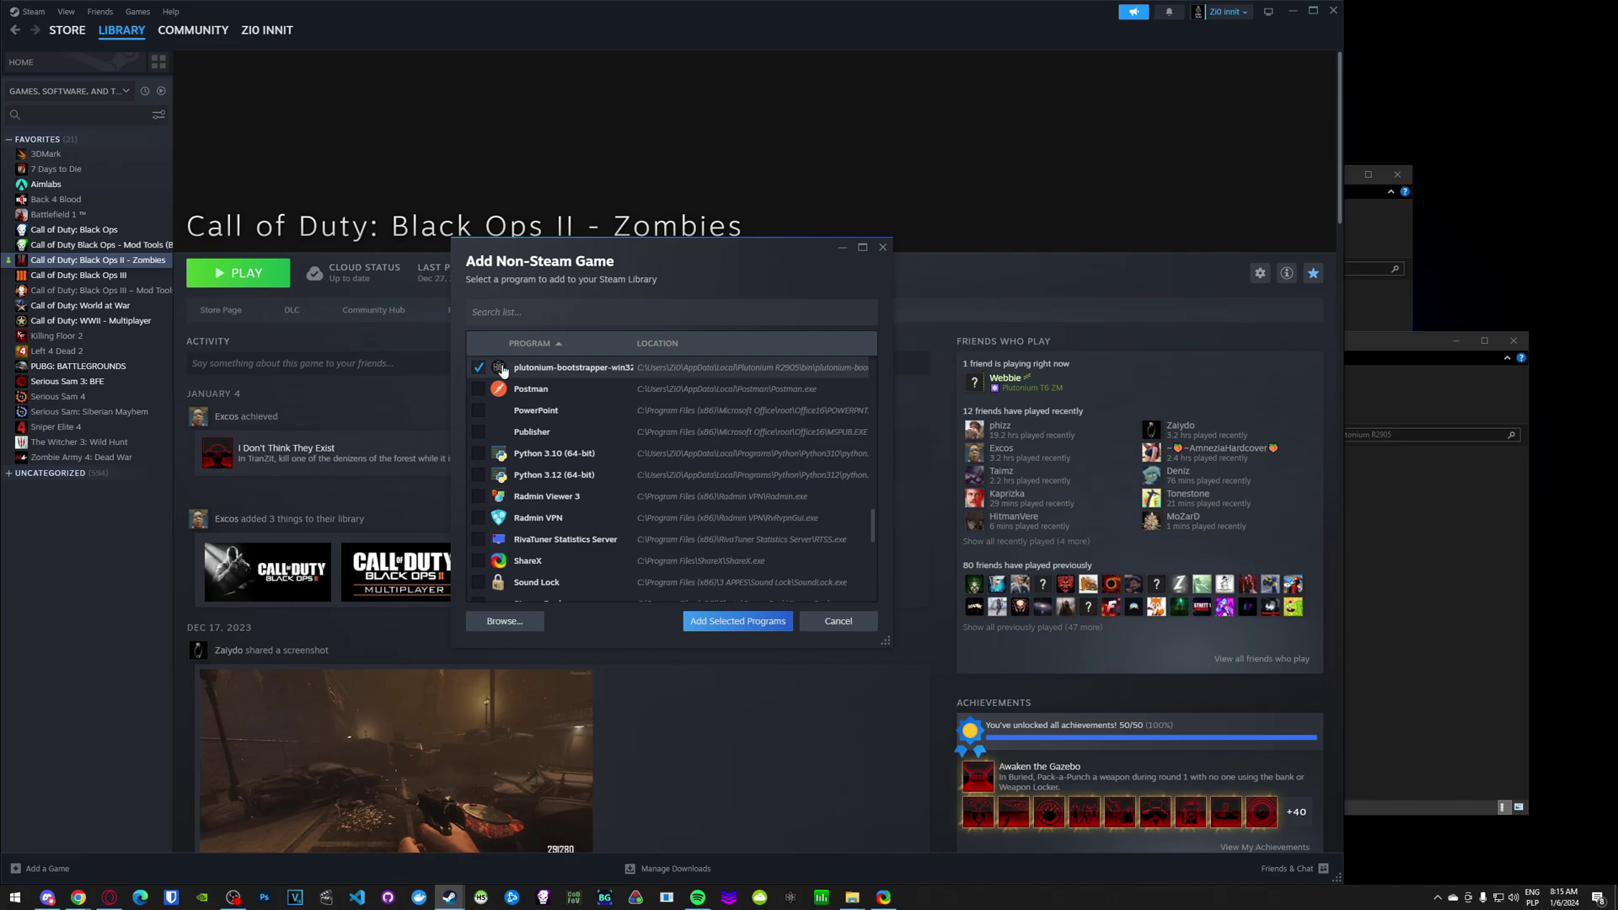
left_click(759, 624)
Open the new bootstrapper entry's properties and remove \bin from its Start In folder.
left_click(58, 267)
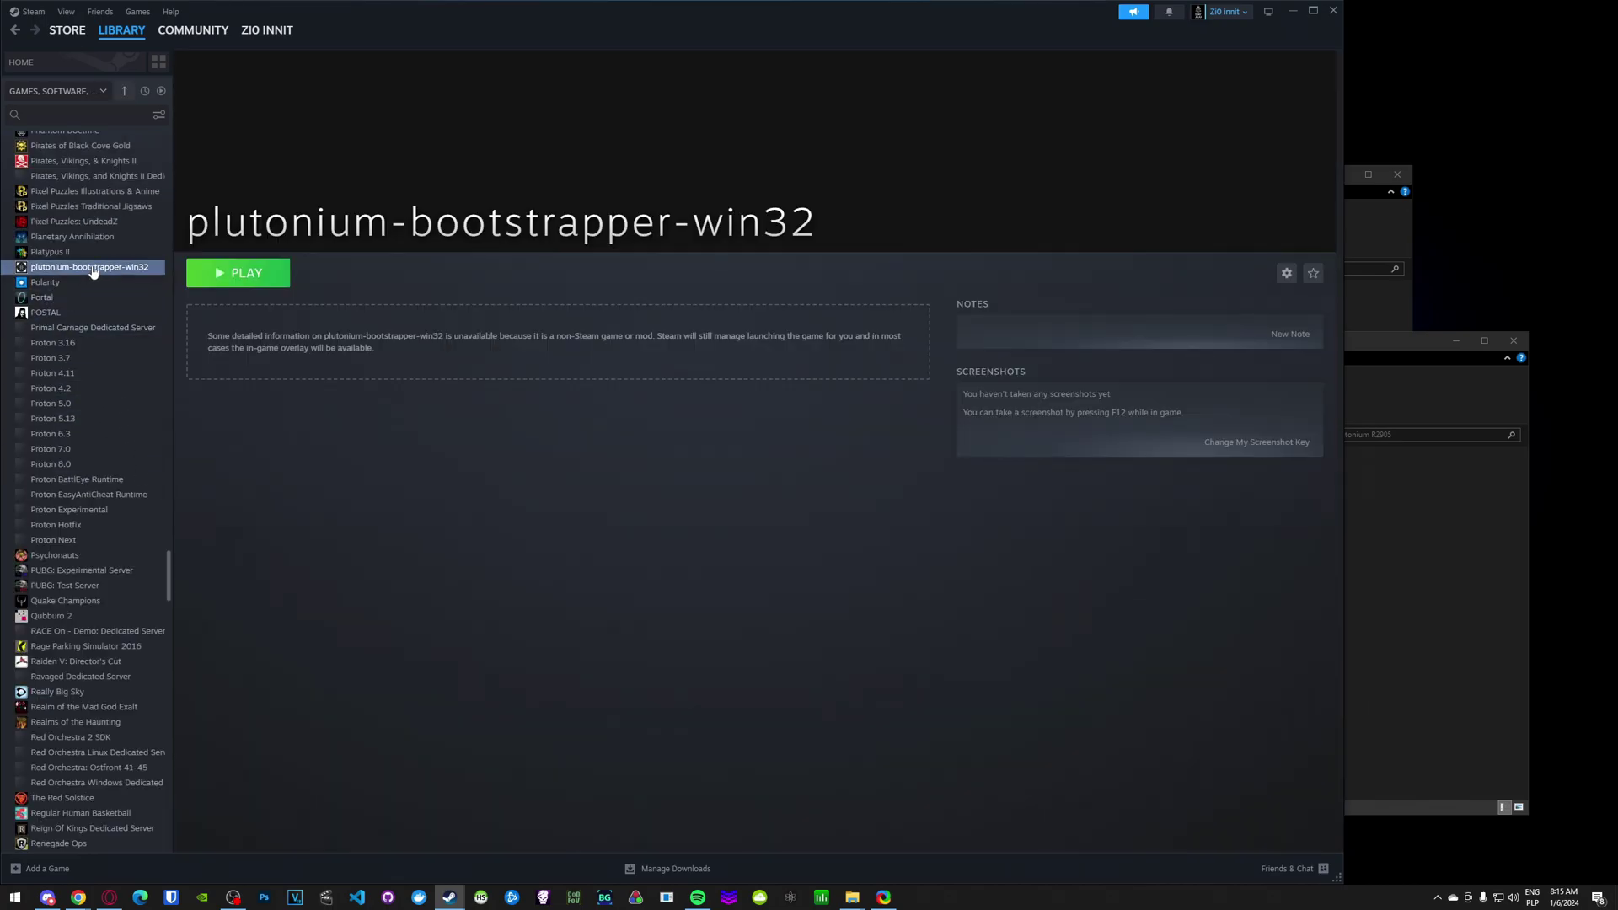
right_click(92, 270)
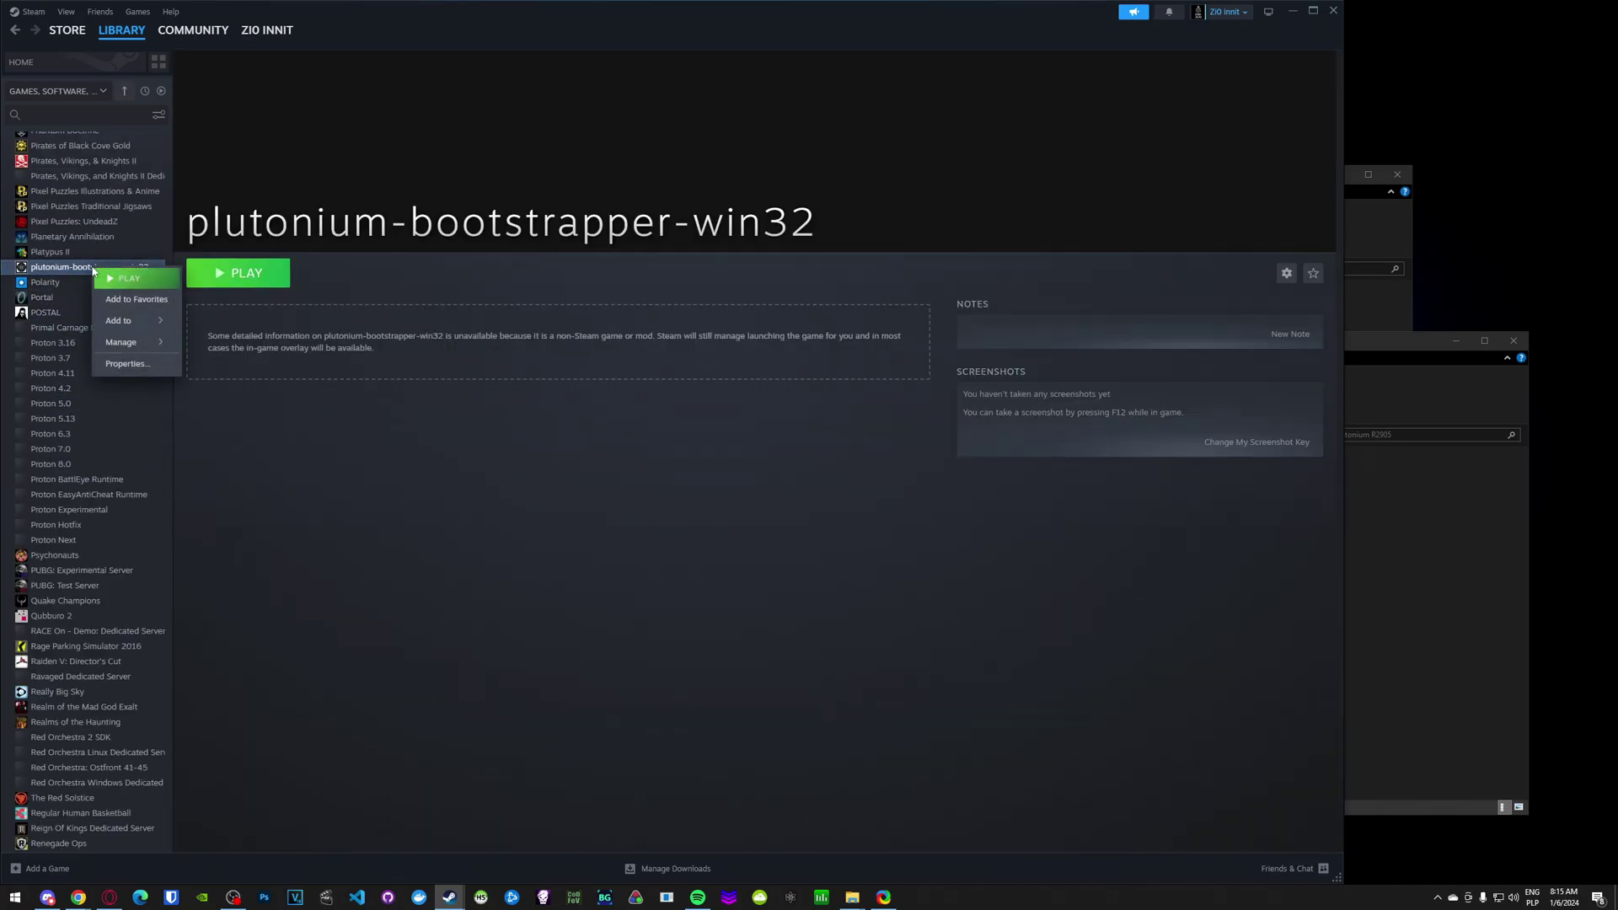
left_click(126, 363)
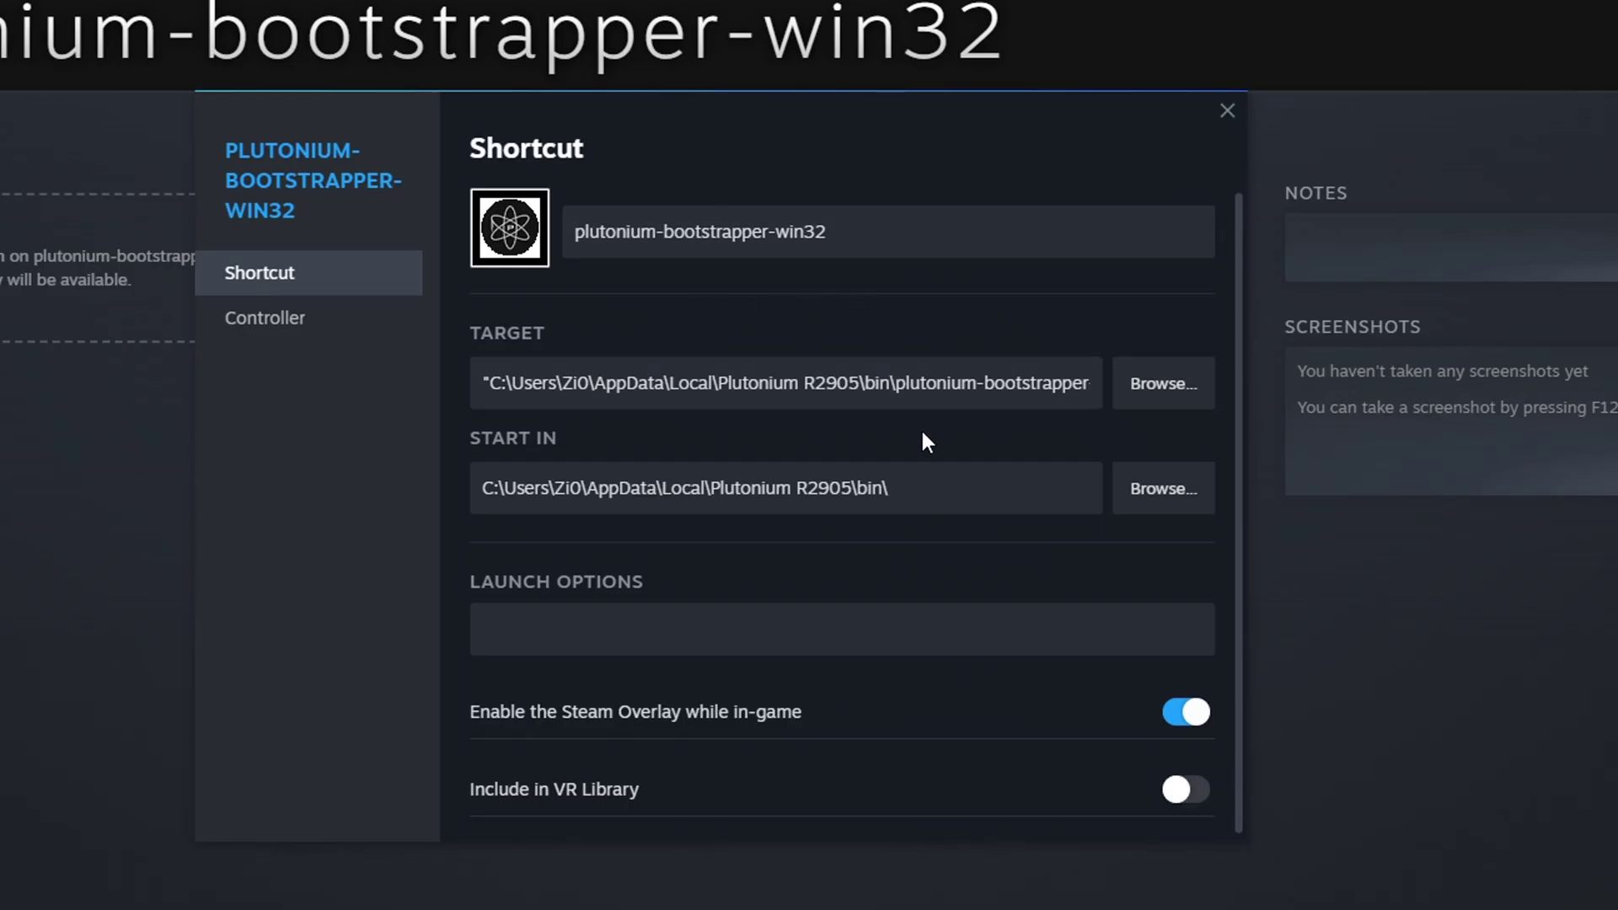
left_click(966, 476)
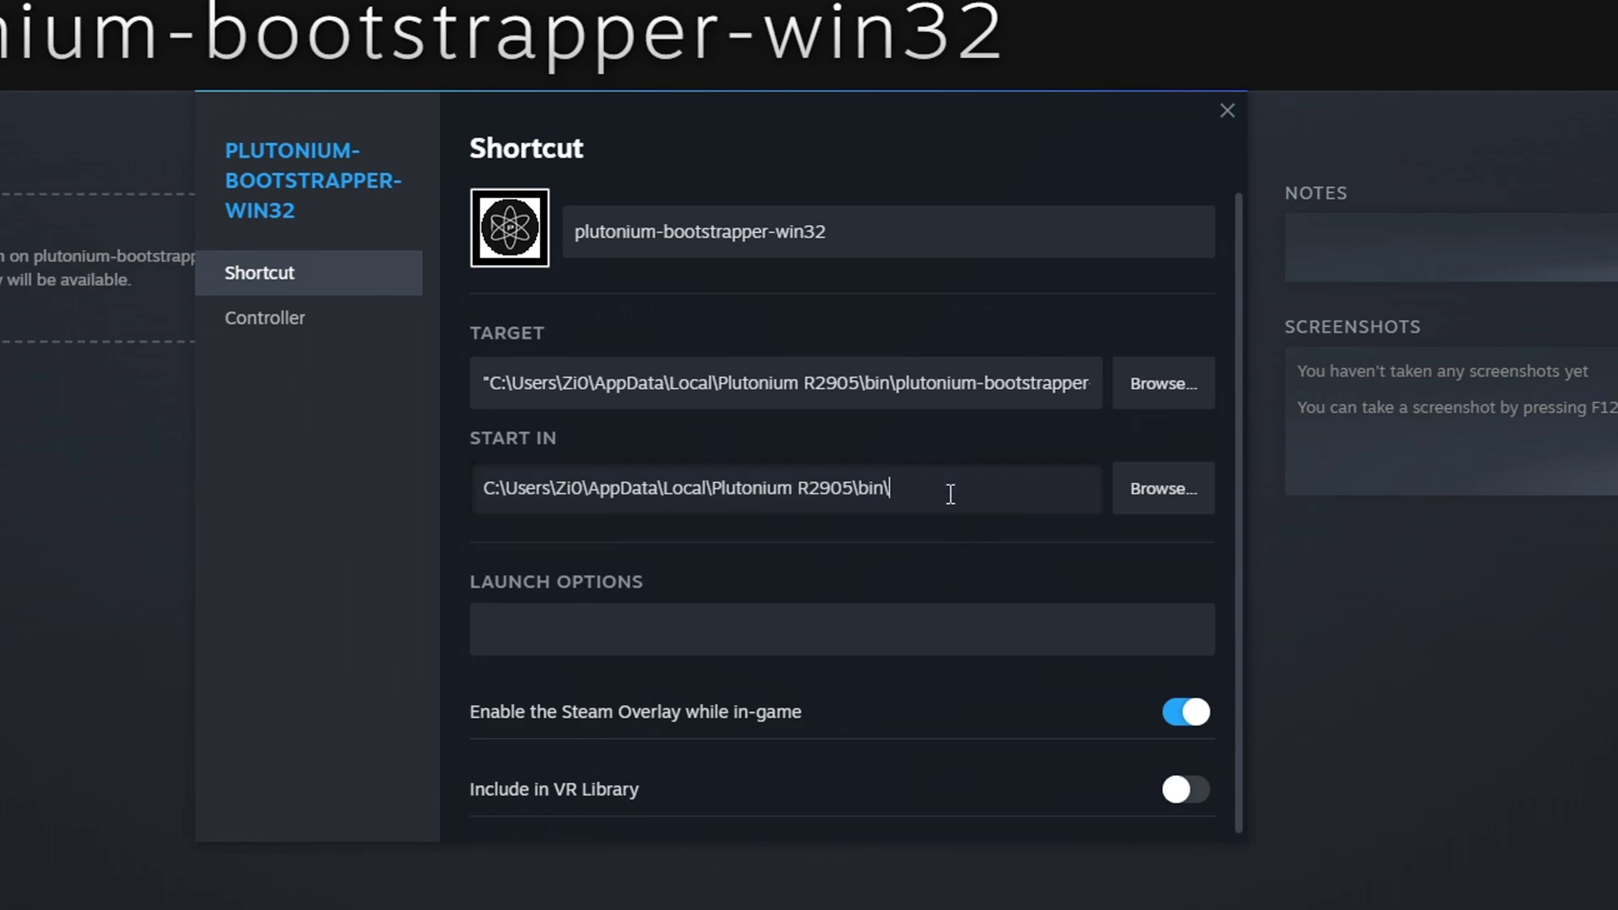
key("BackSpace")
key("BackSpace")
key("BackSpace")
key("BackSpace")
key("BackSpace")
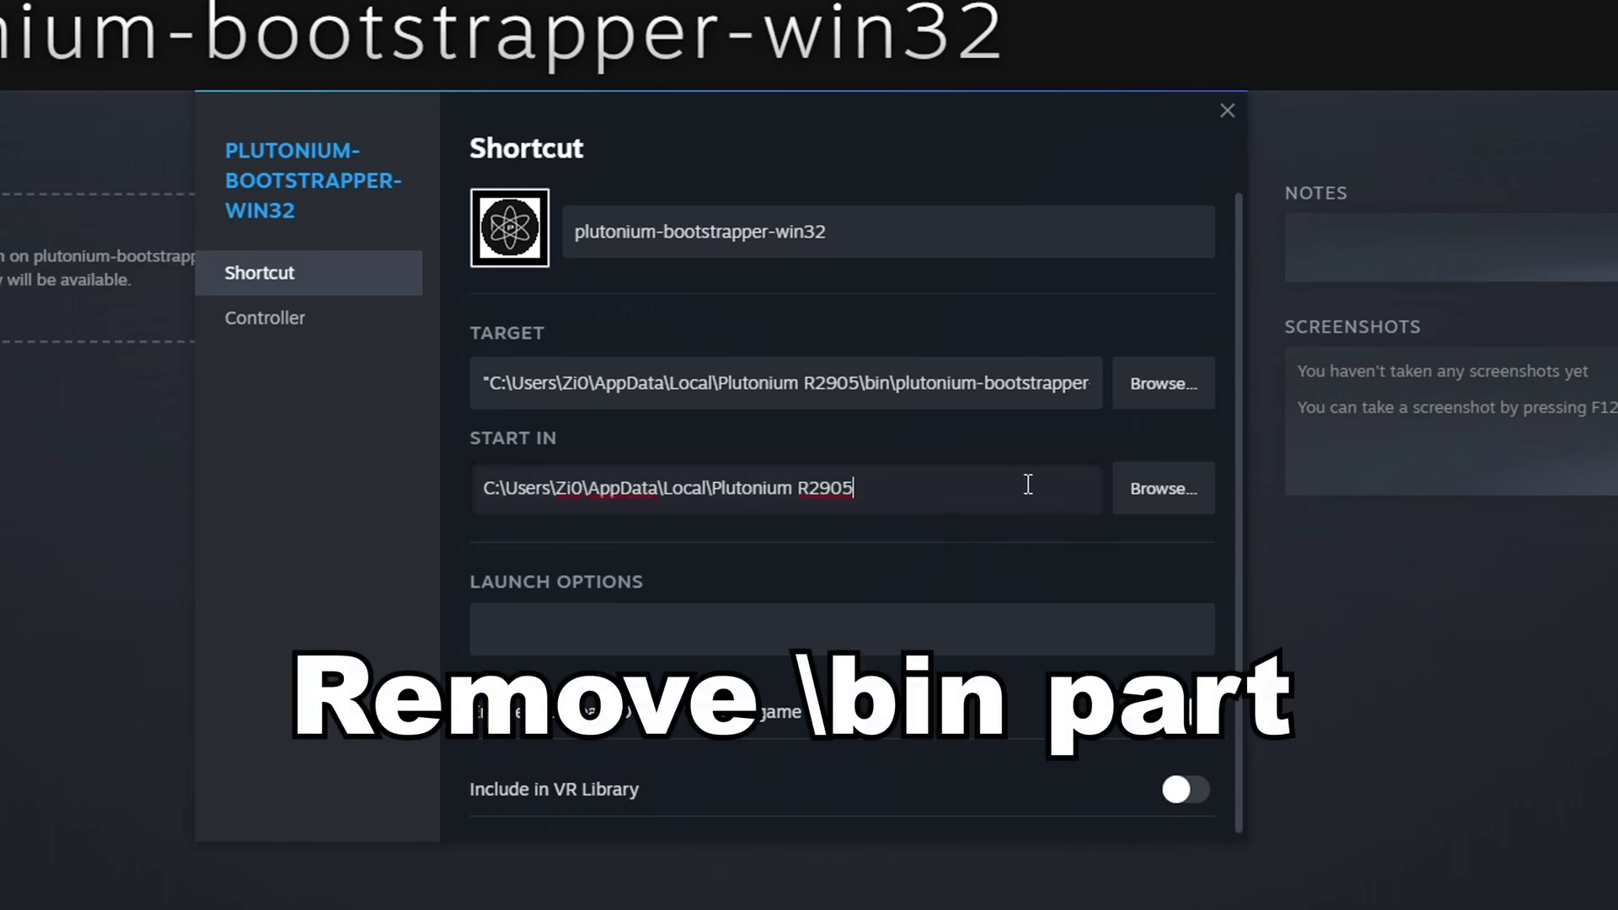
left_click_drag(1025, 480, 958, 495)
Rename the shortcut to 'Plutonium R2905'.
left_click(1045, 256)
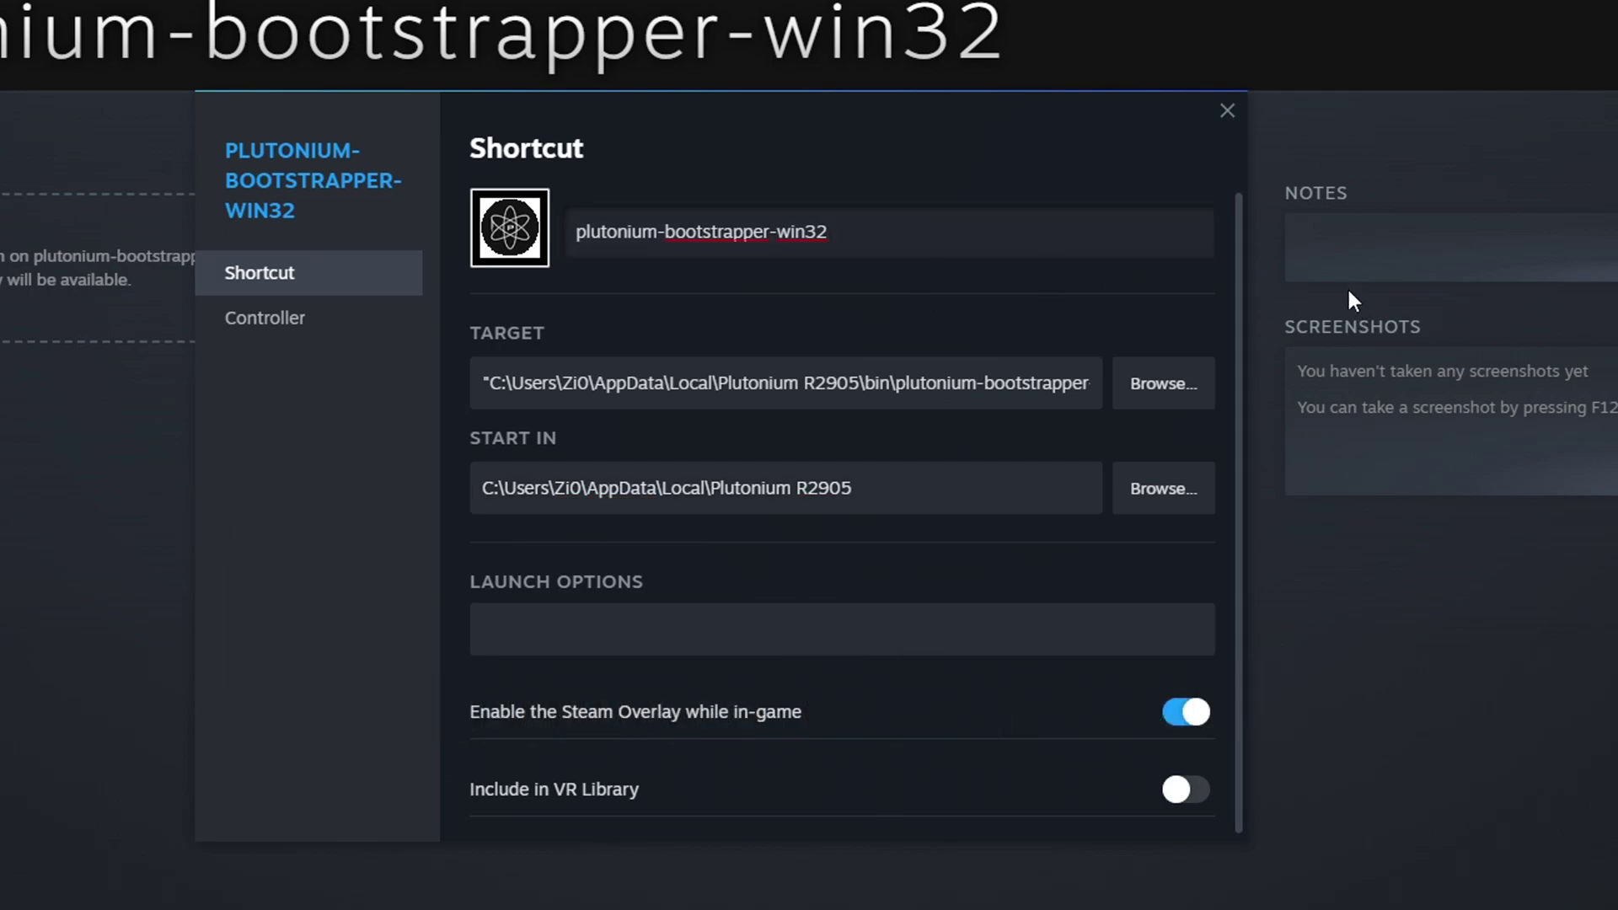
key("ctrl+a")
key("BackSpace")
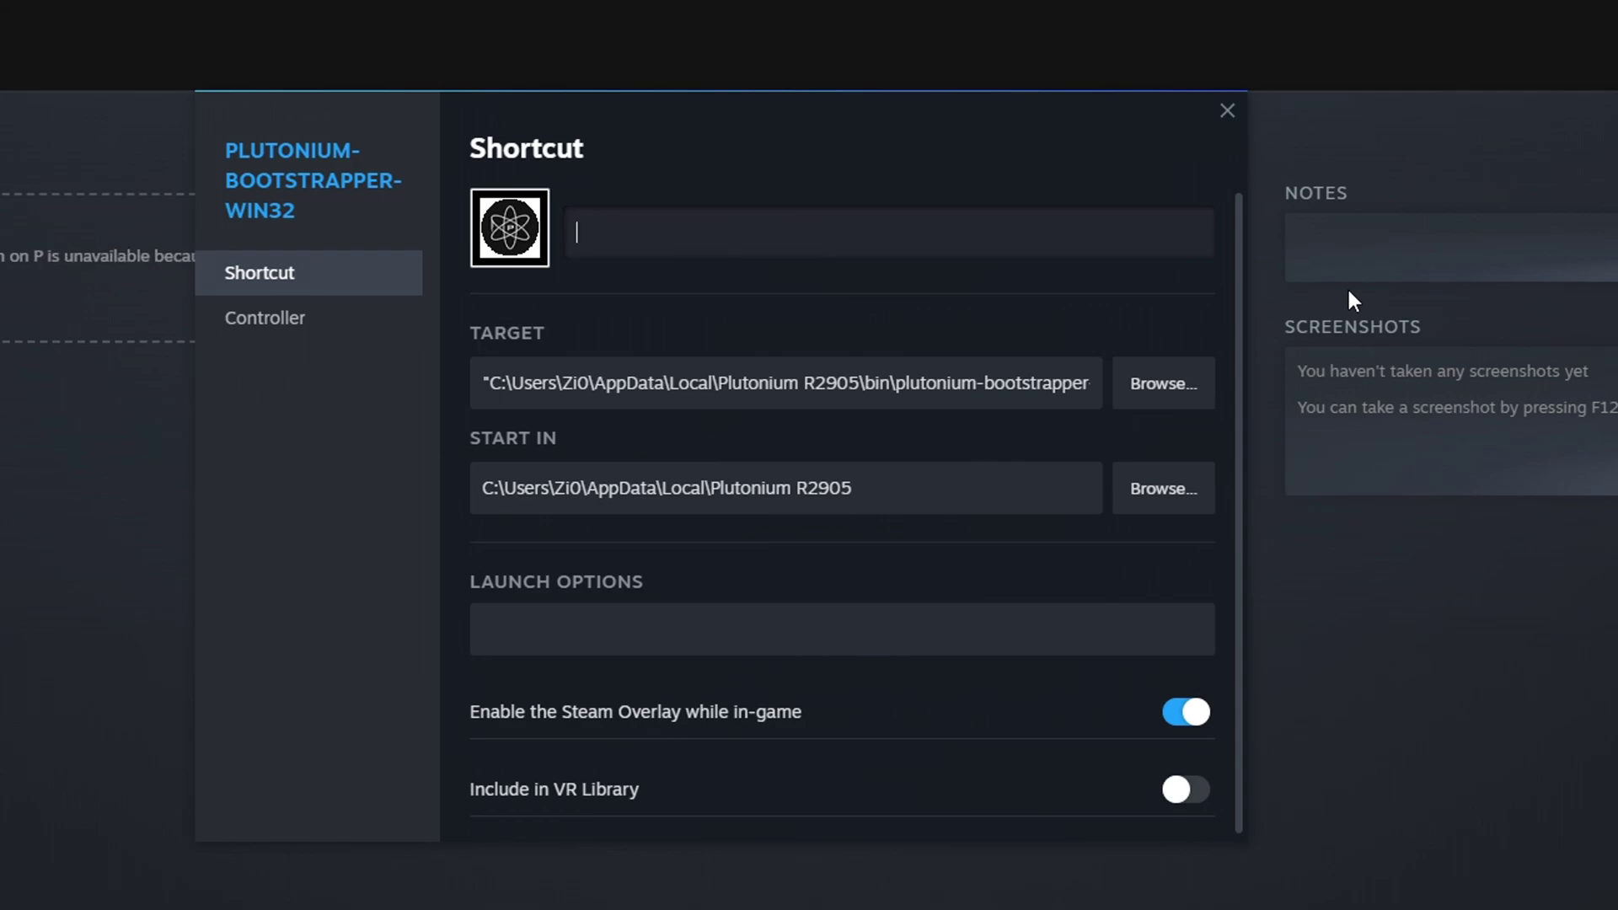
type("Plutonium R2905")
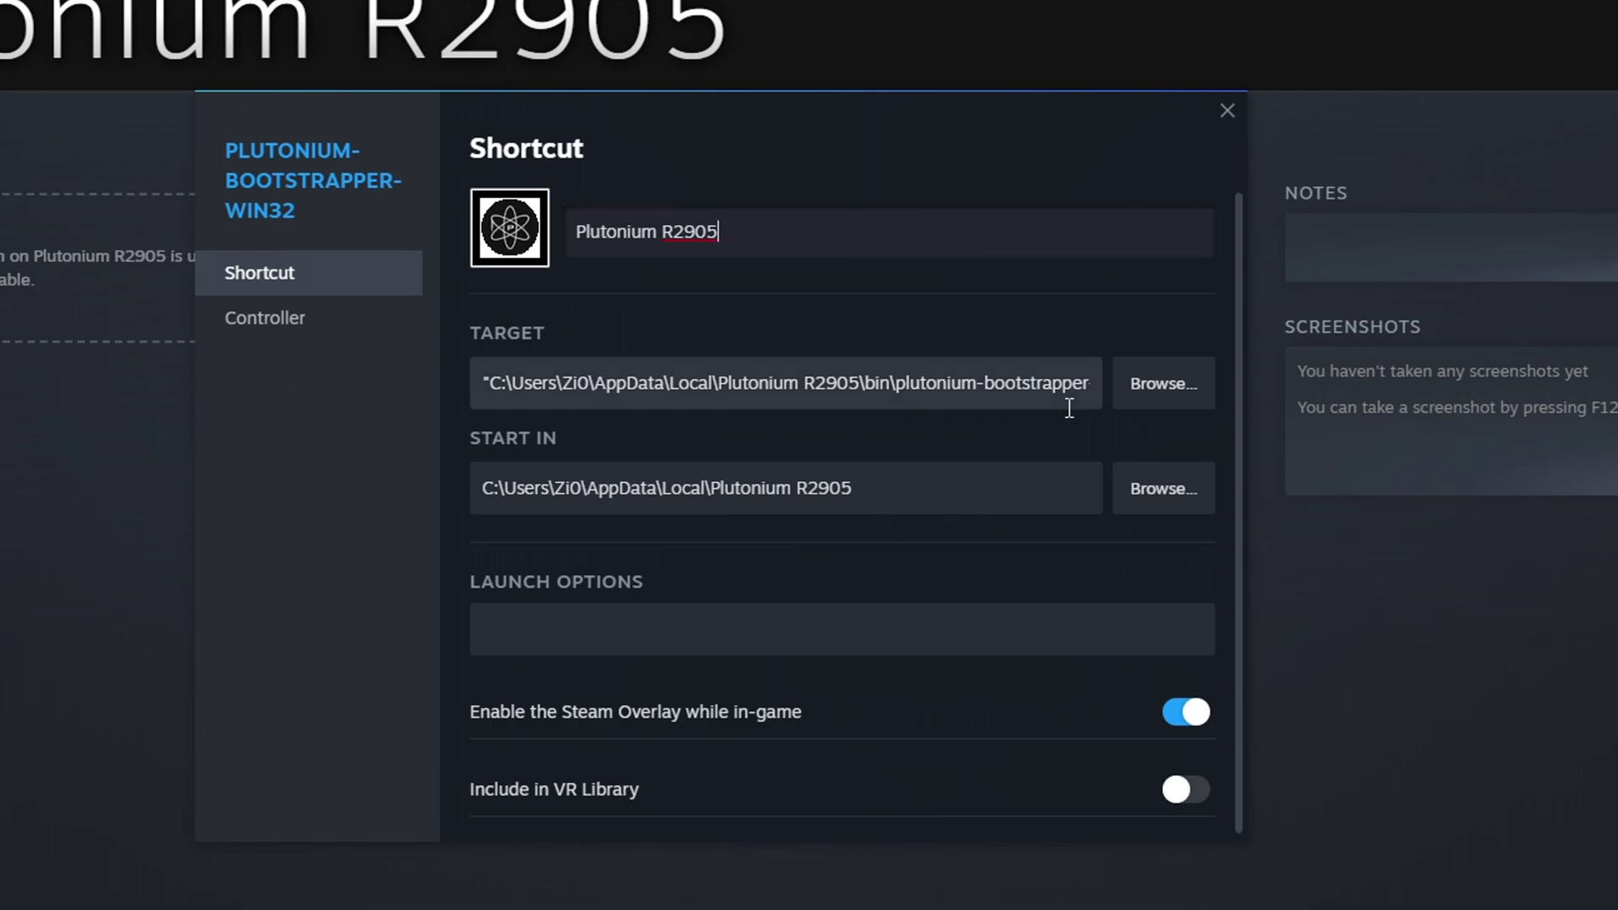
Set the launch options to t6zm followed by the quoted Black Ops II folder path.
left_click(646, 634)
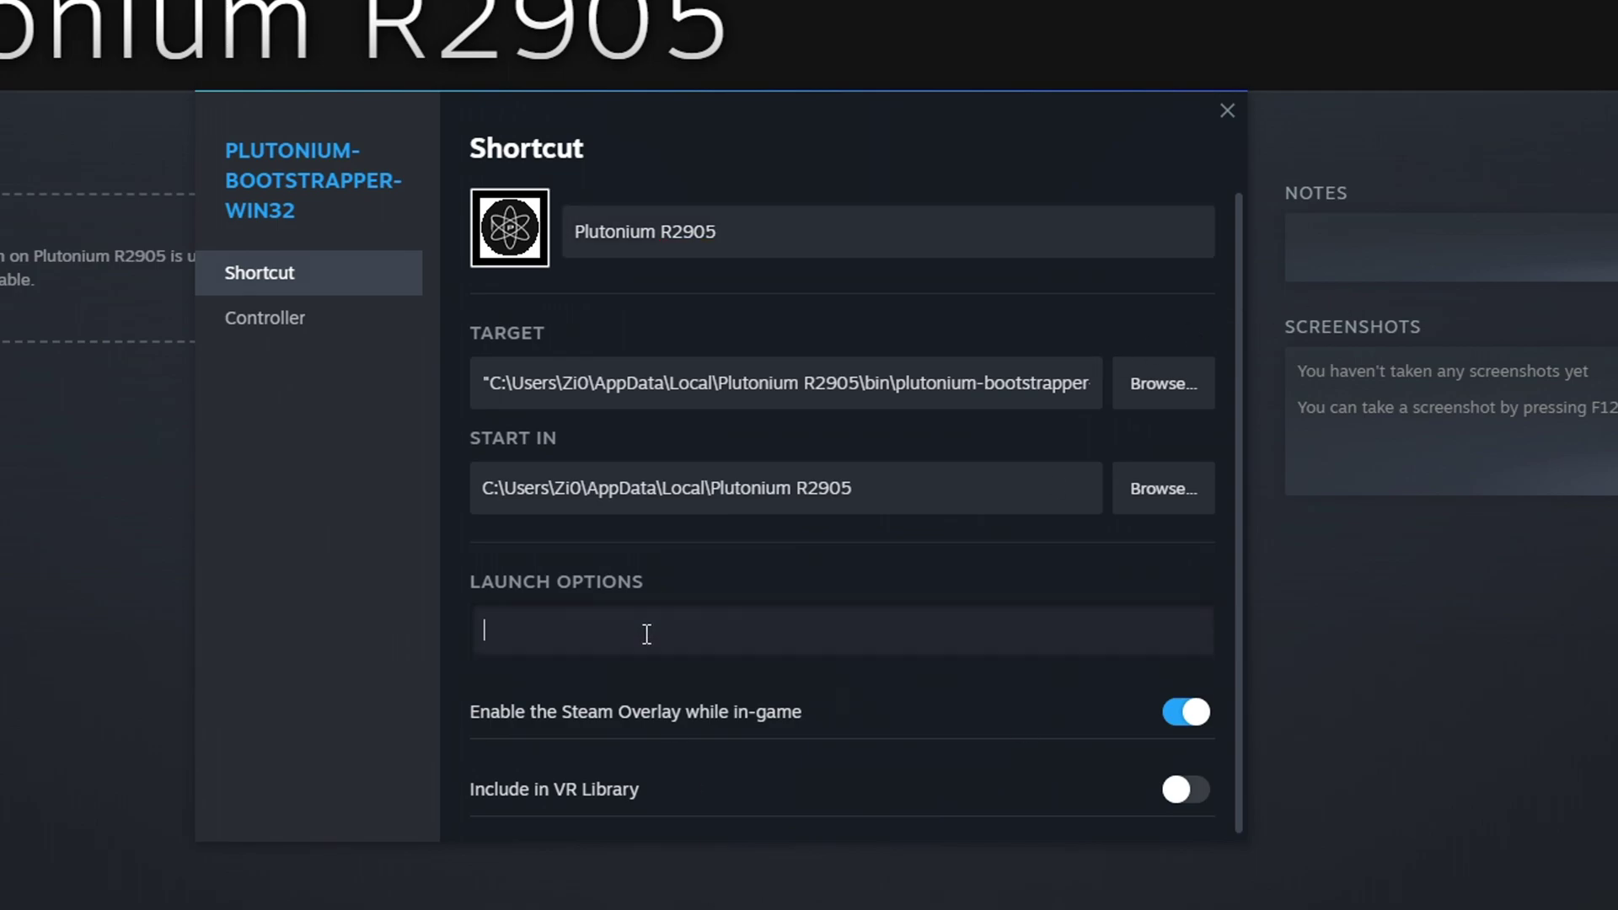
type("t6zm")
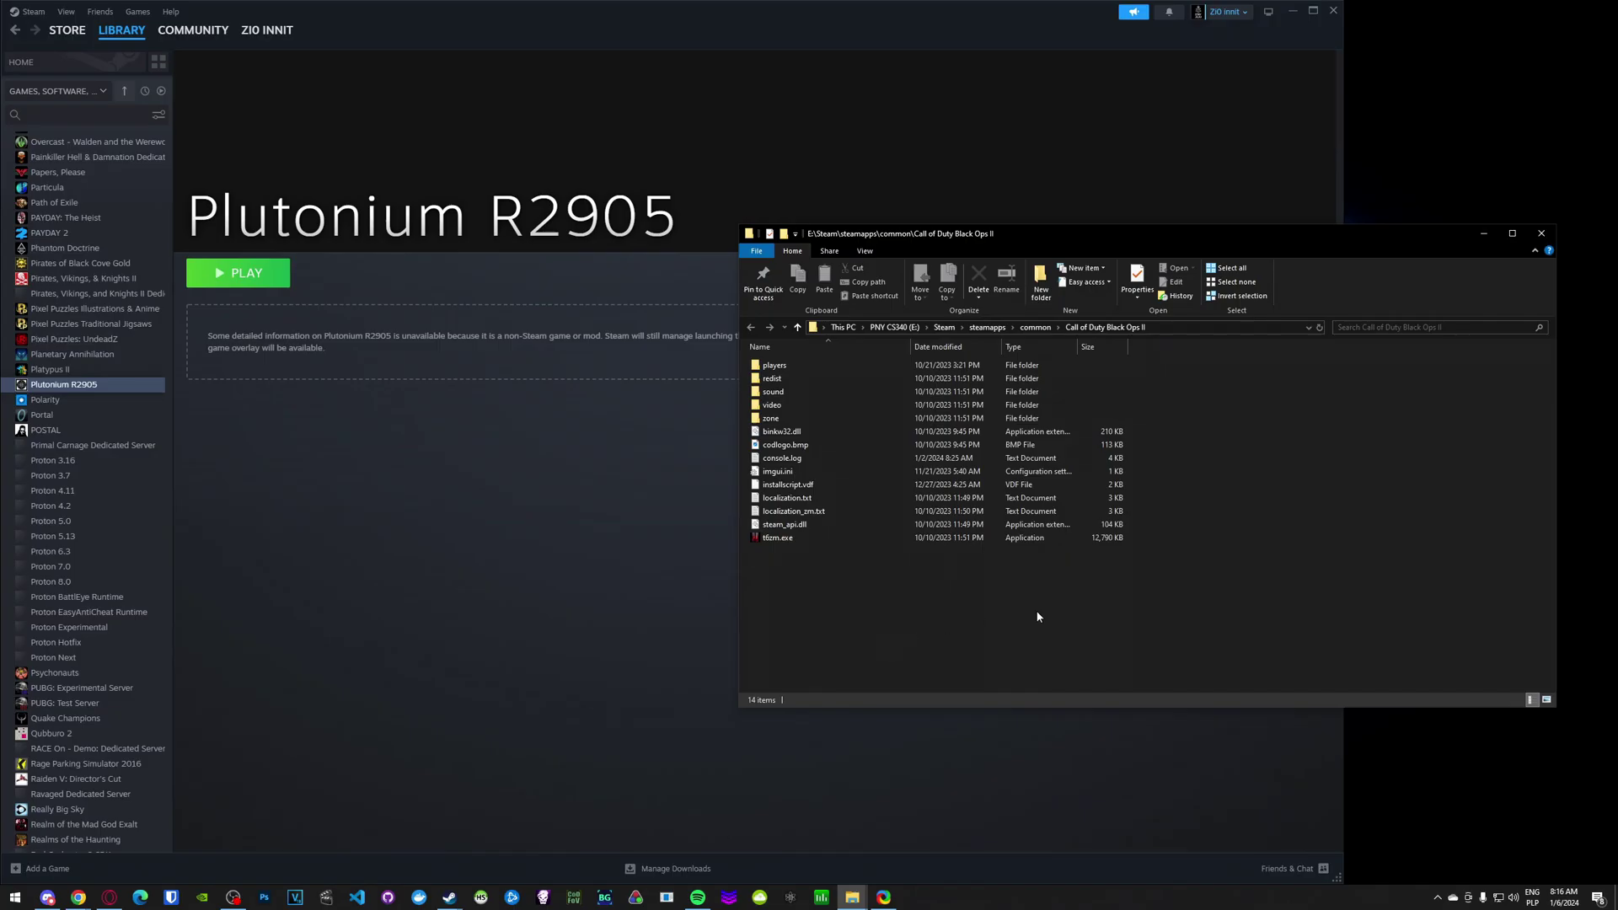
left_click_drag(1234, 592, 1297, 541)
left_click(1172, 327)
key("ctrl+c")
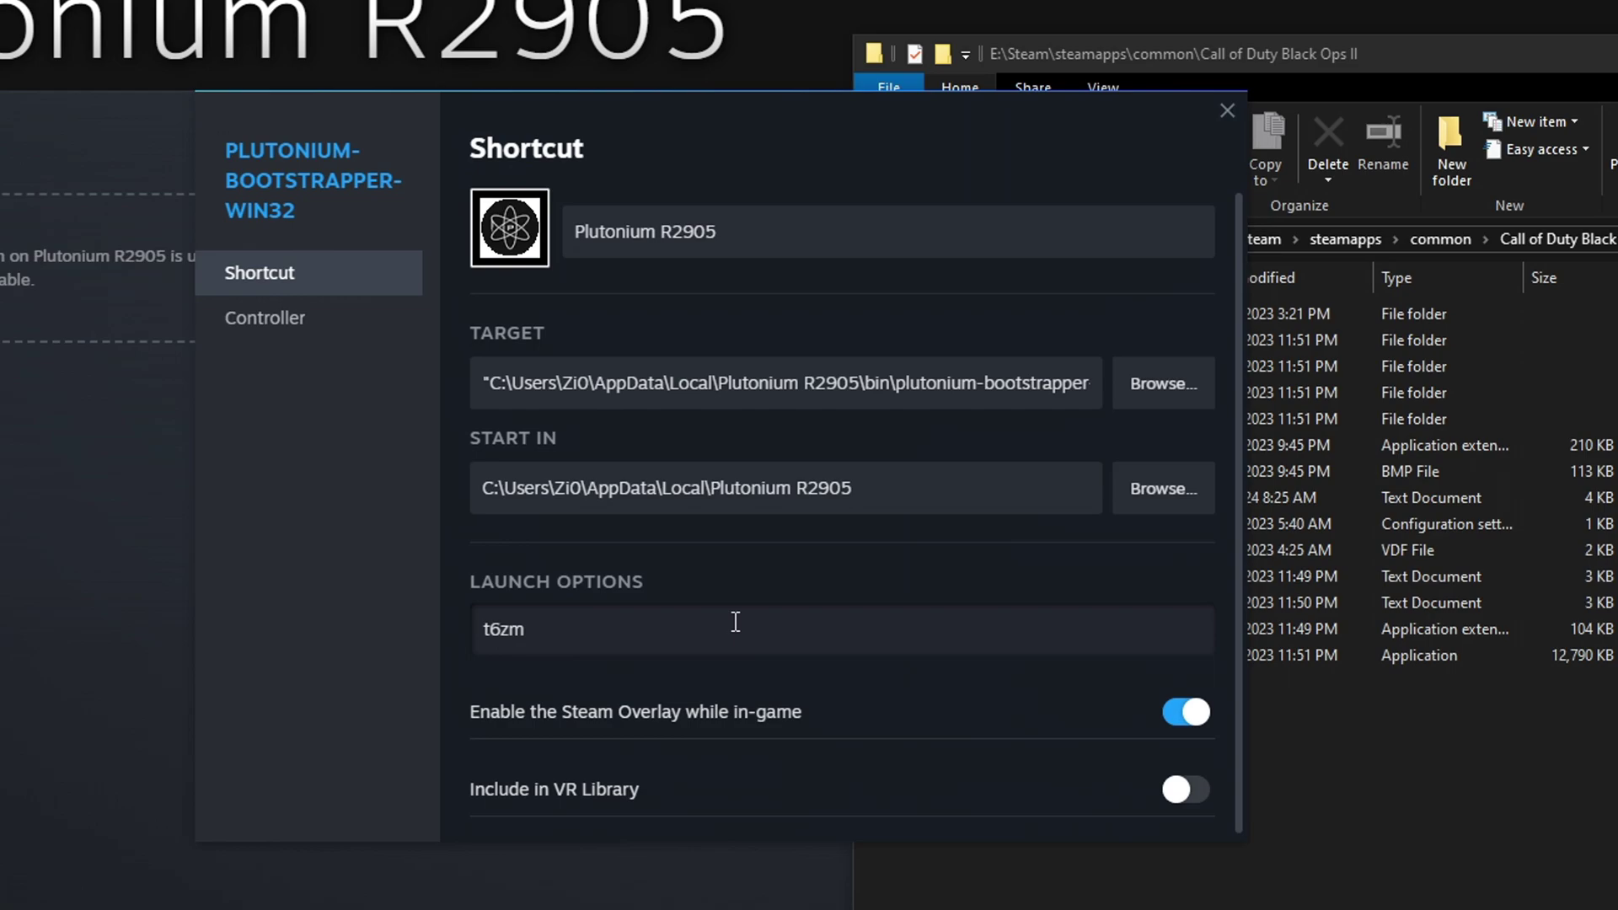
type("\"")
key("ctrl+v")
type("\"")
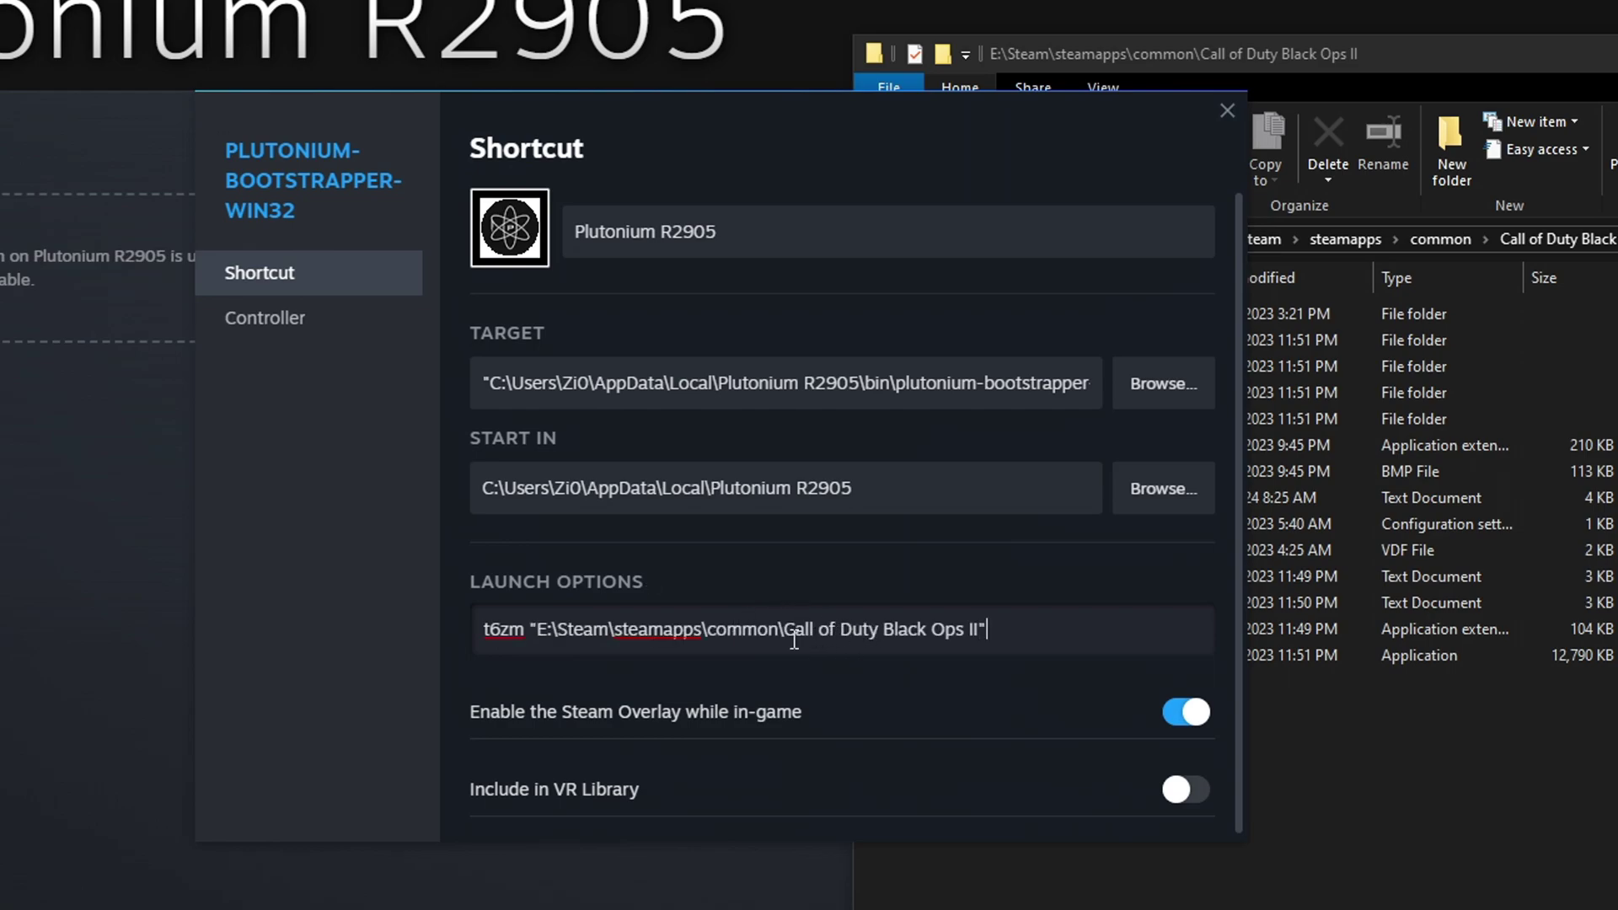
Append -lan and +name with a player name to the launch options, then close properties.
left_click_drag(785, 640, 979, 639)
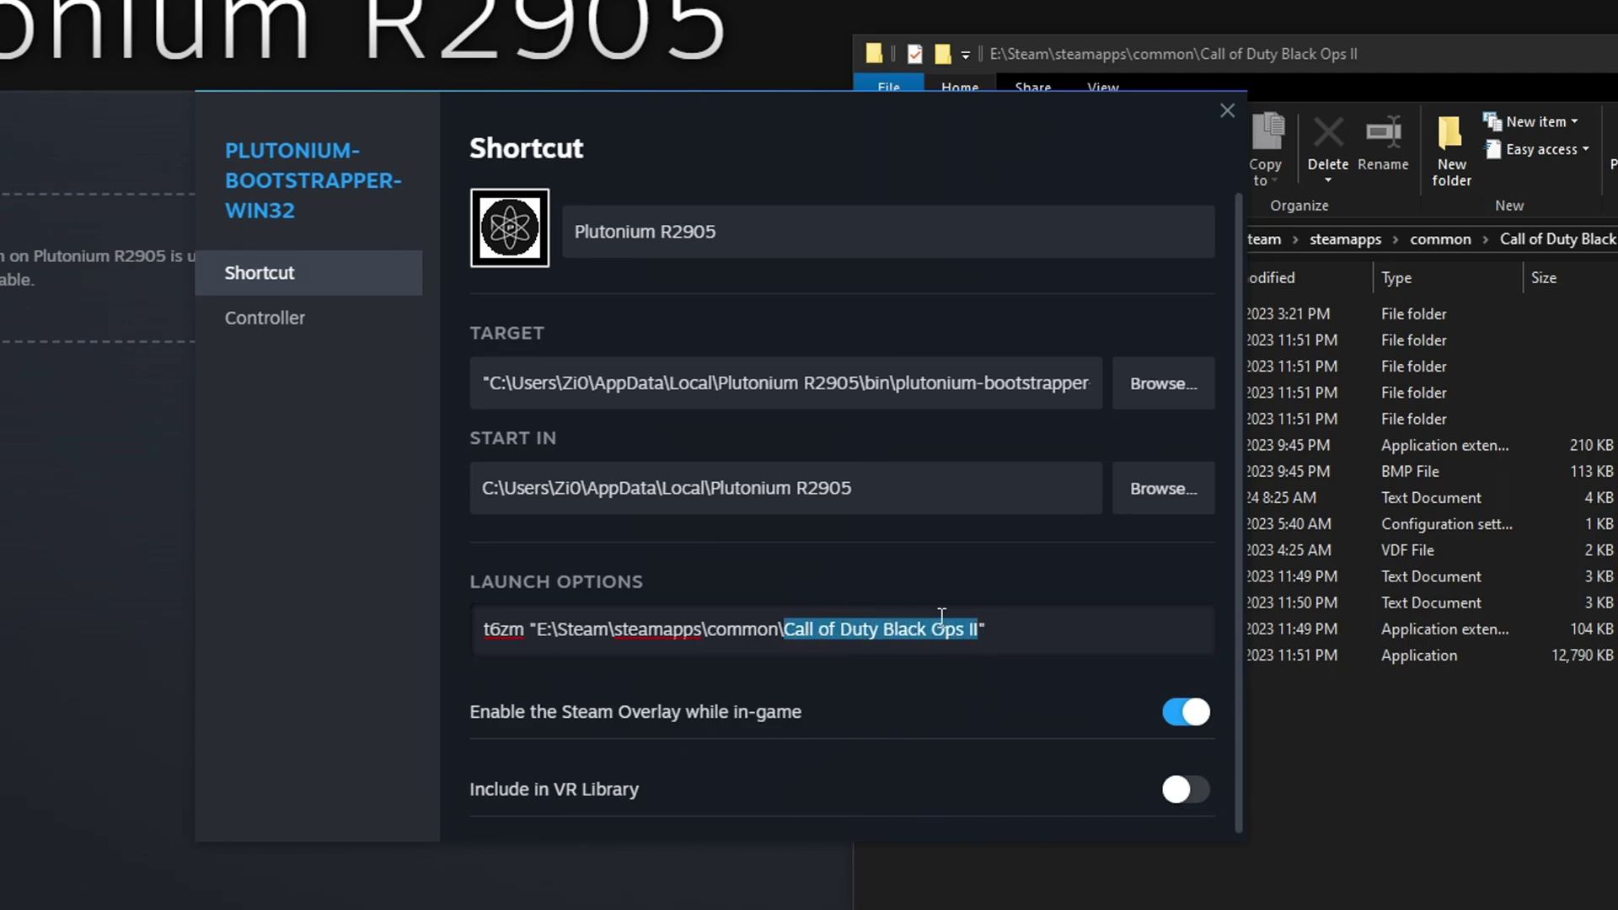
left_click(964, 632)
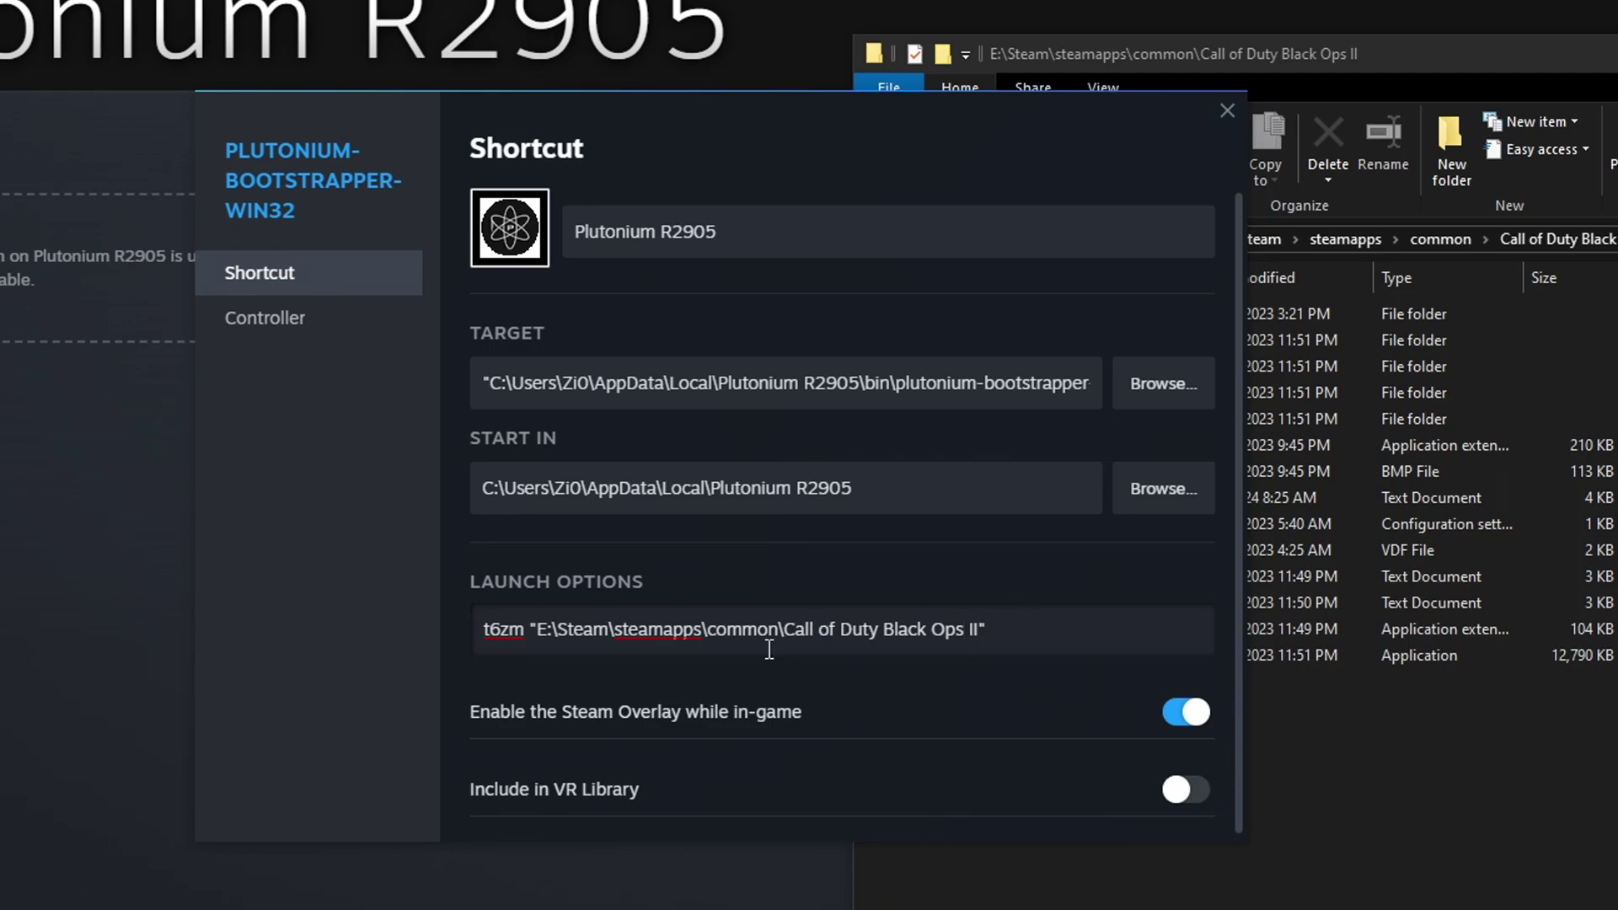
left_click(1008, 639)
left_click_drag(1008, 639, 532, 644)
key("End")
type("-lan")
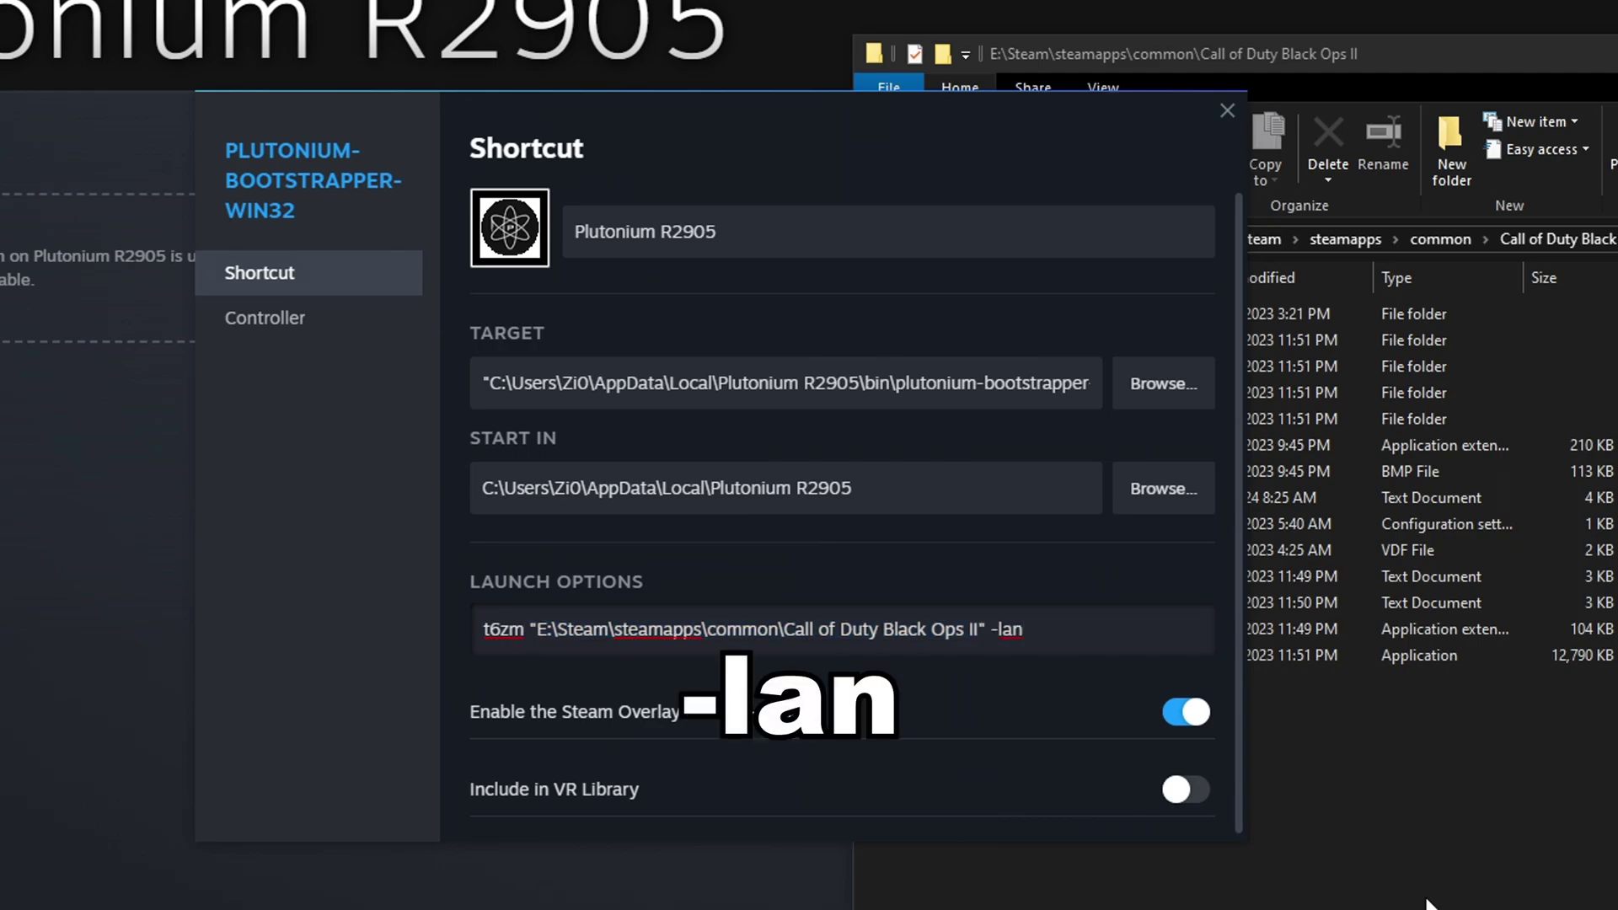
type(" +name ")
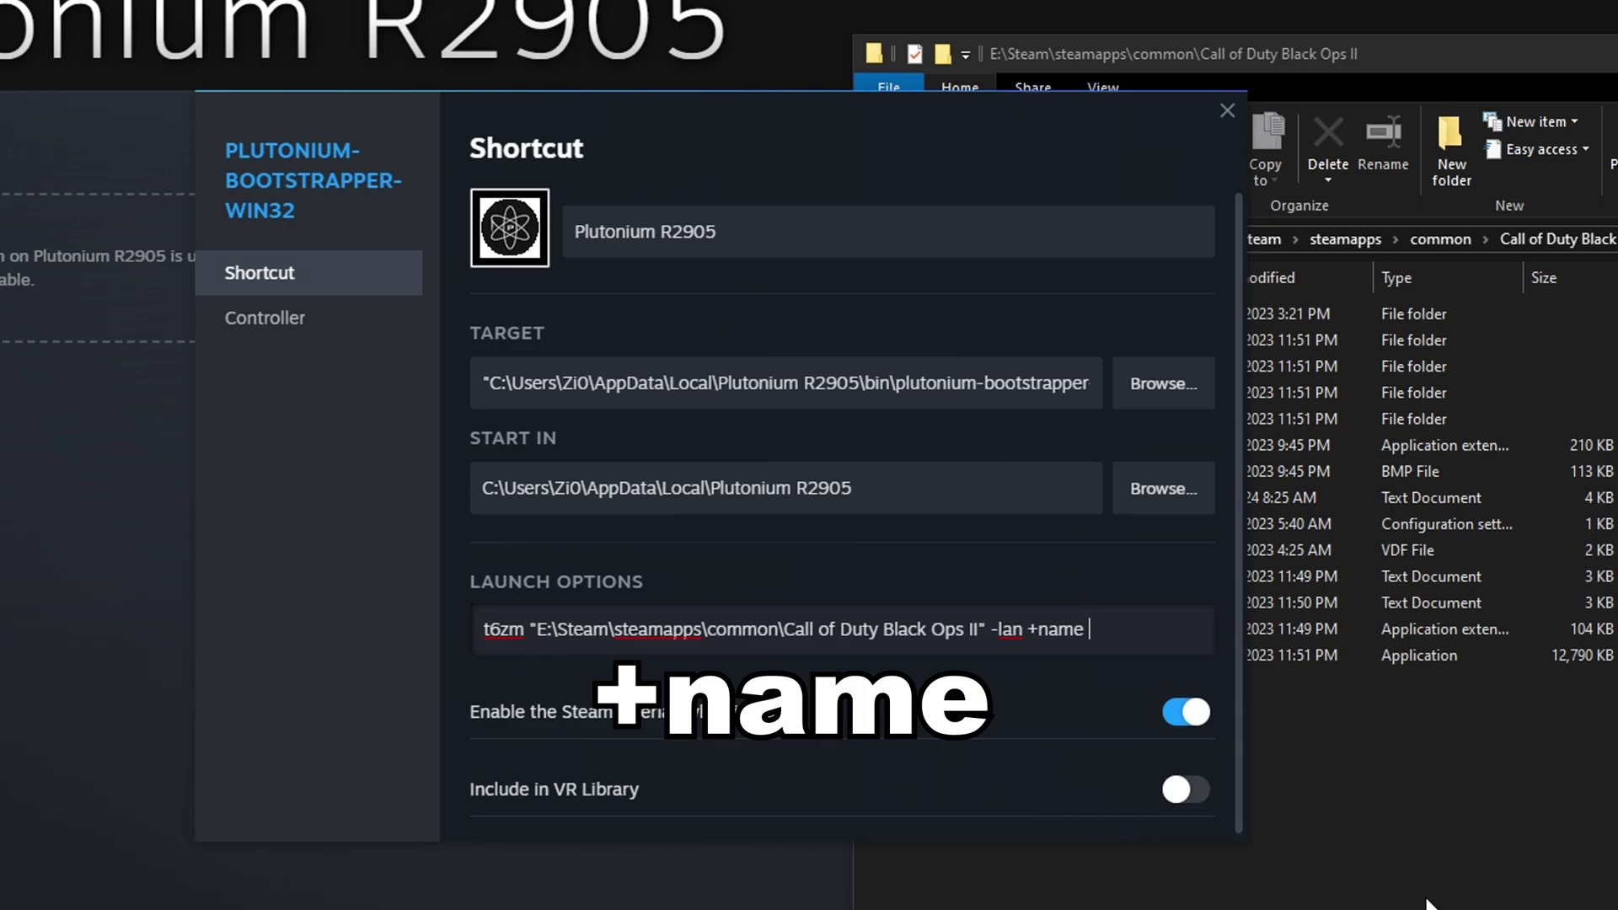
type("\"")
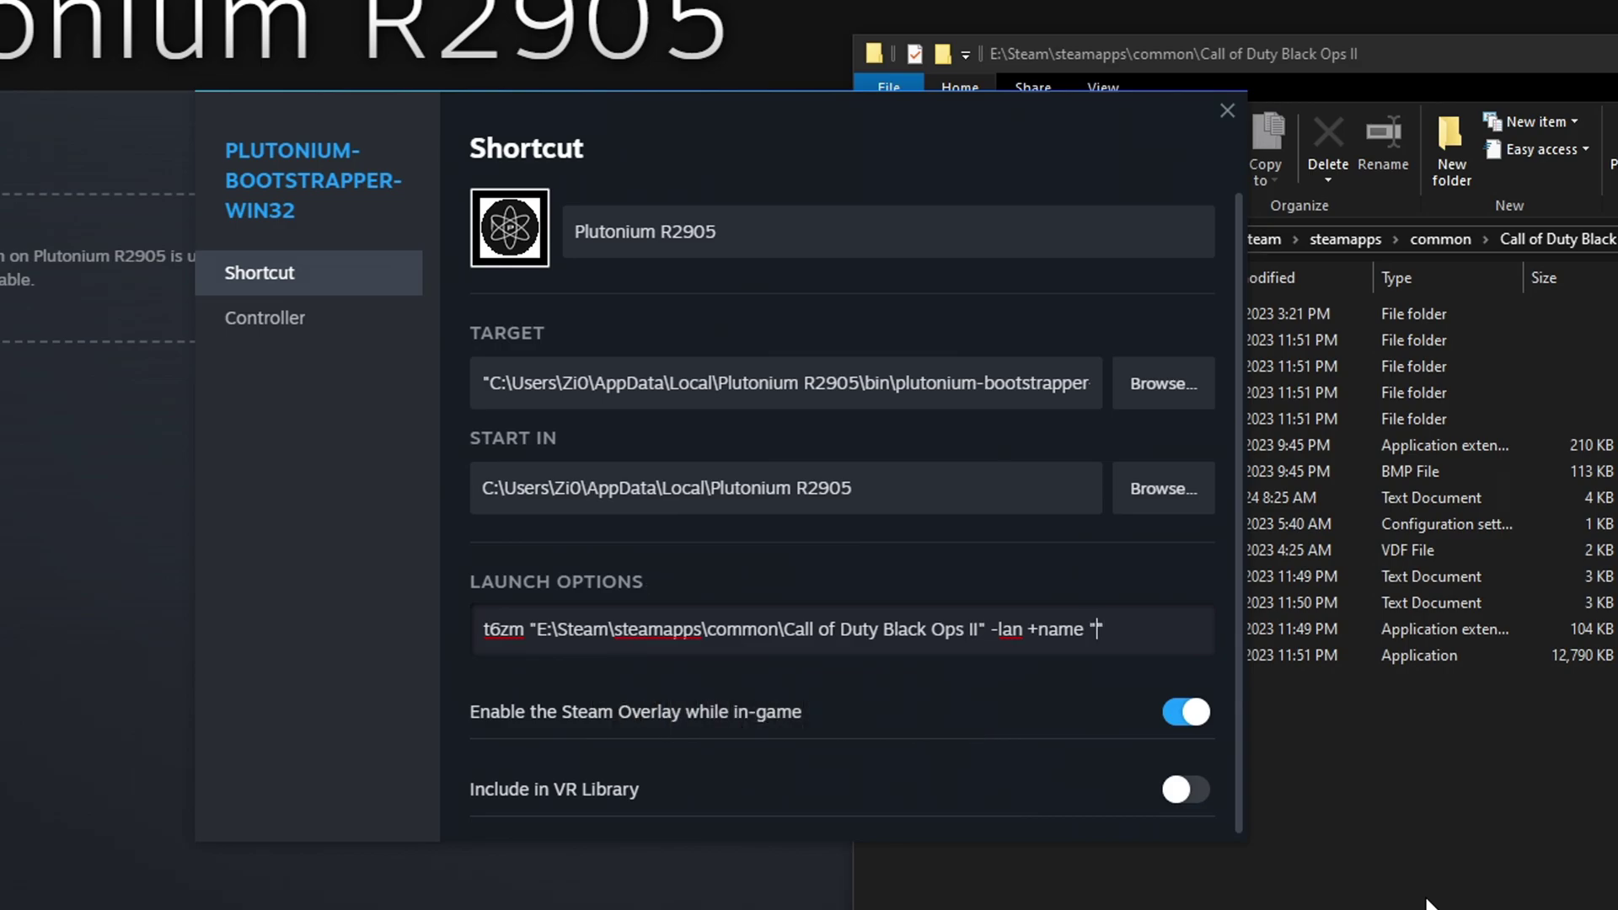
type("Zi0\"")
left_click(1228, 110)
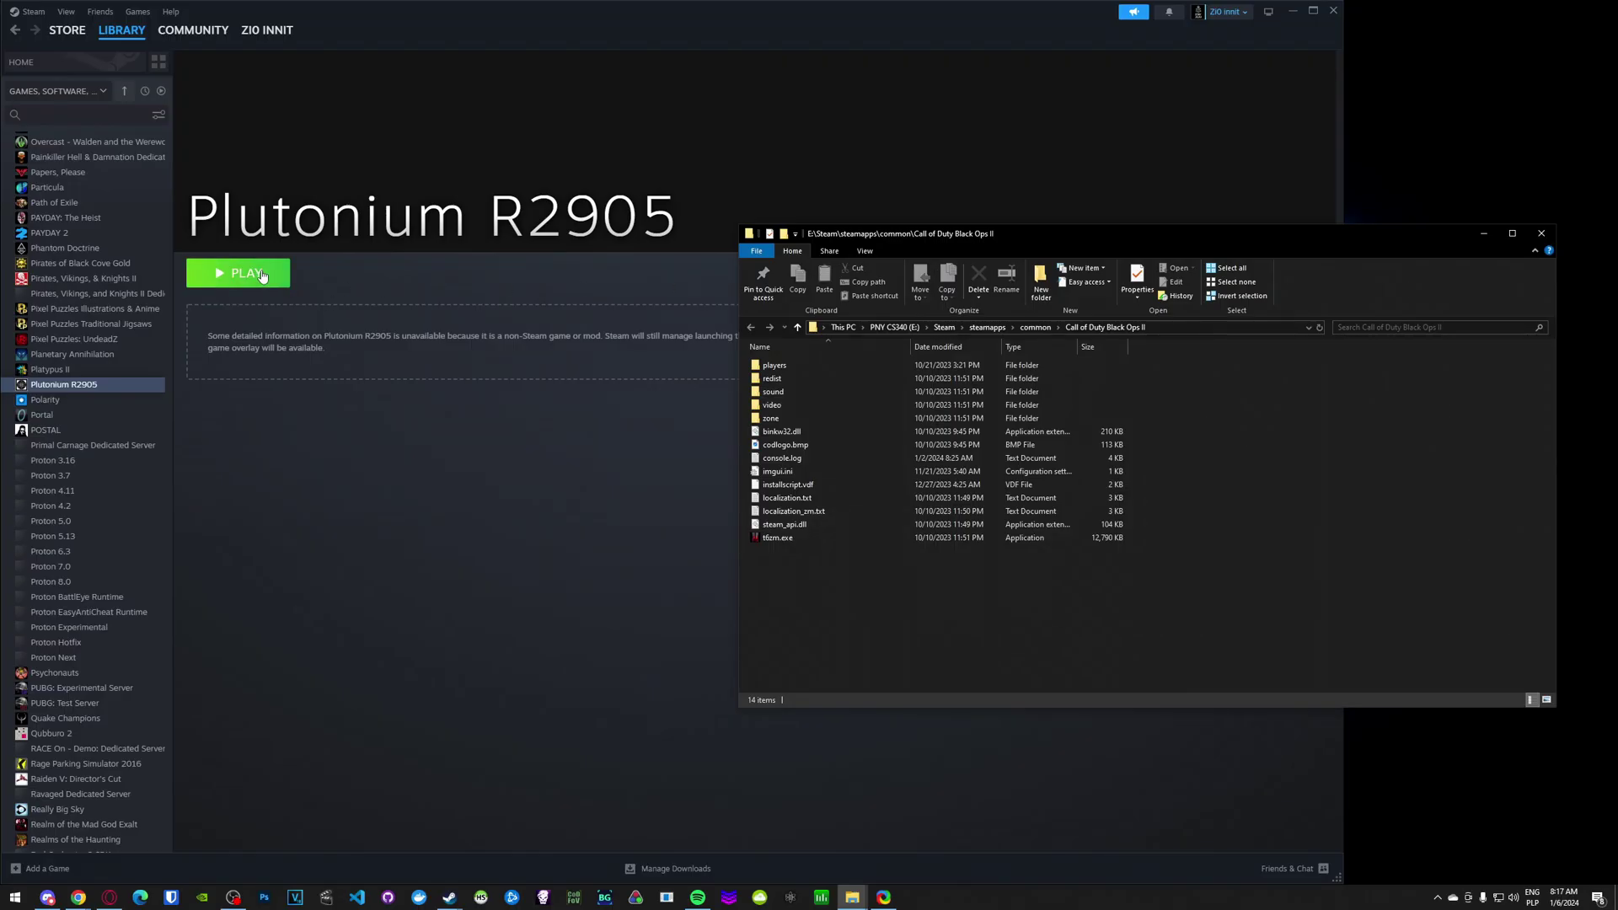
Launch Plutonium R2905 from its Steam library page, then return to the browser.
left_click(262, 275)
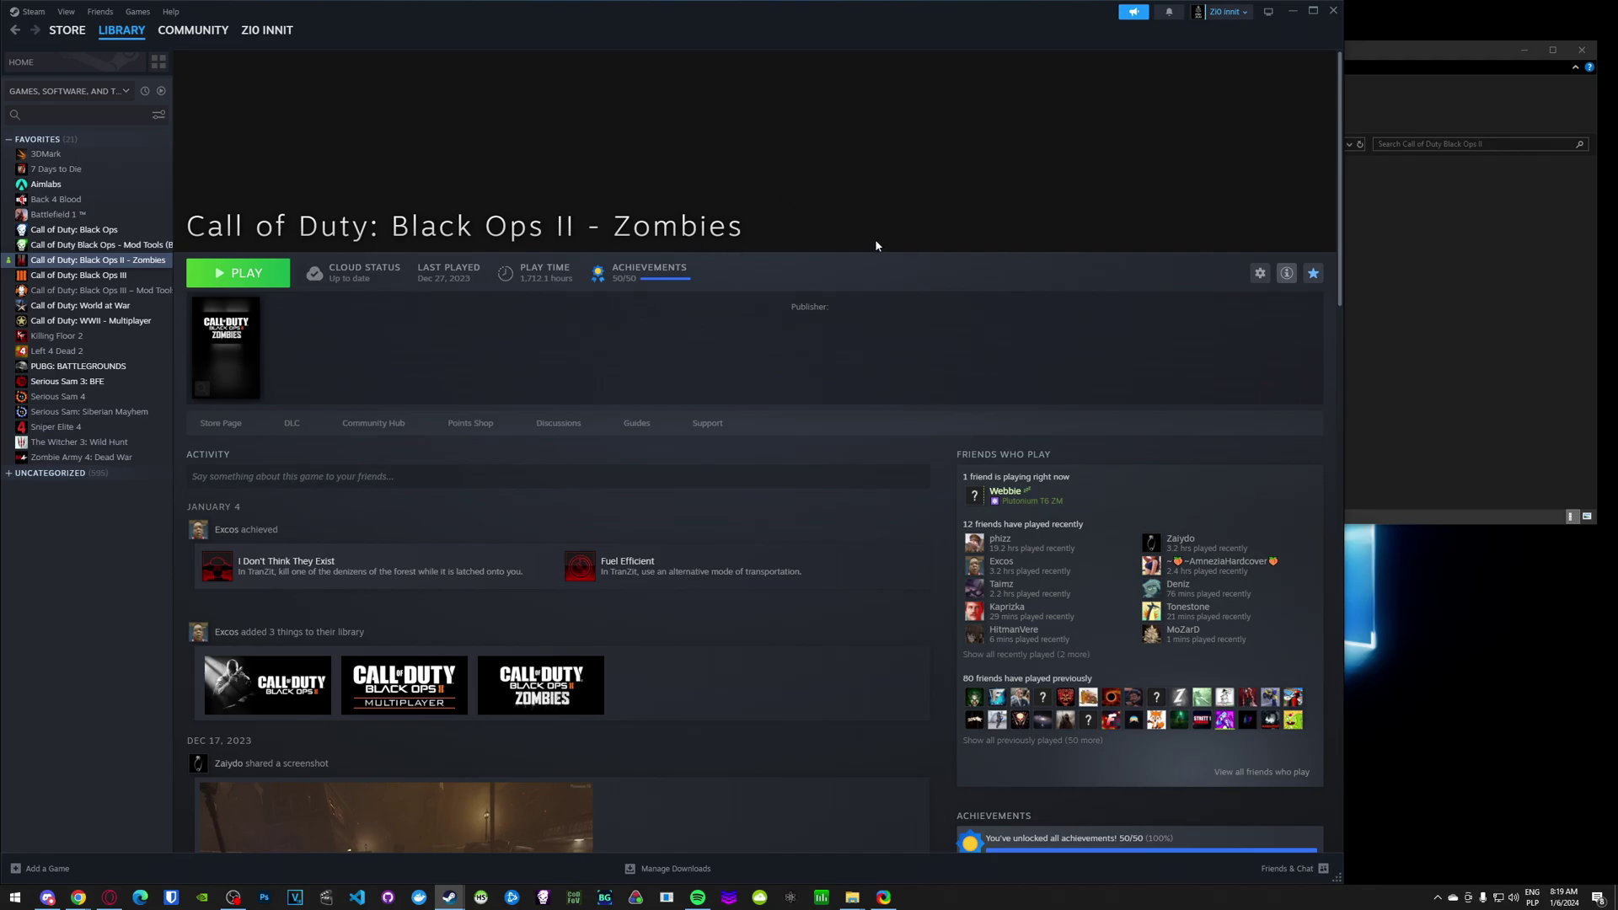
key("alt+Tab")
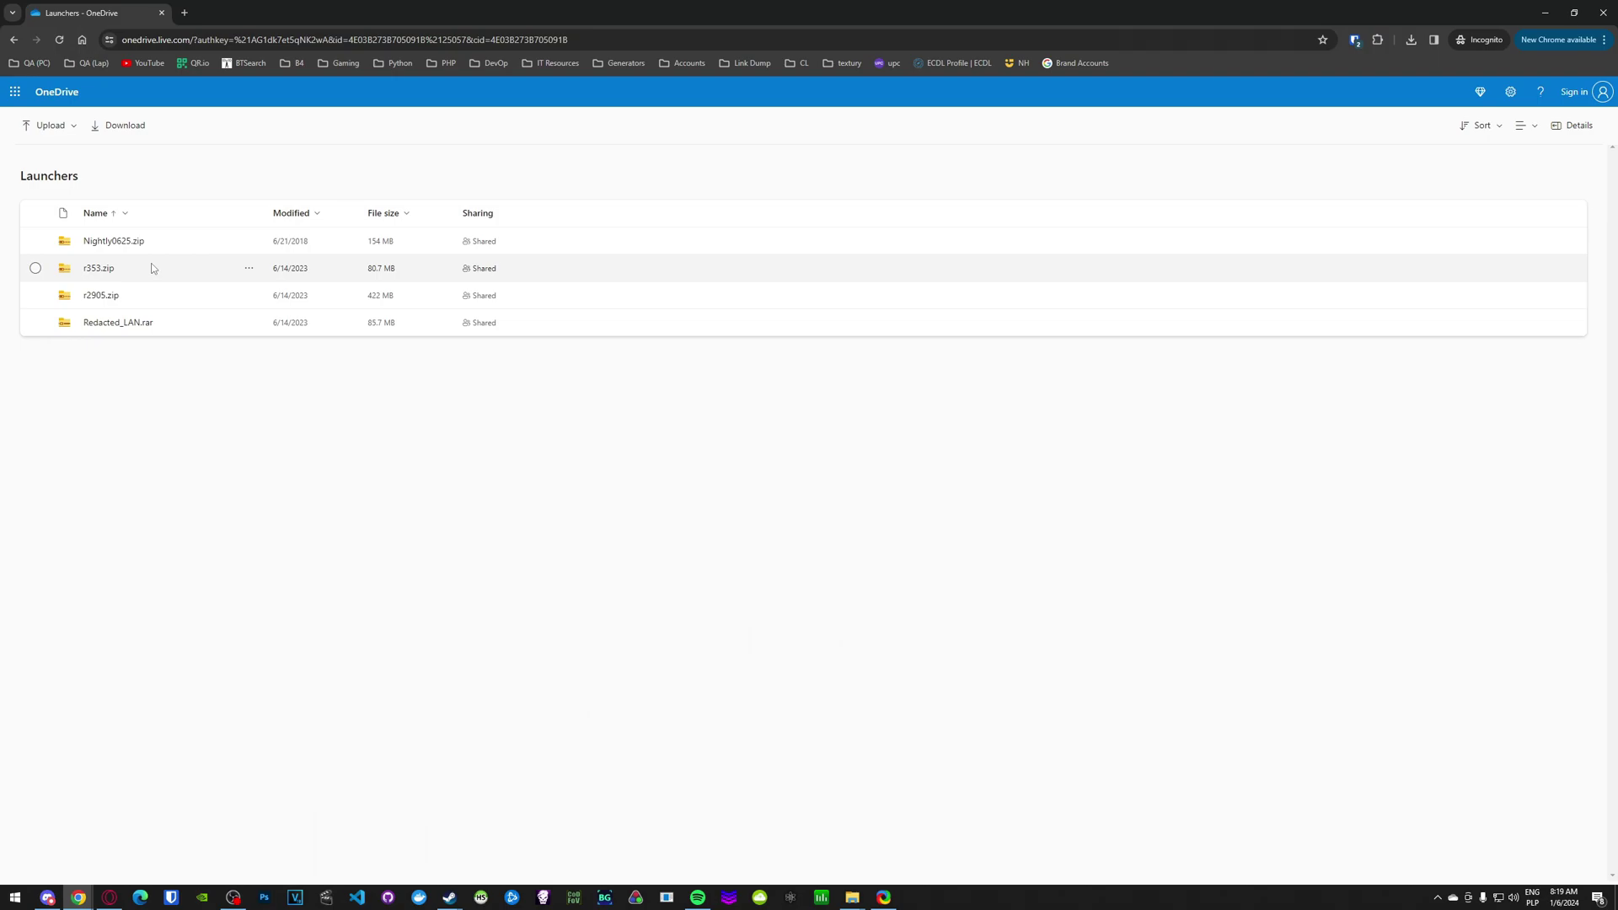
Download r353.zip from the OneDrive Launchers folder into C:\tutorial.
left_click(248, 268)
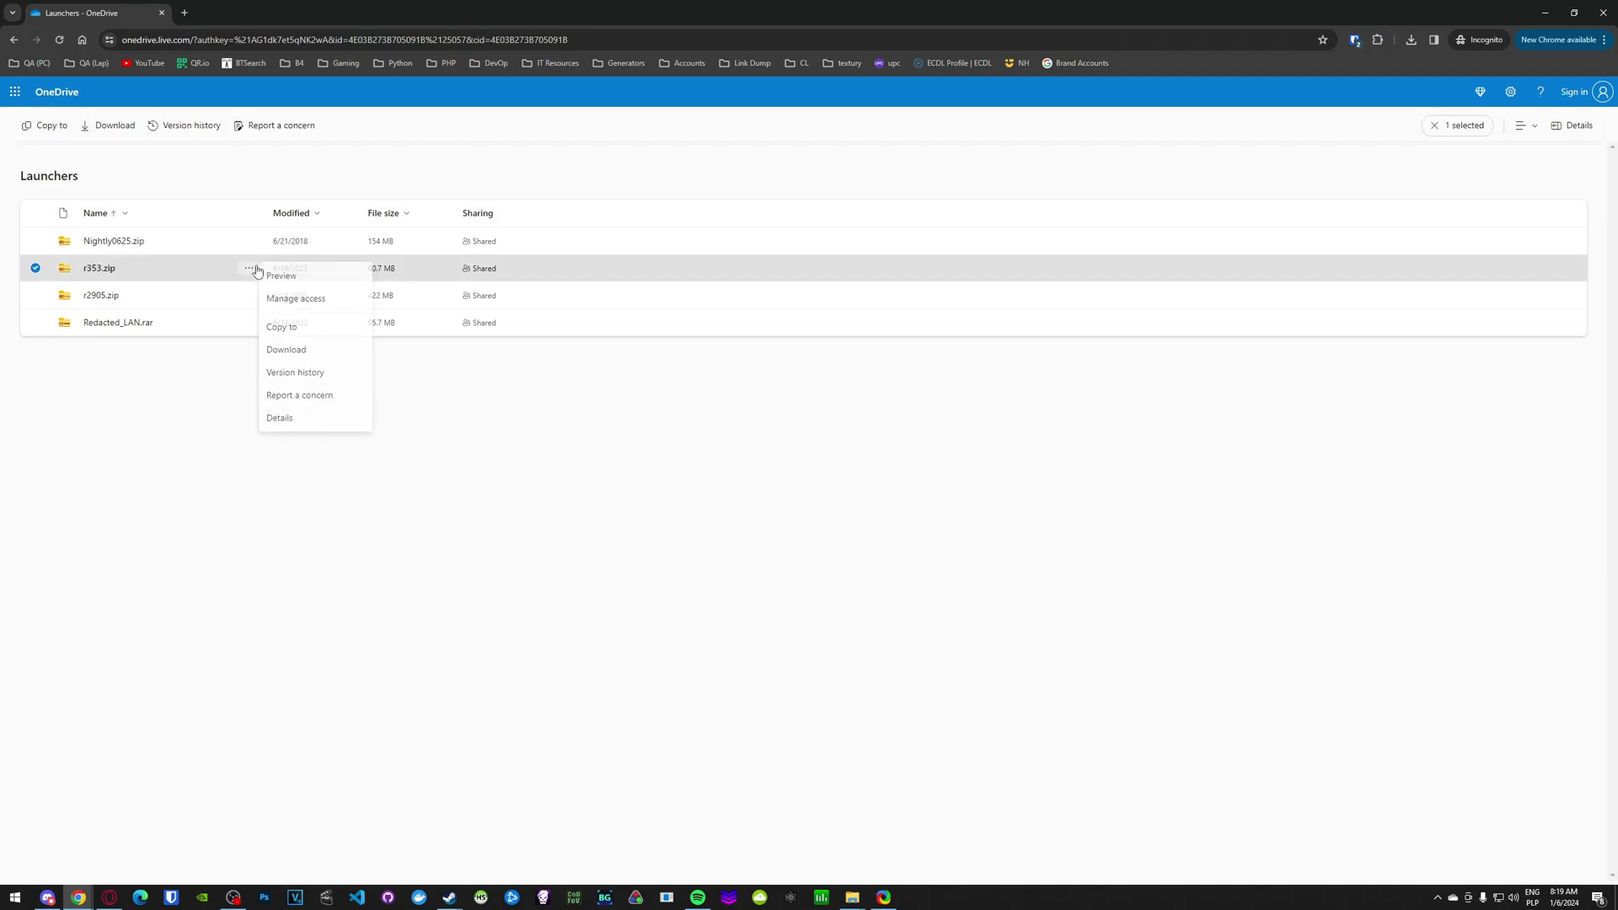
left_click(303, 350)
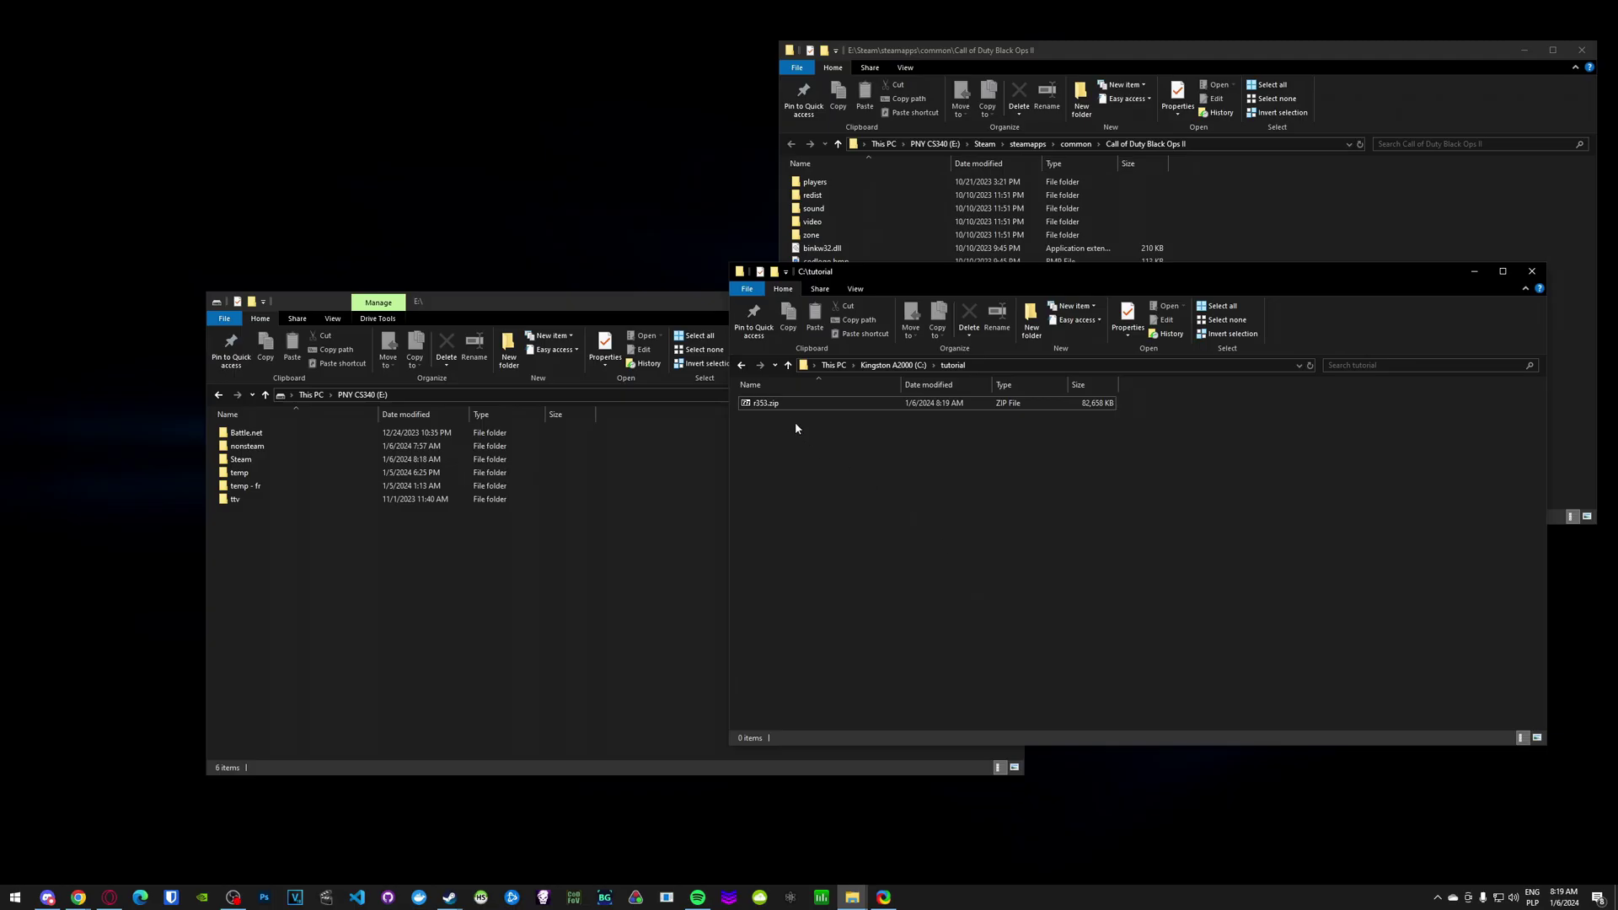
left_click(800, 403)
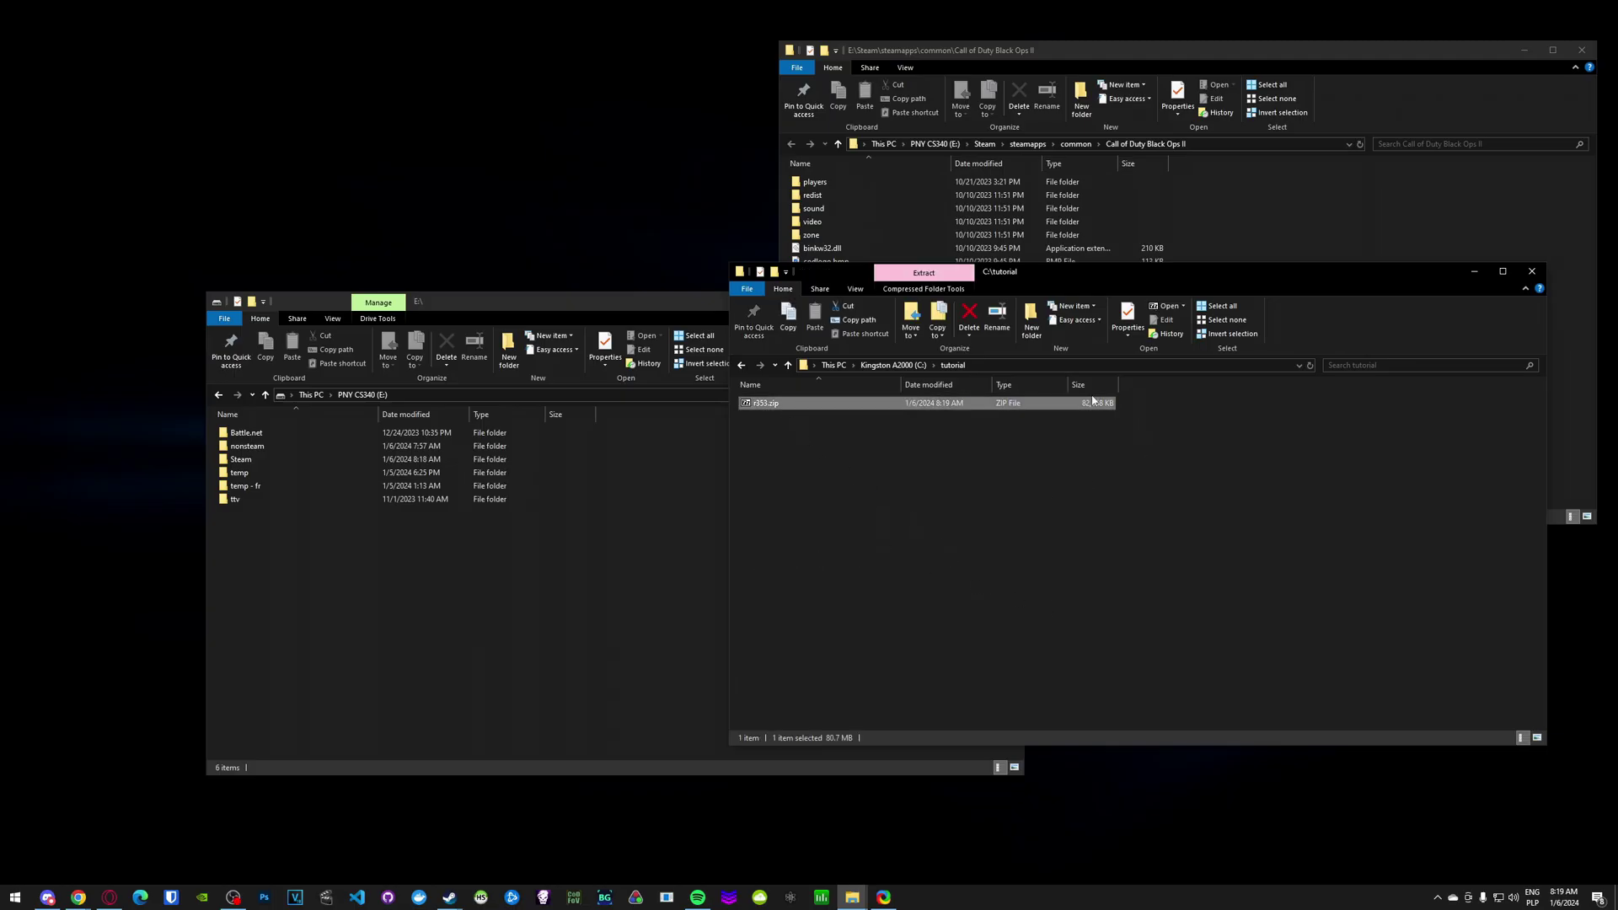
Create a new folder named 'Plutonium R353' on drive E.
left_click(1266, 226)
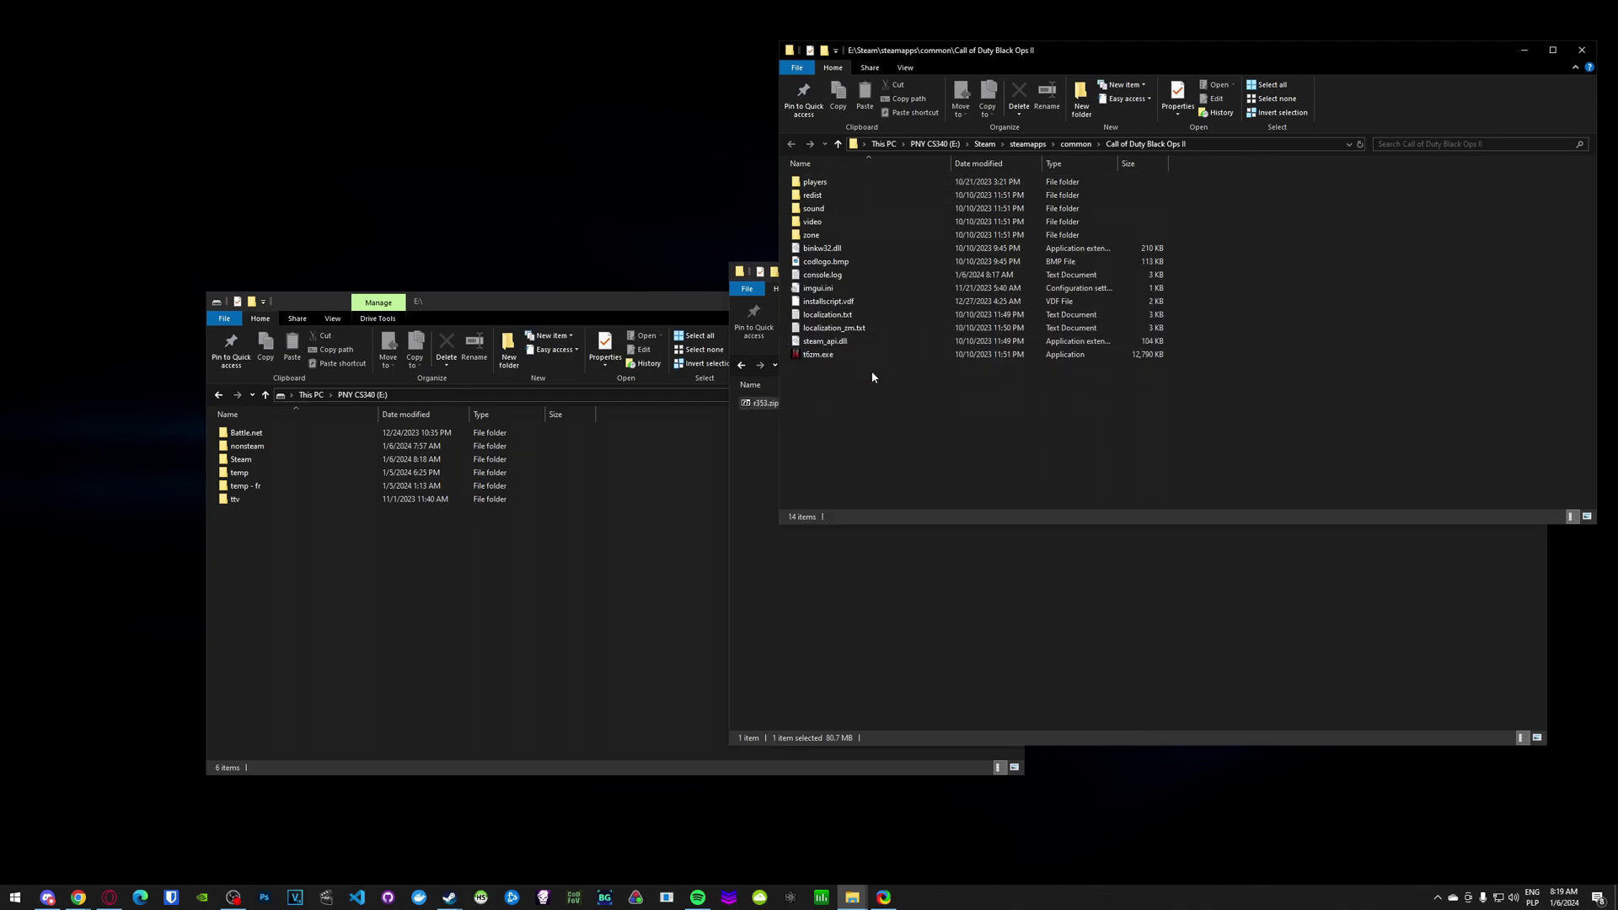
left_click_drag(1040, 473, 889, 177)
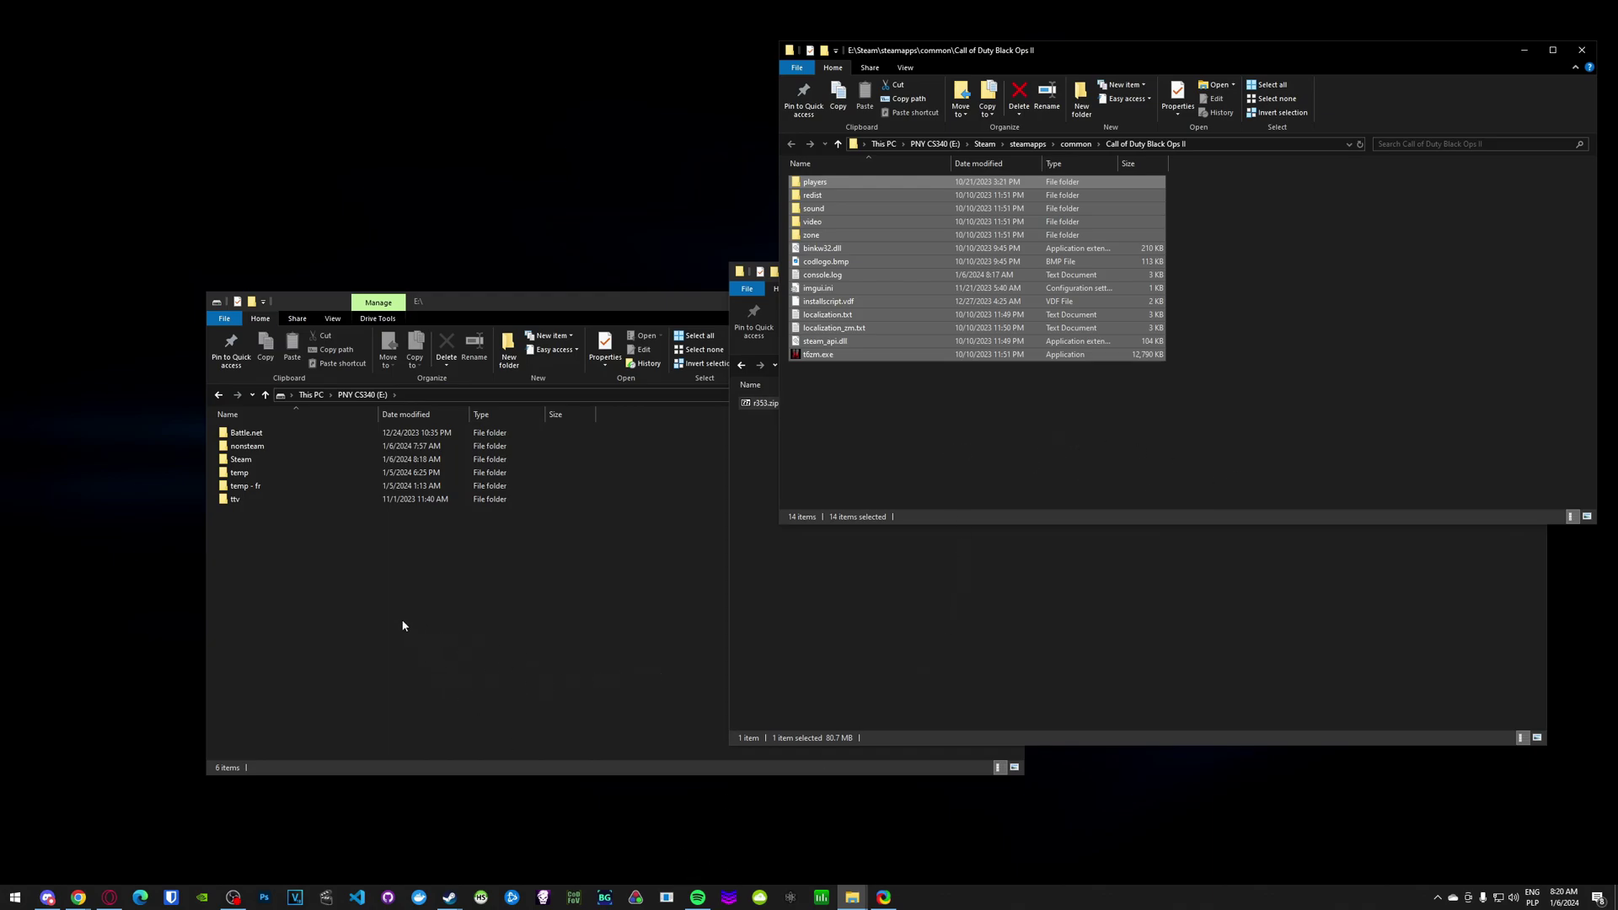
right_click(371, 555)
mouse_move(447, 763)
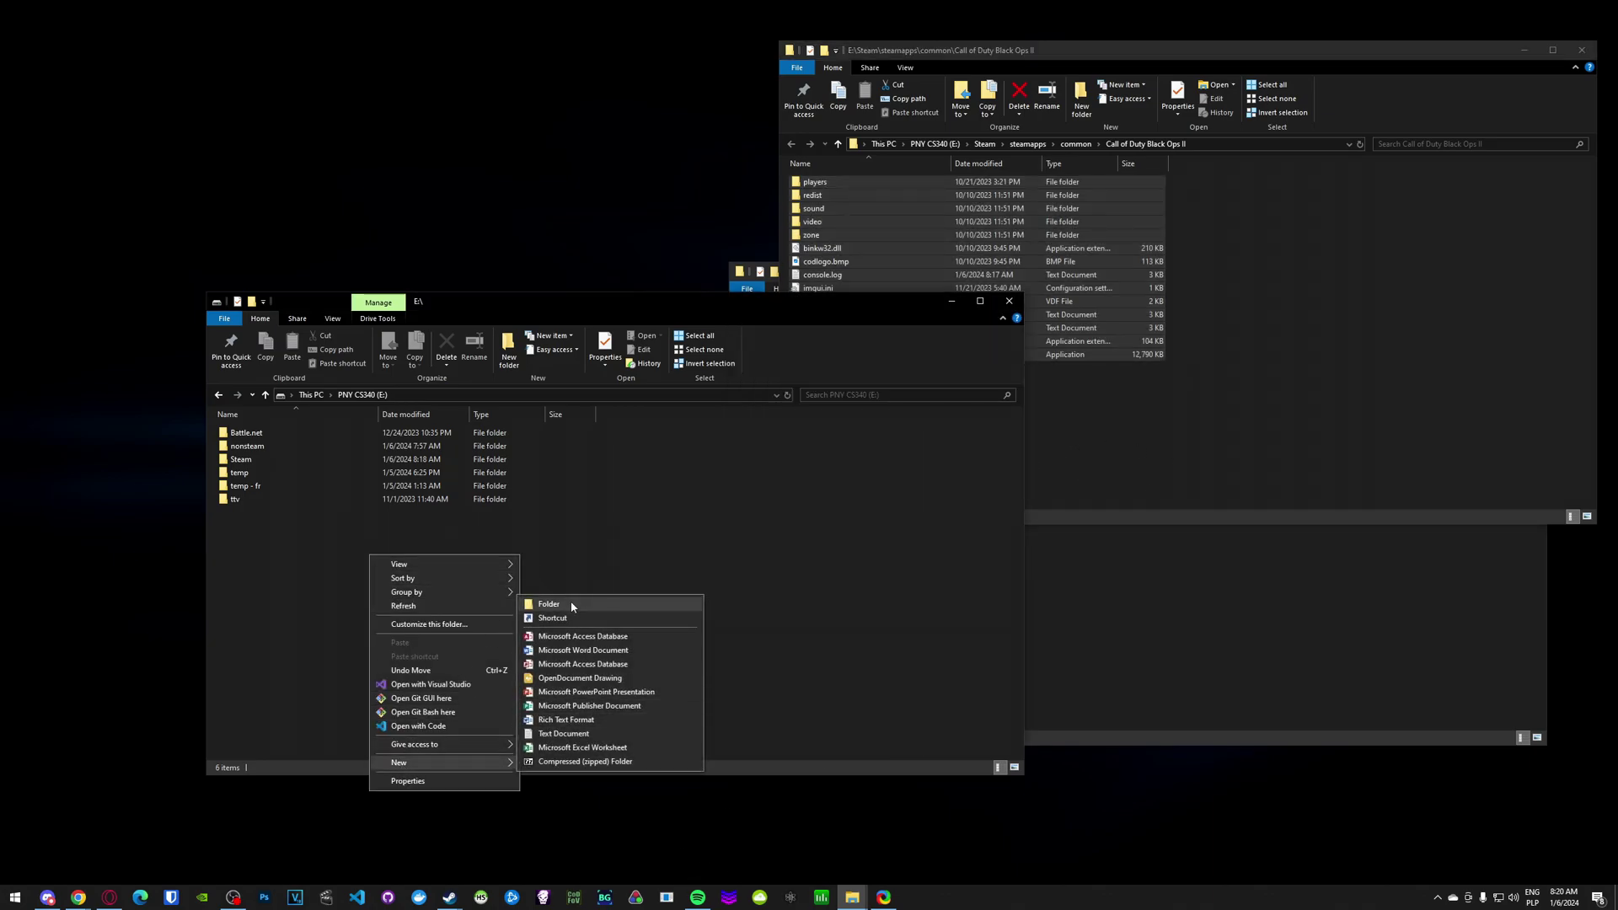
left_click(549, 604)
type("R")
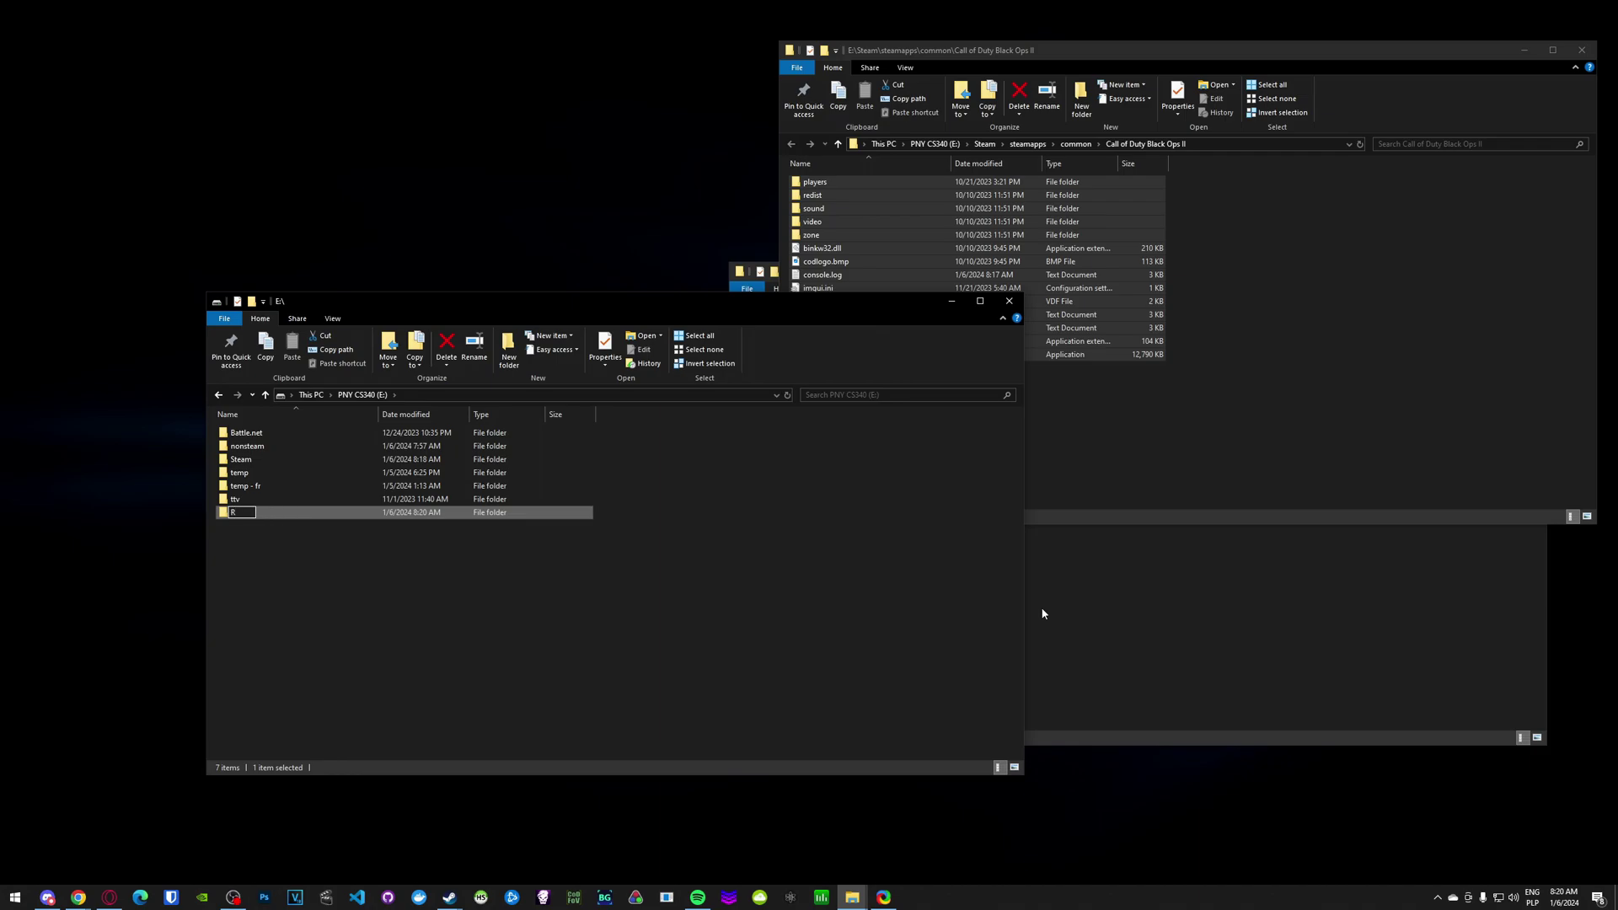
type("353")
key("Home")
type("Plutonium")
key("Return")
key("Return")
Copy all 14 Black Ops II game files into Plutonium R353.
left_click(1271, 390)
key("ctrl+a")
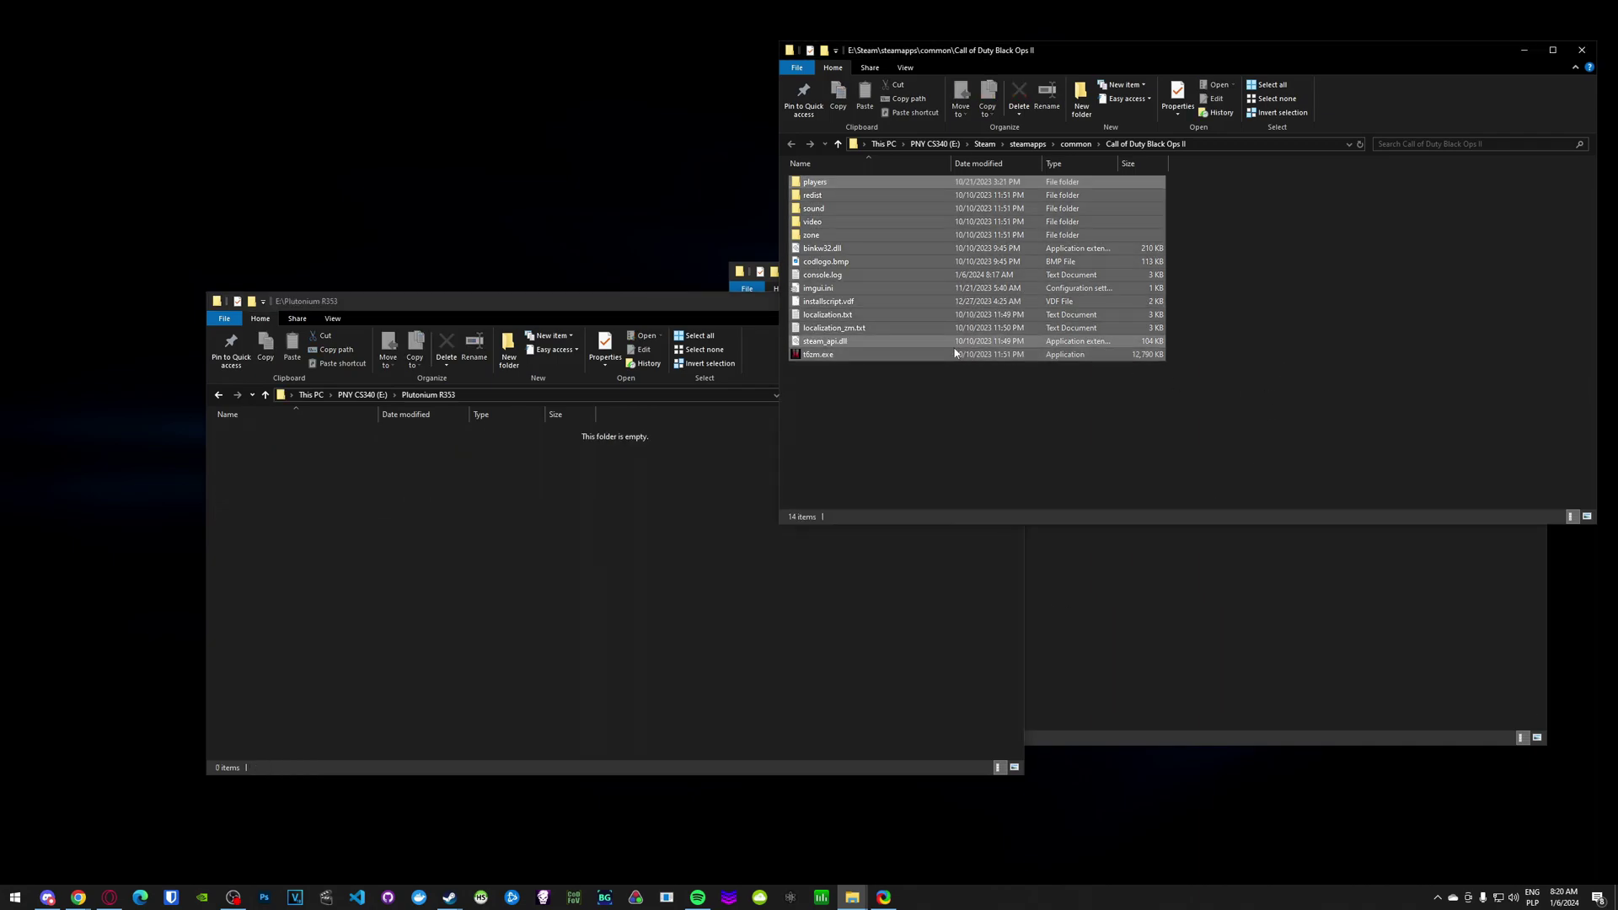
key("ctrl+c")
left_click(519, 552)
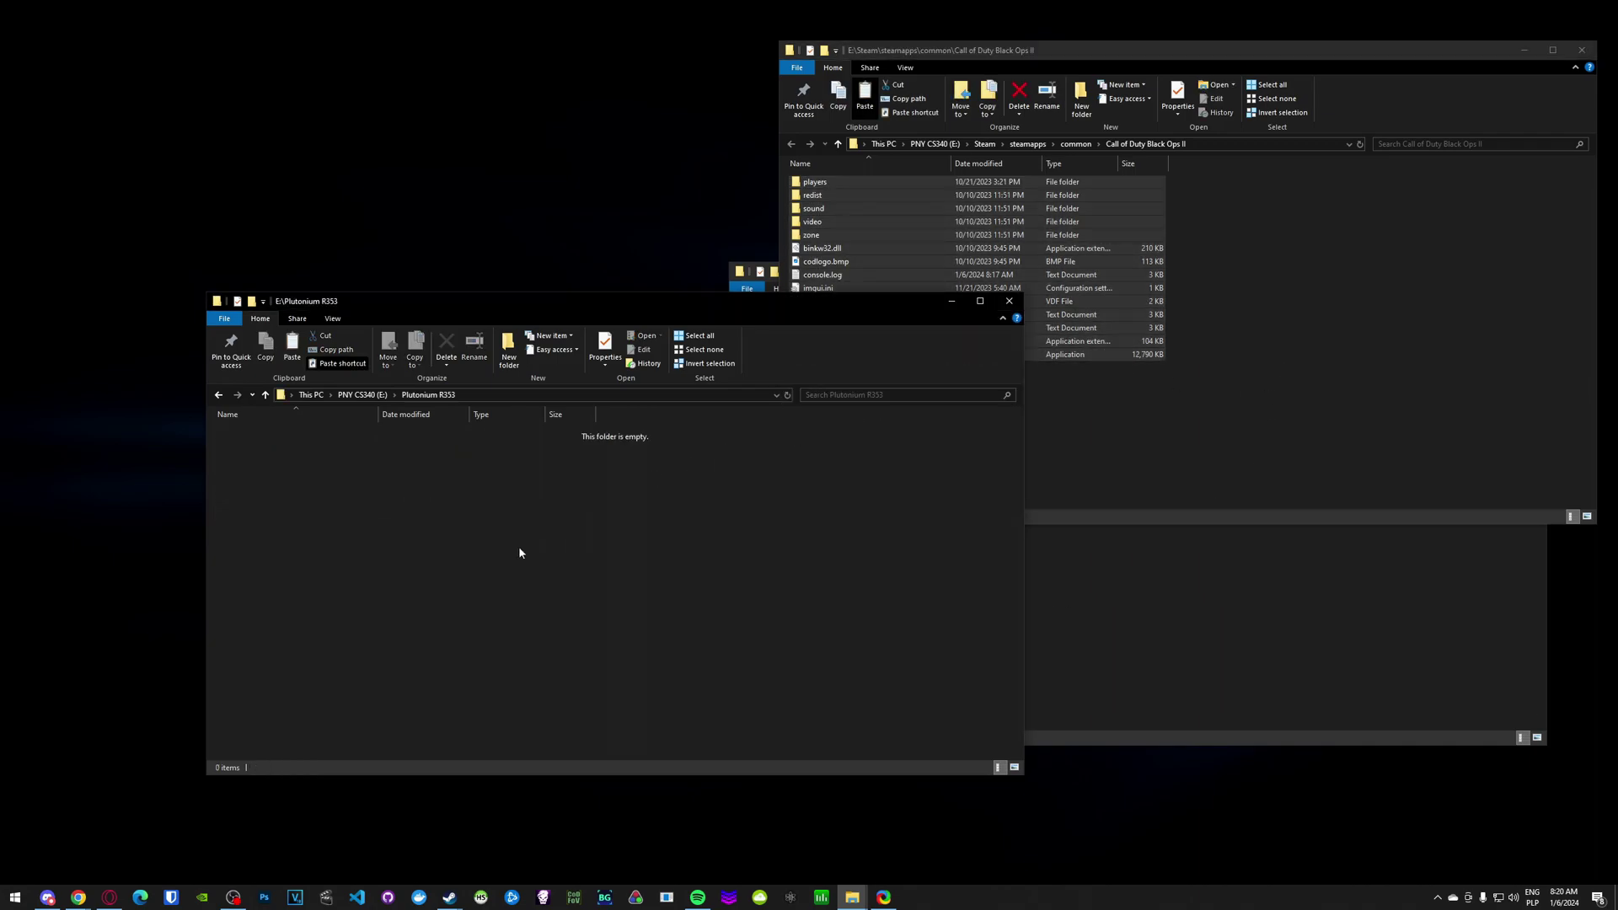
key("ctrl+v")
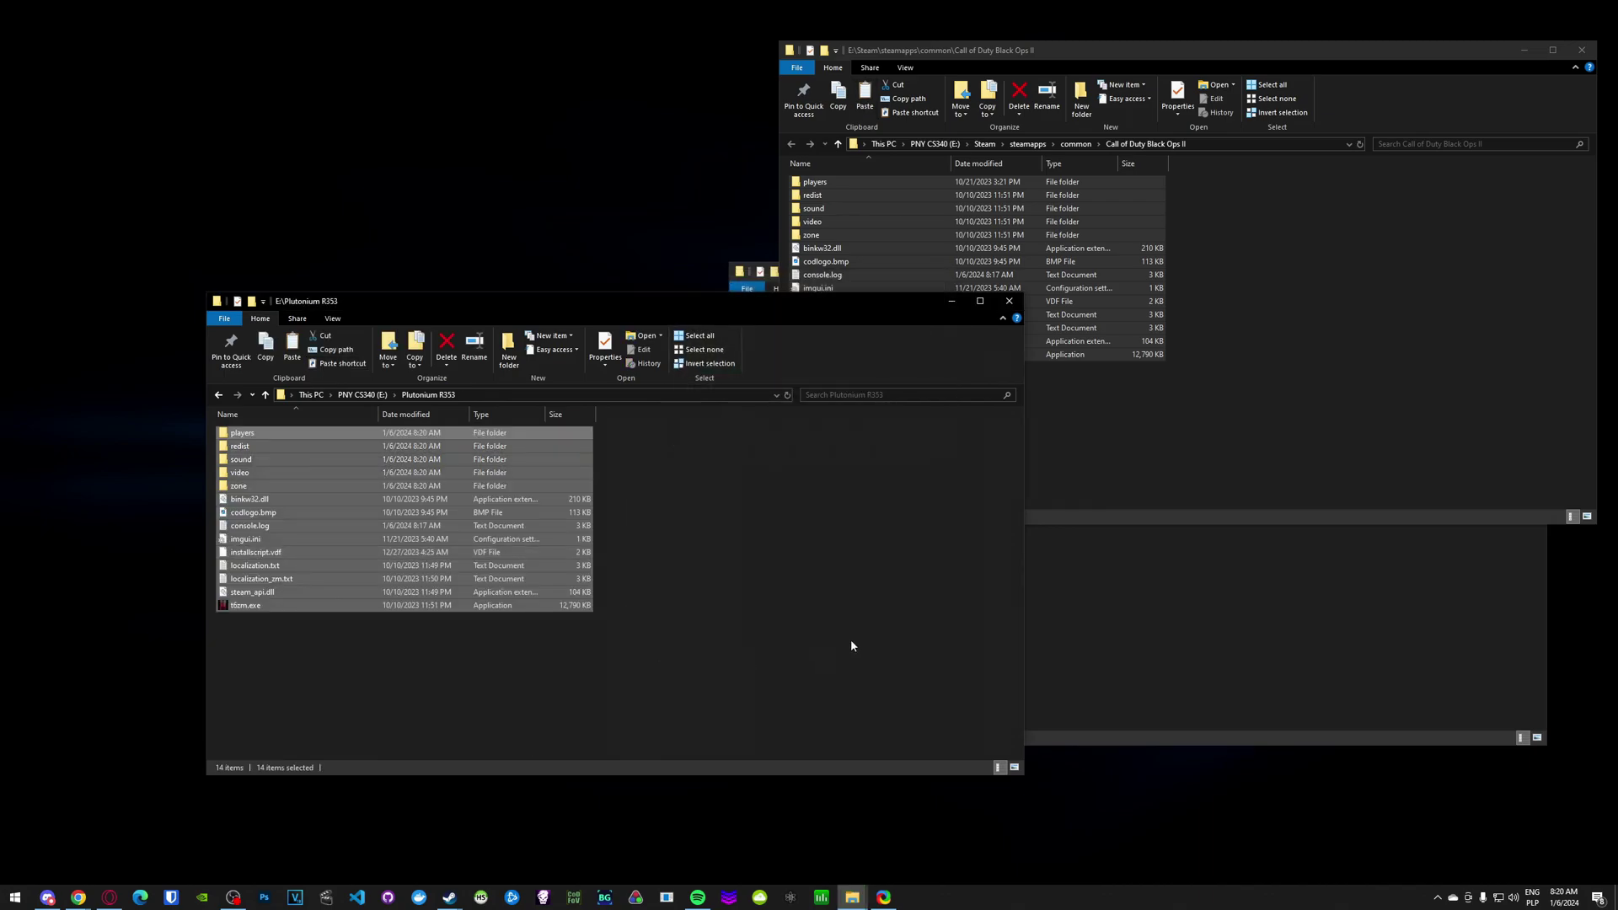
left_click(1041, 547)
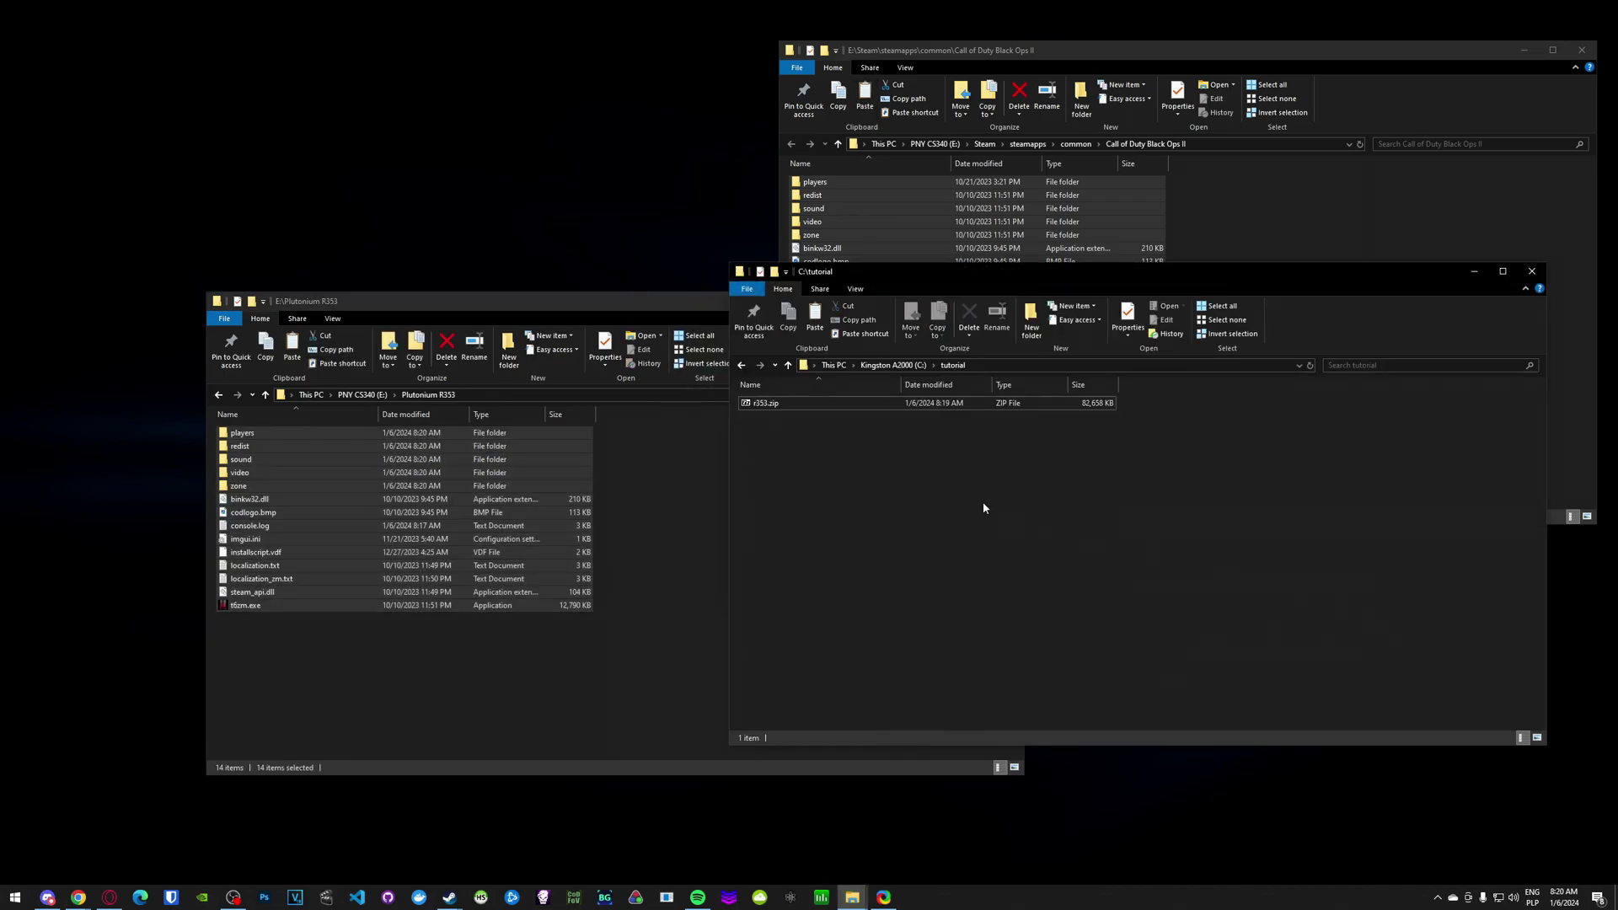
Extract t6r, t6rmp.exe and t6rzm.exe from r353.zip into Plutonium R353.
double_click(765, 406)
key("ctrl+a")
left_click_drag(634, 141, 345, 666)
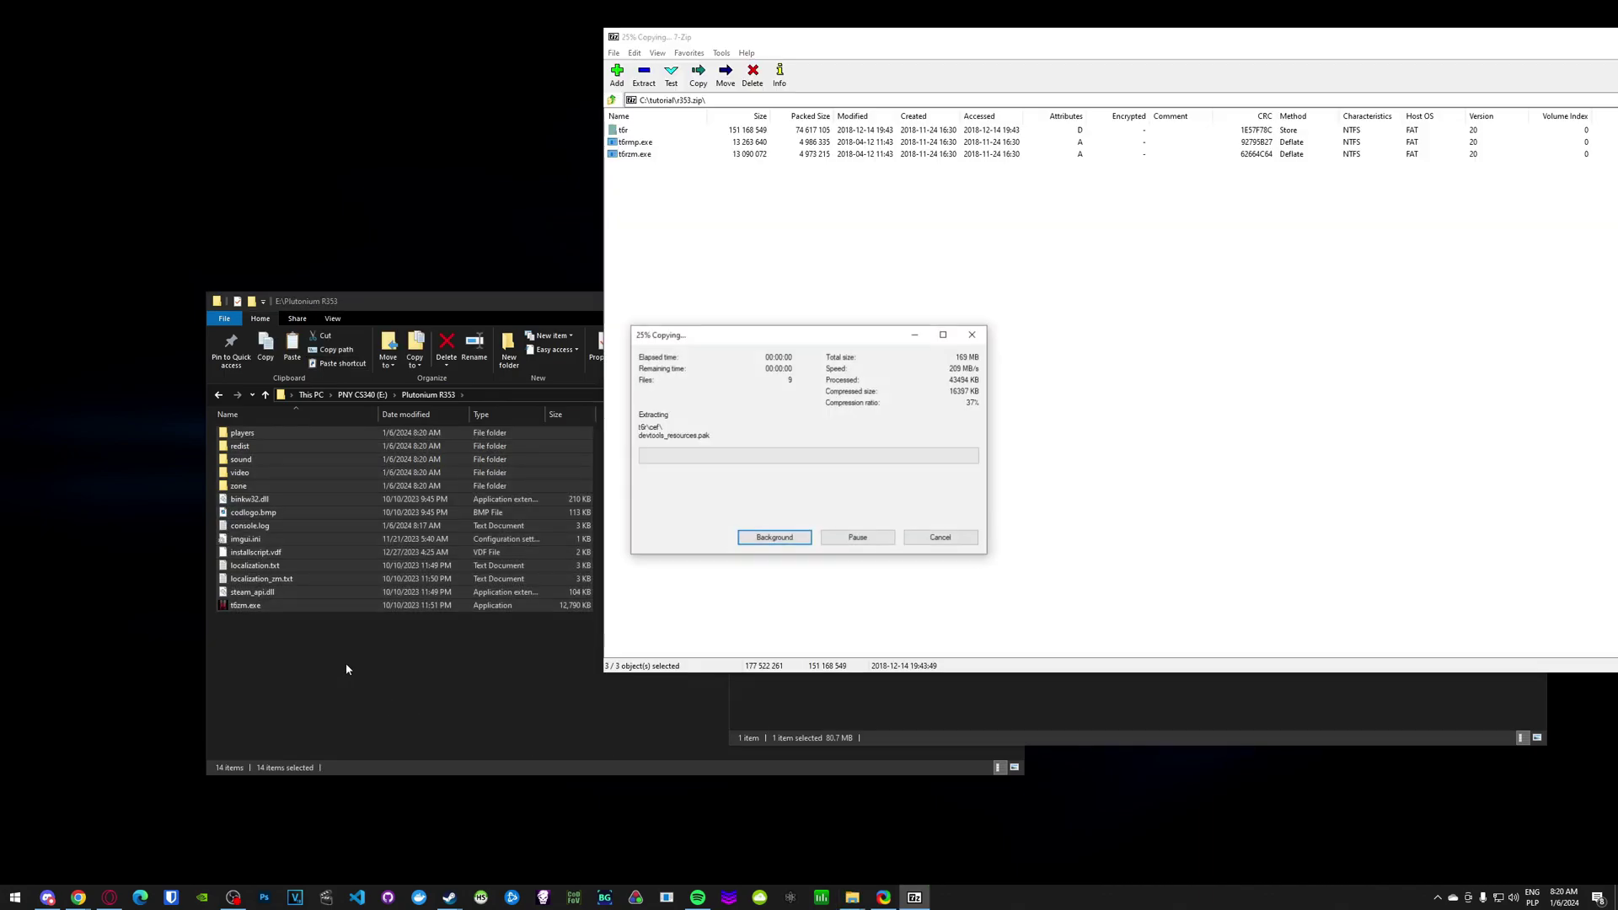
left_click(346, 660)
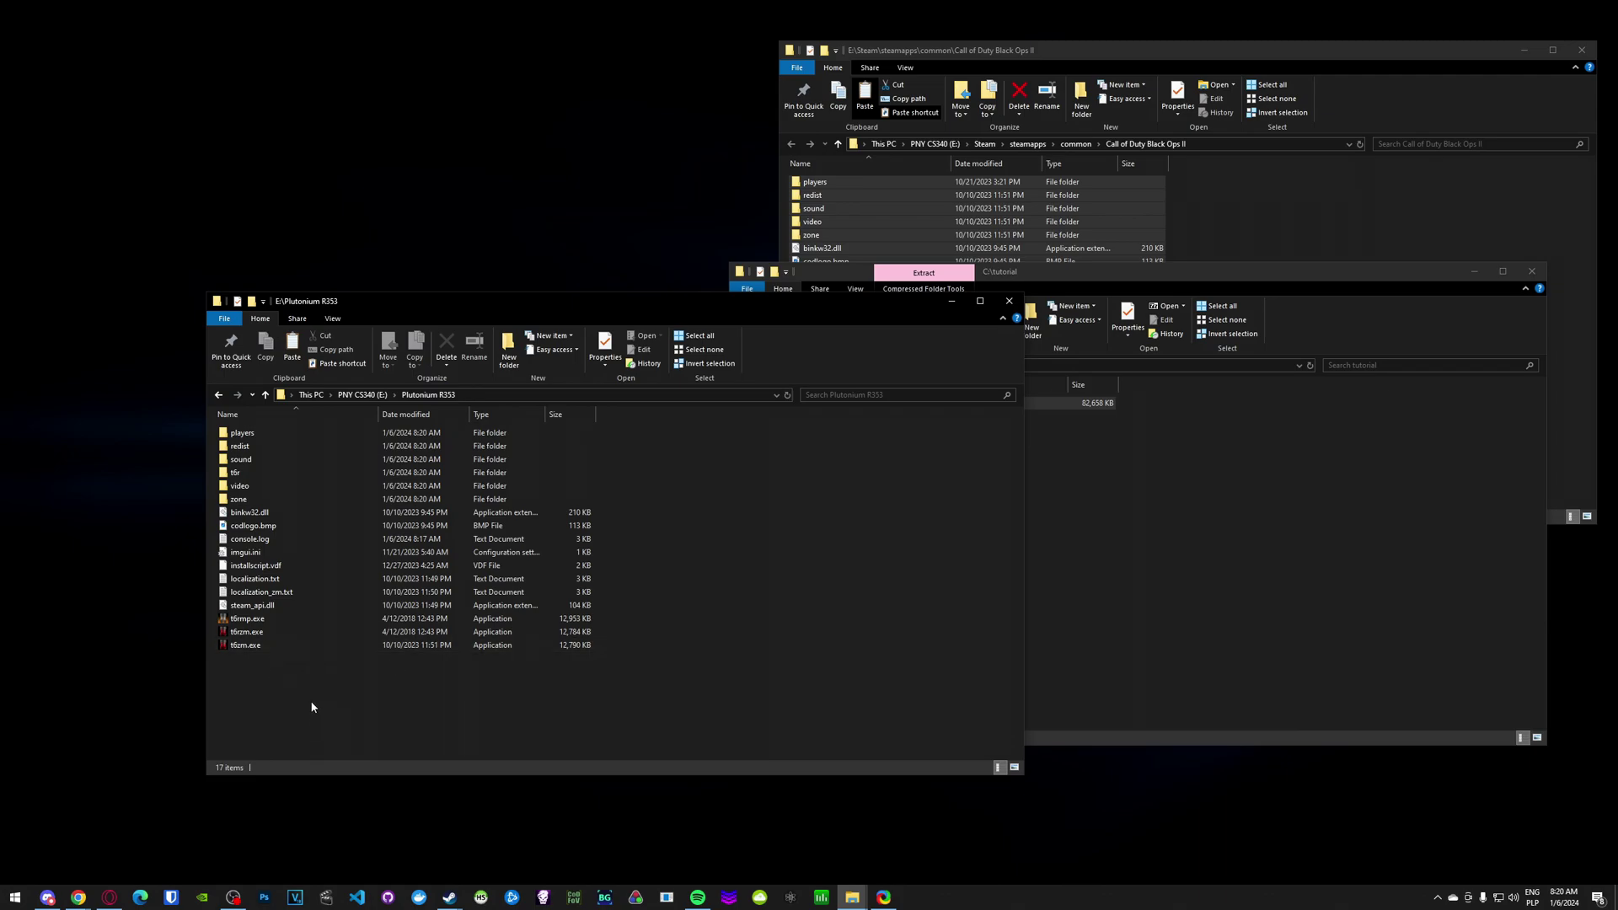
left_click(244, 646)
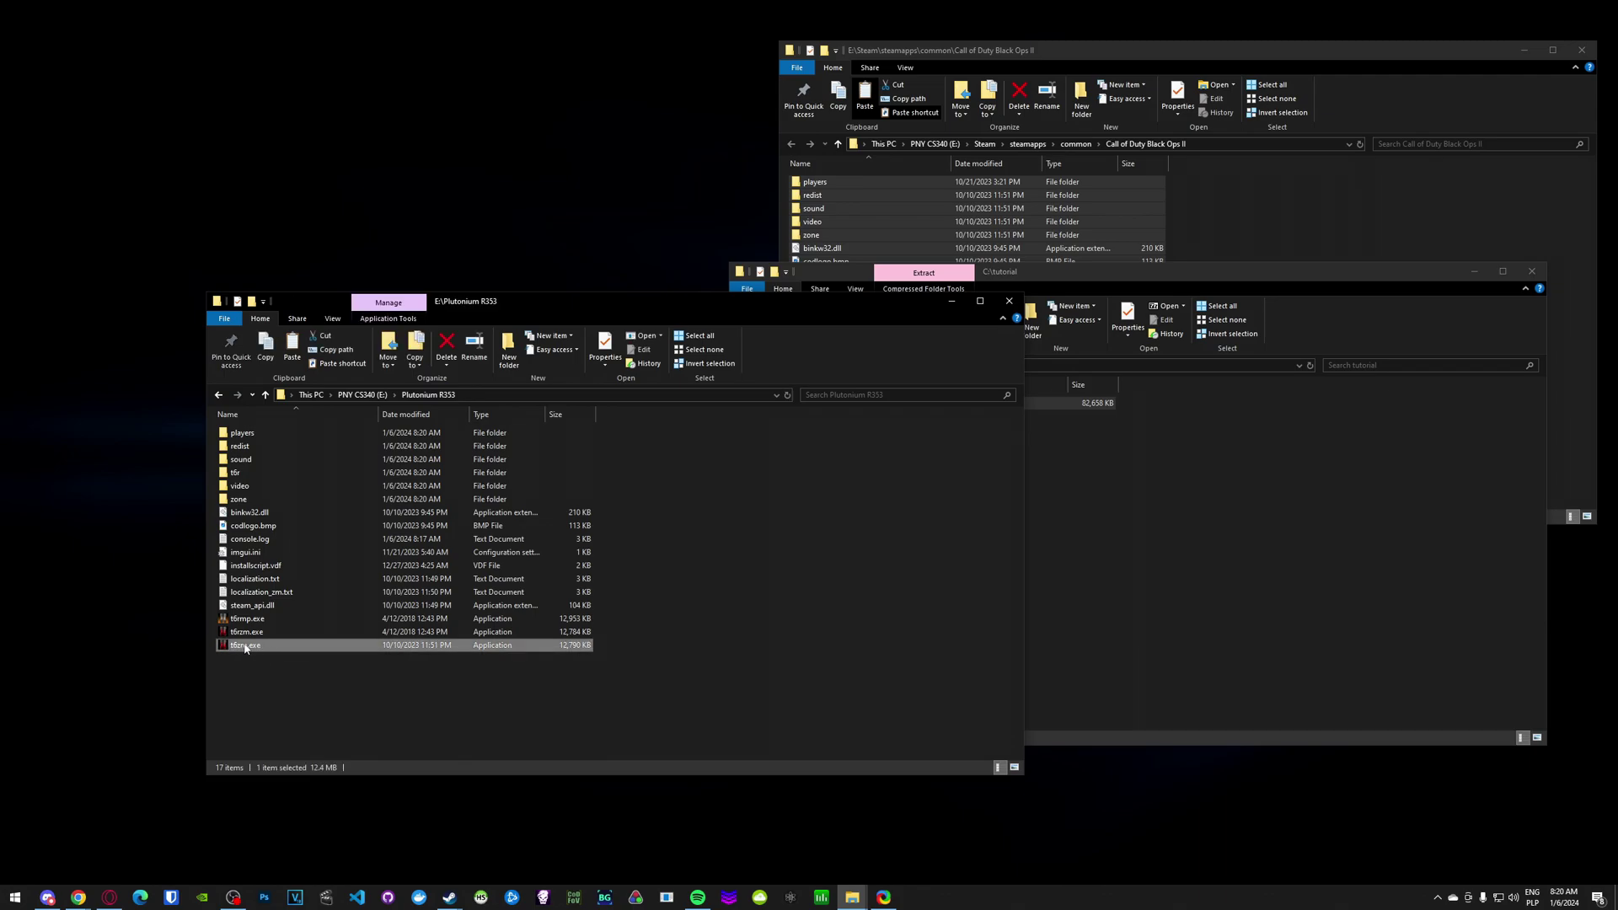
Delete the original t6zm.exe, rename t6rzm.exe to t6zm.exe, and dismiss the Plutonium T6 error.
key("Delete")
key("Return")
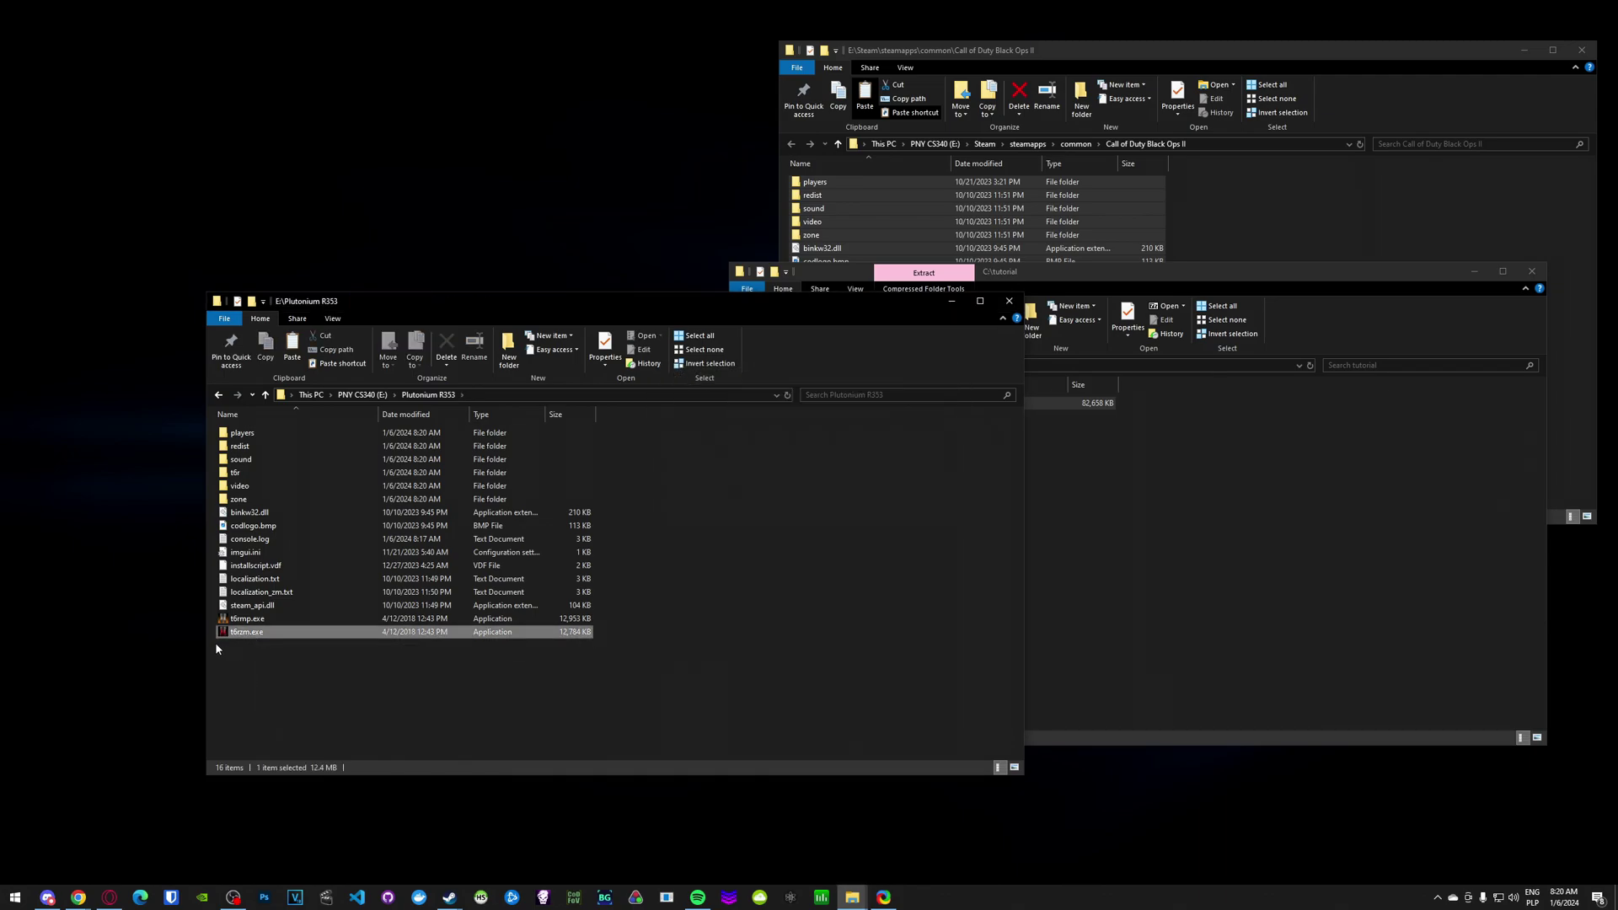
left_click(242, 634)
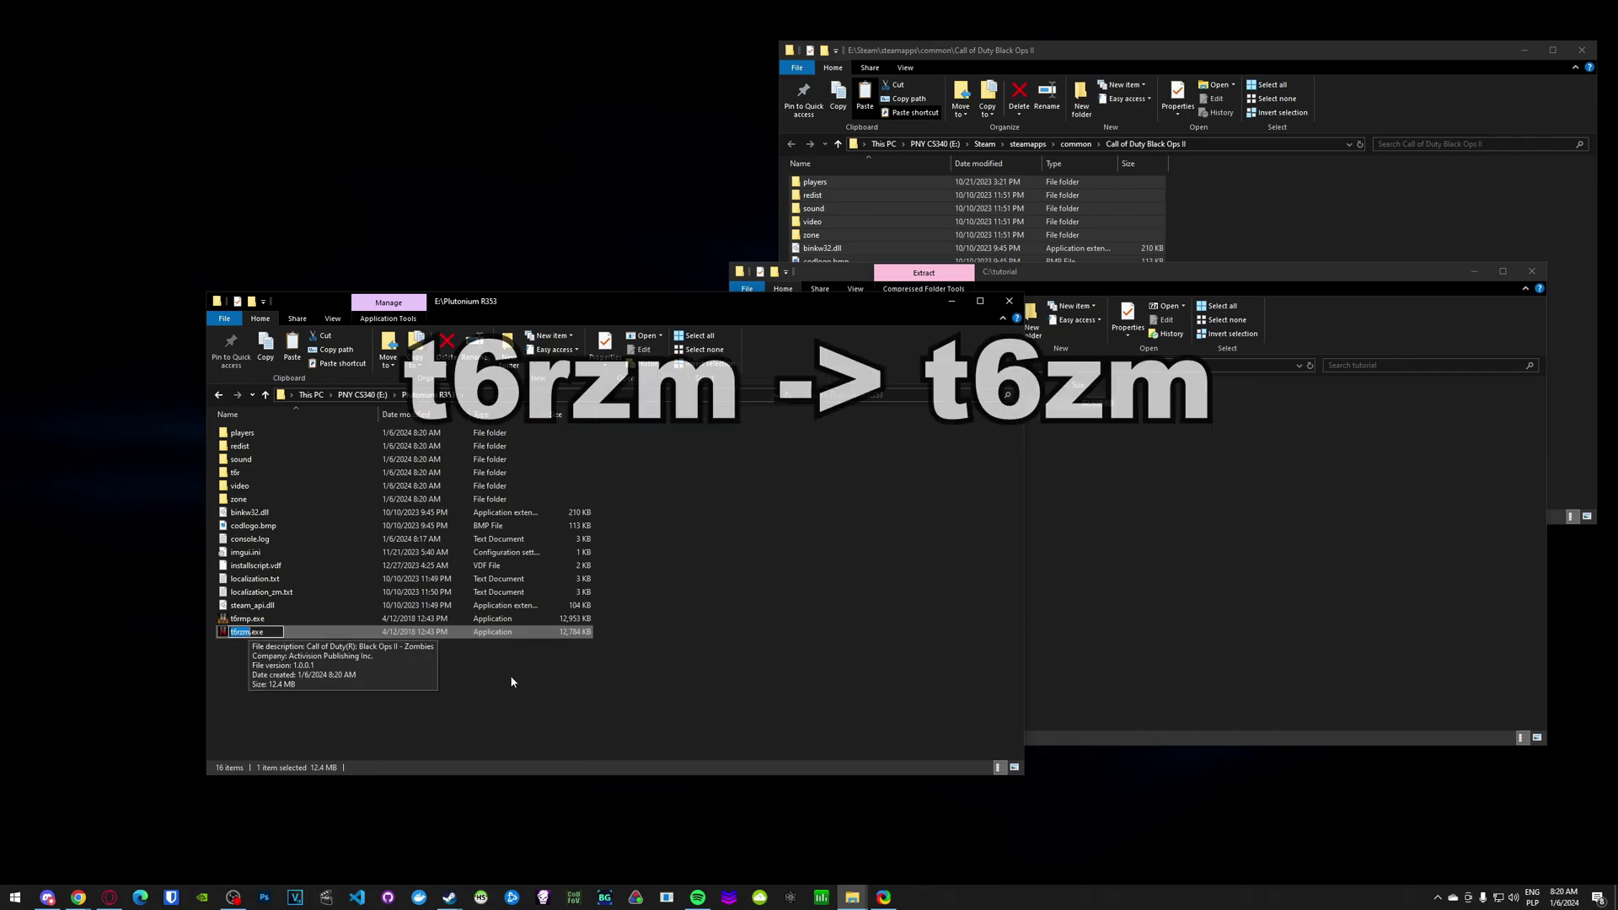
key("Left")
key("Right")
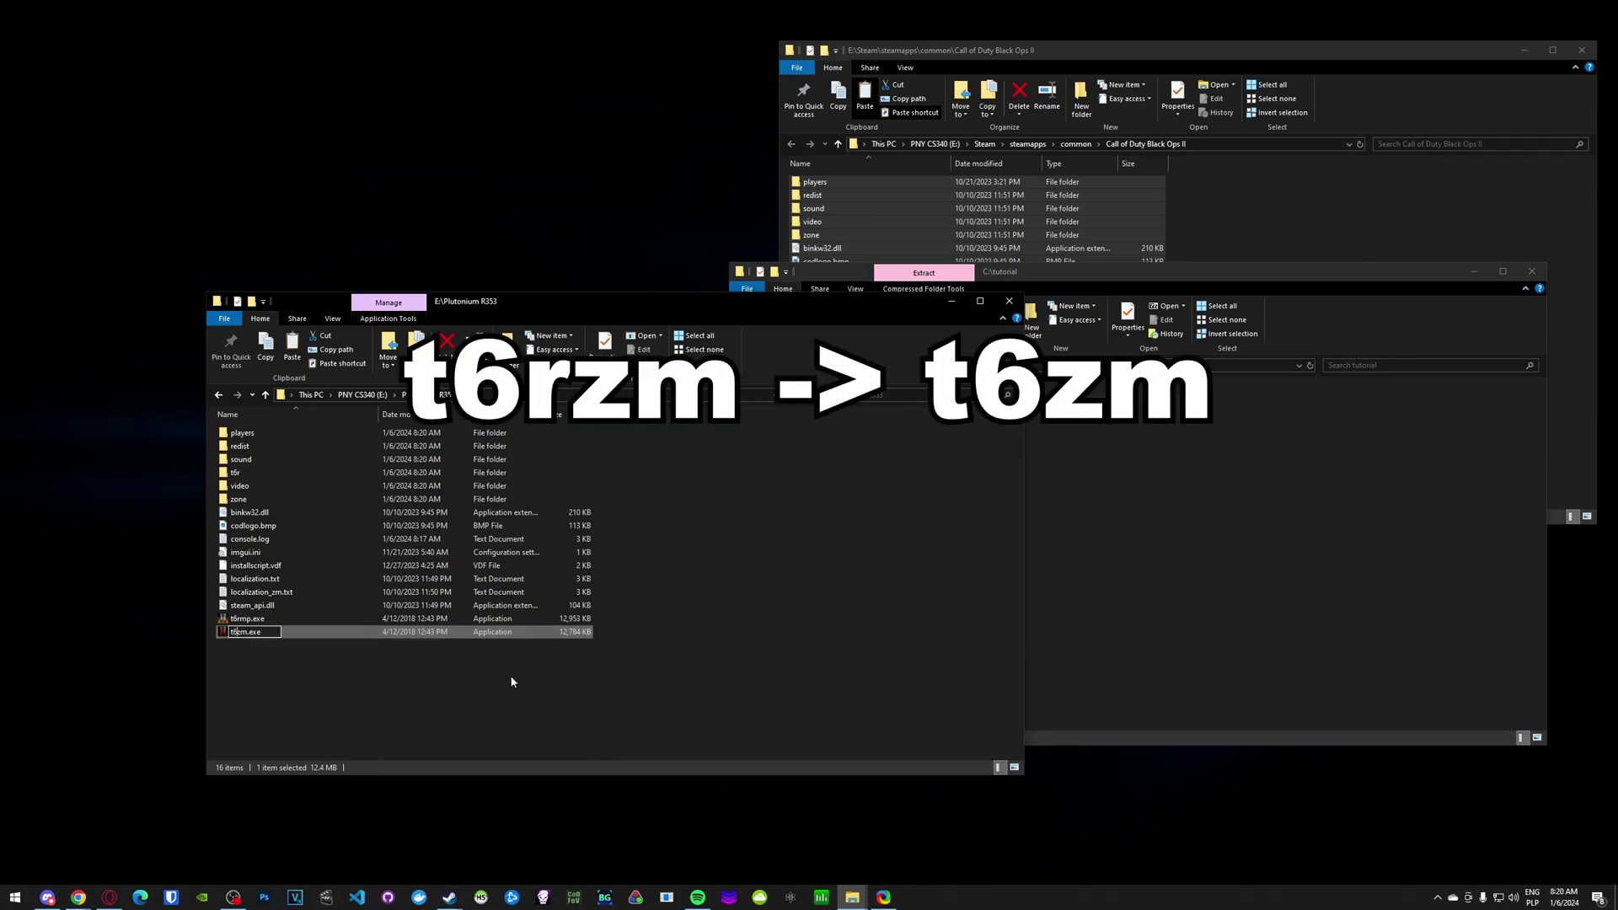
key("Return")
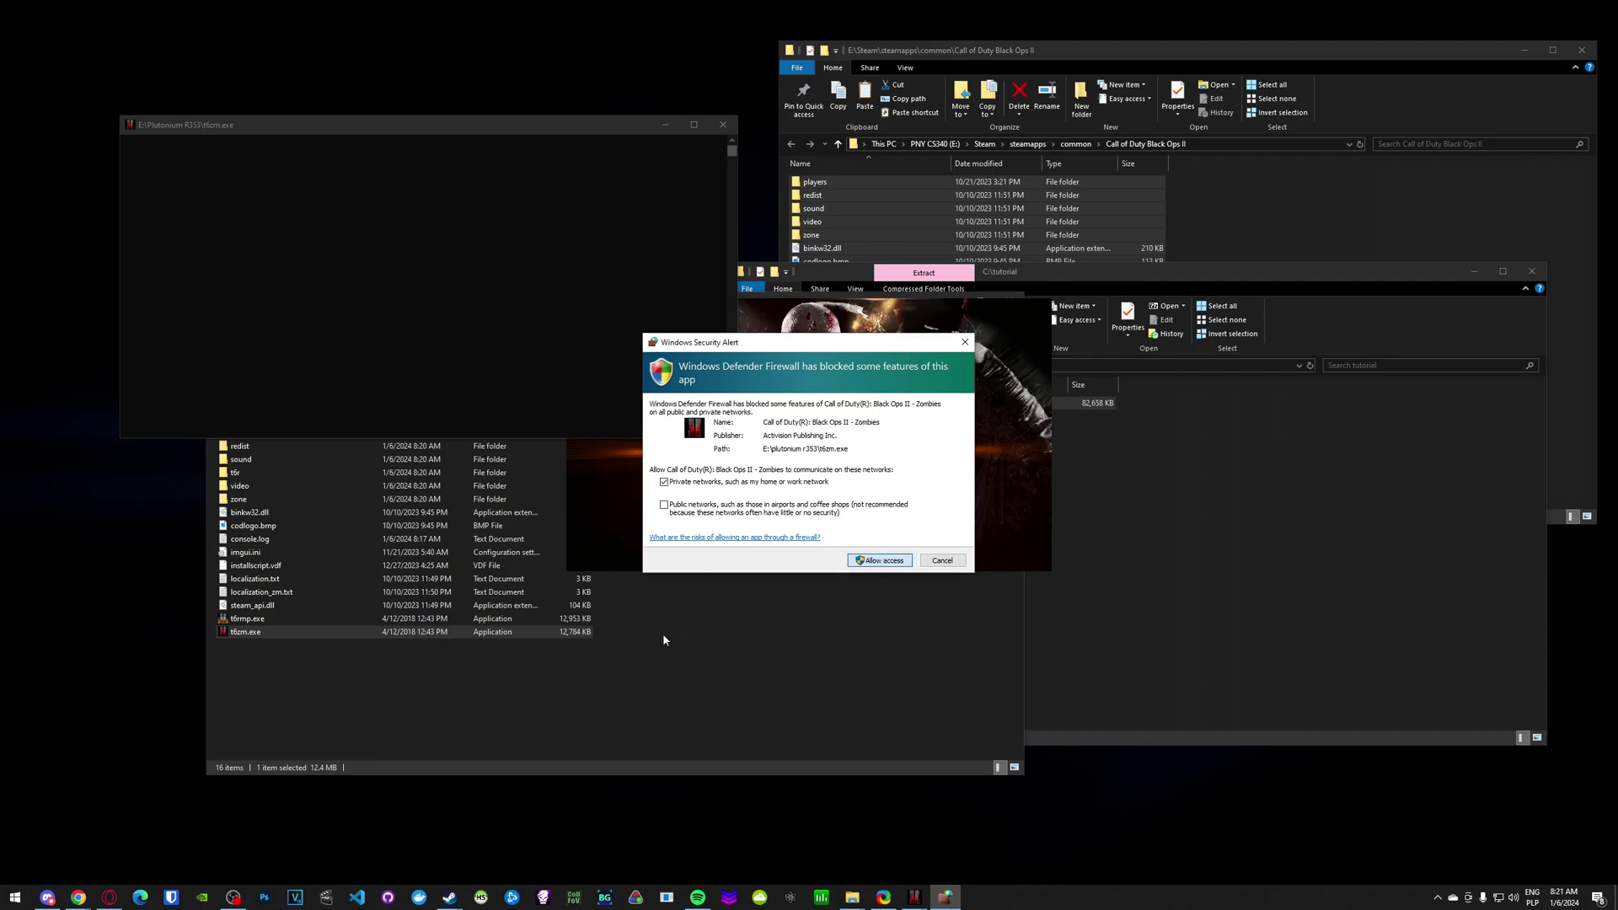
left_click(860, 490)
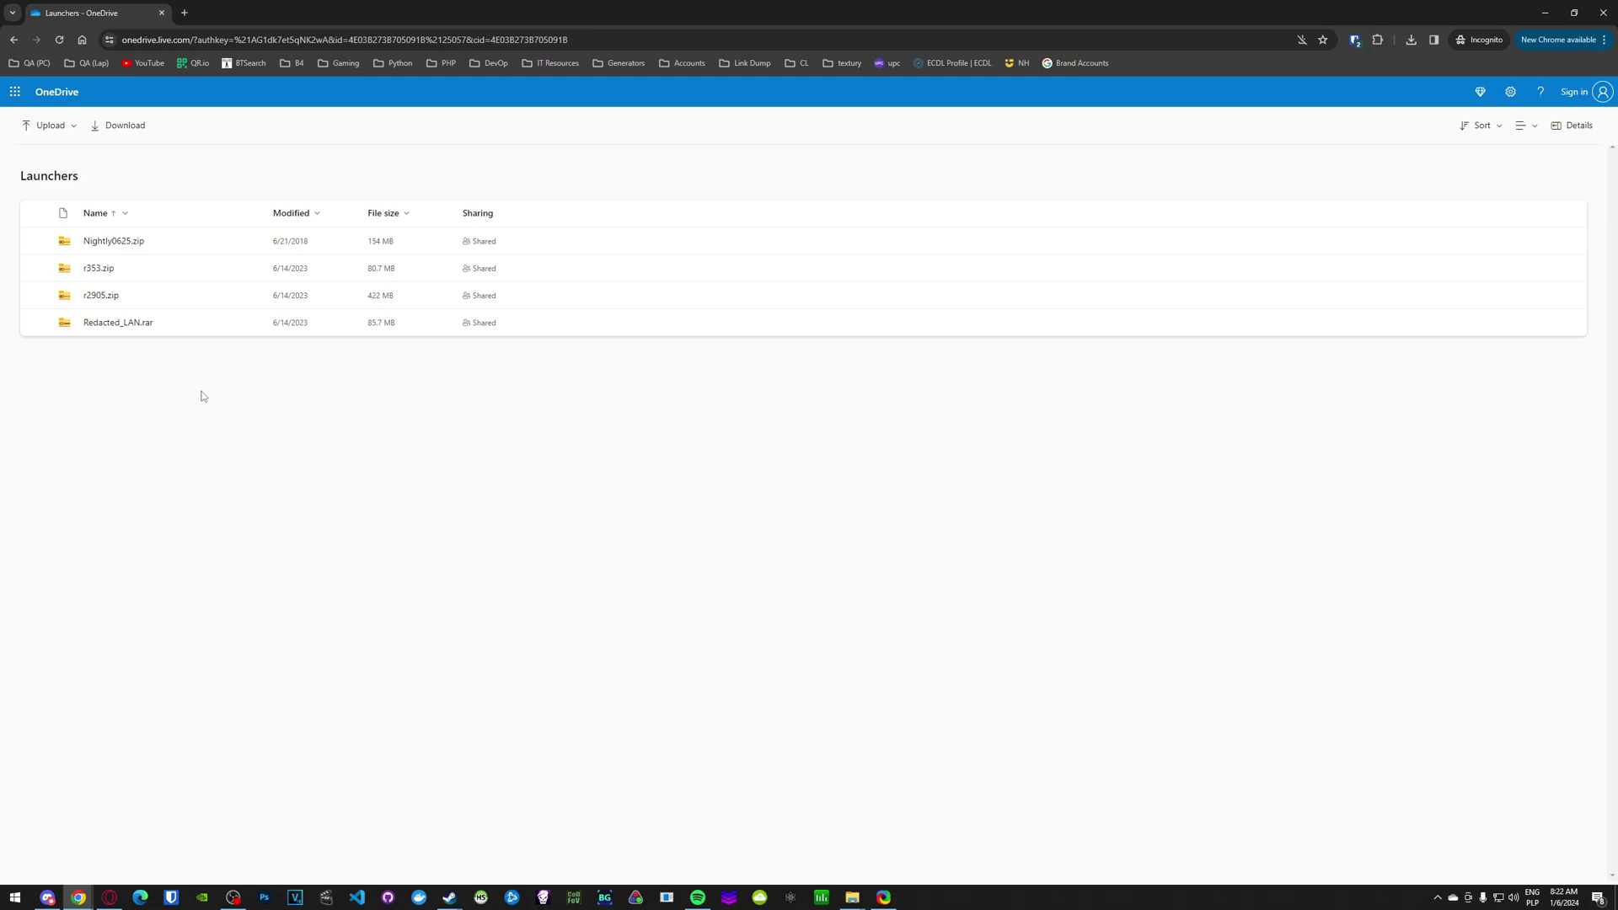
Download Redacted_LAN.rar from the OneDrive Launchers folder.
left_click(250, 324)
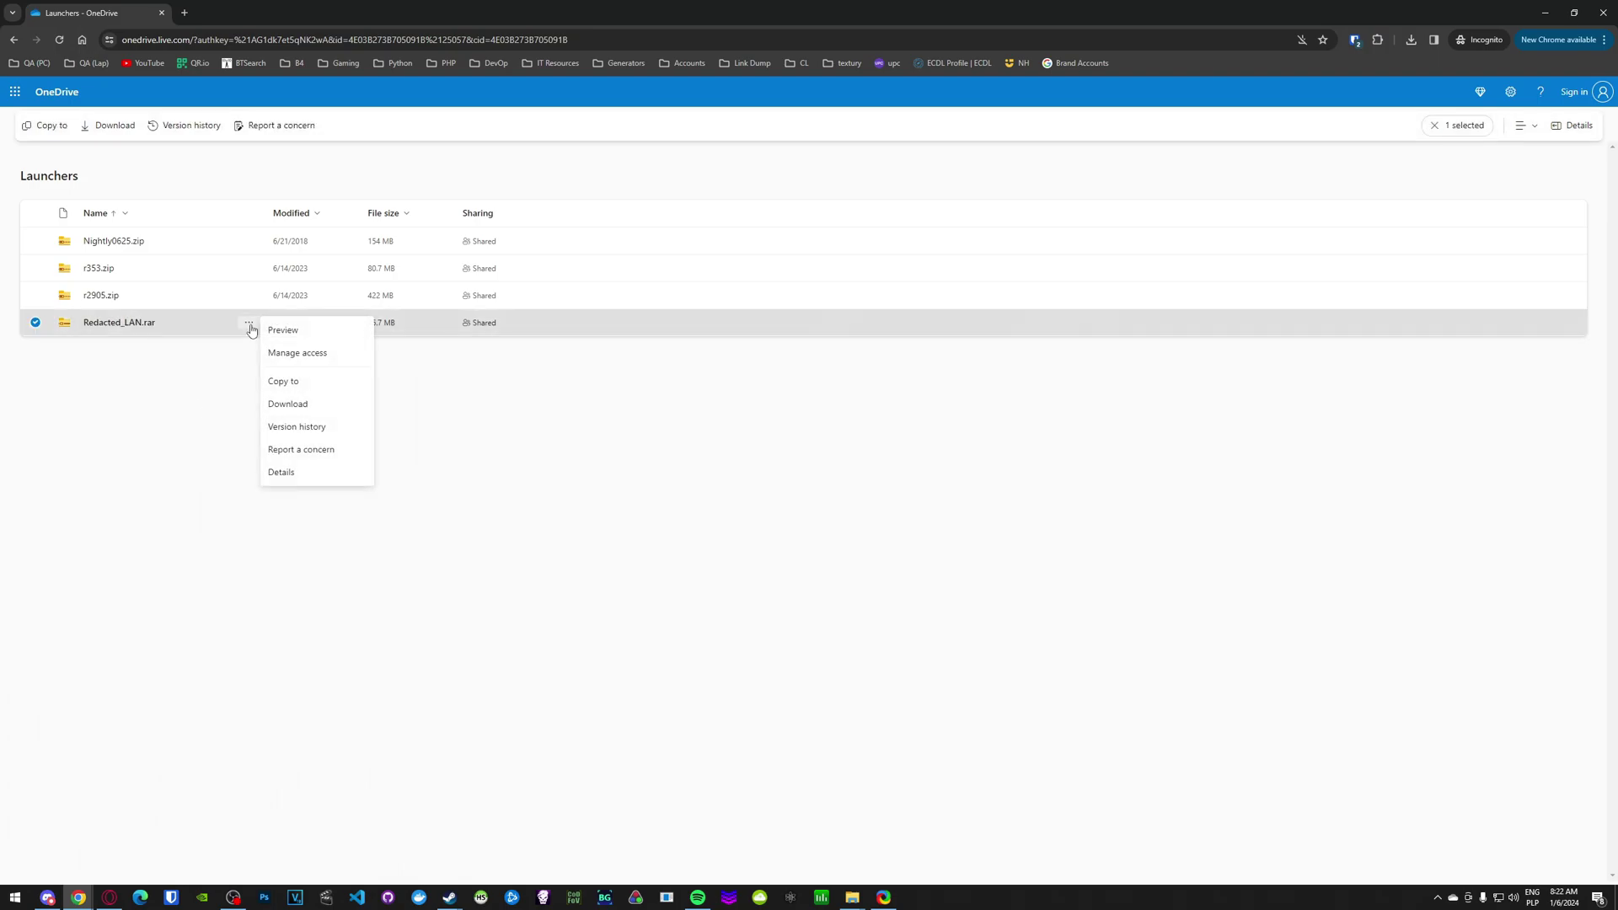
left_click(321, 406)
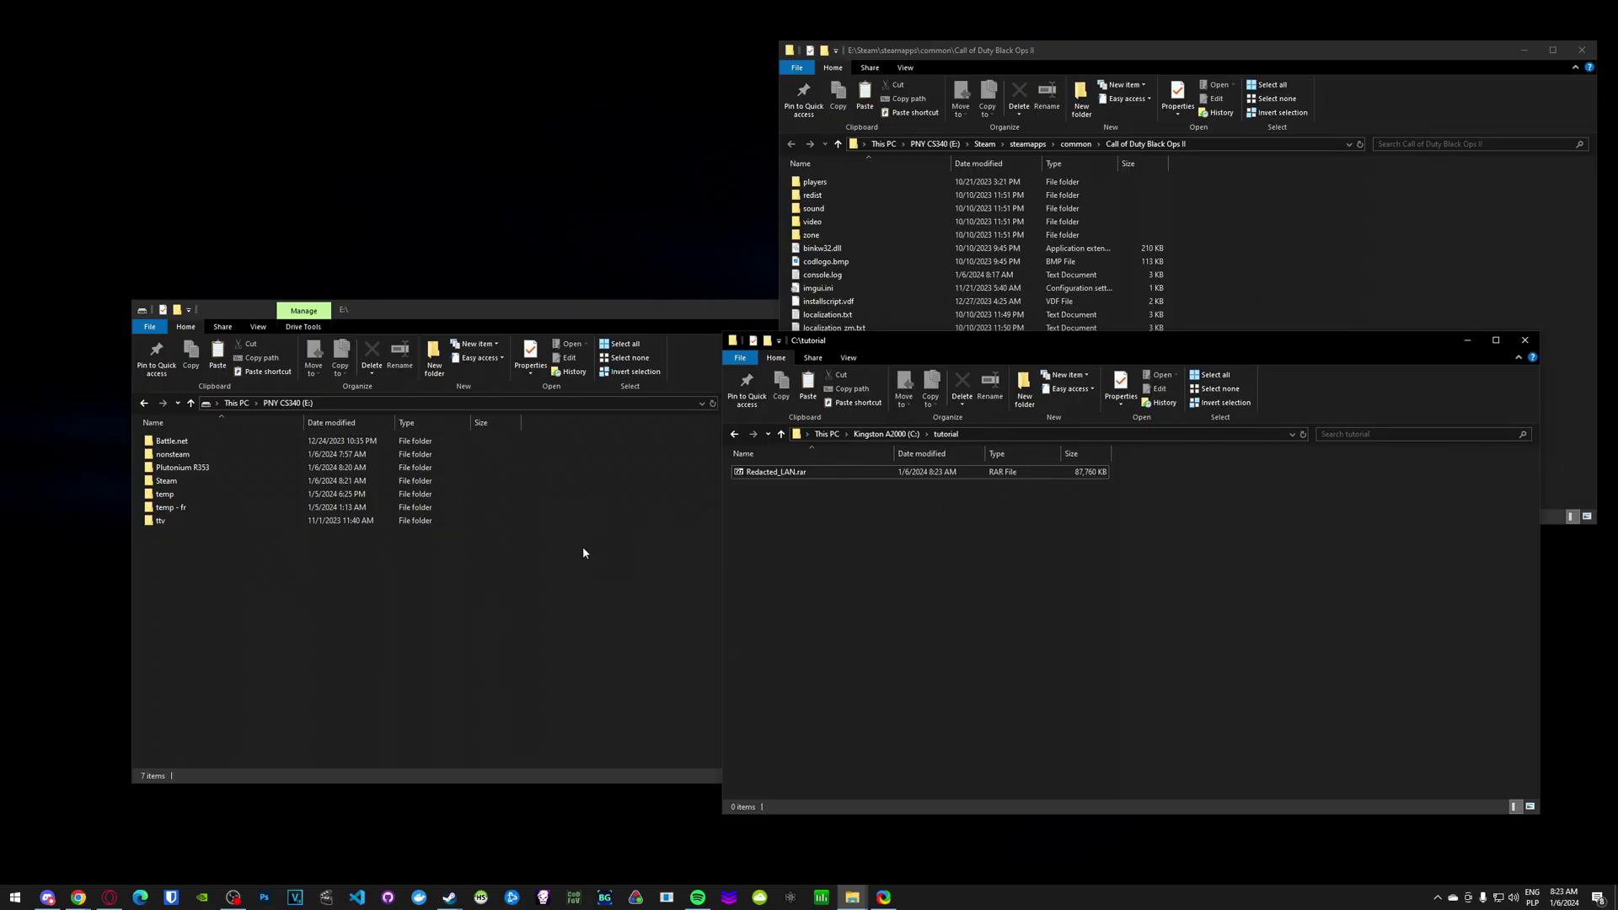
Create a new folder named 'Redacted LAN' on drive E and open it.
right_click(281, 621)
mouse_move(346, 829)
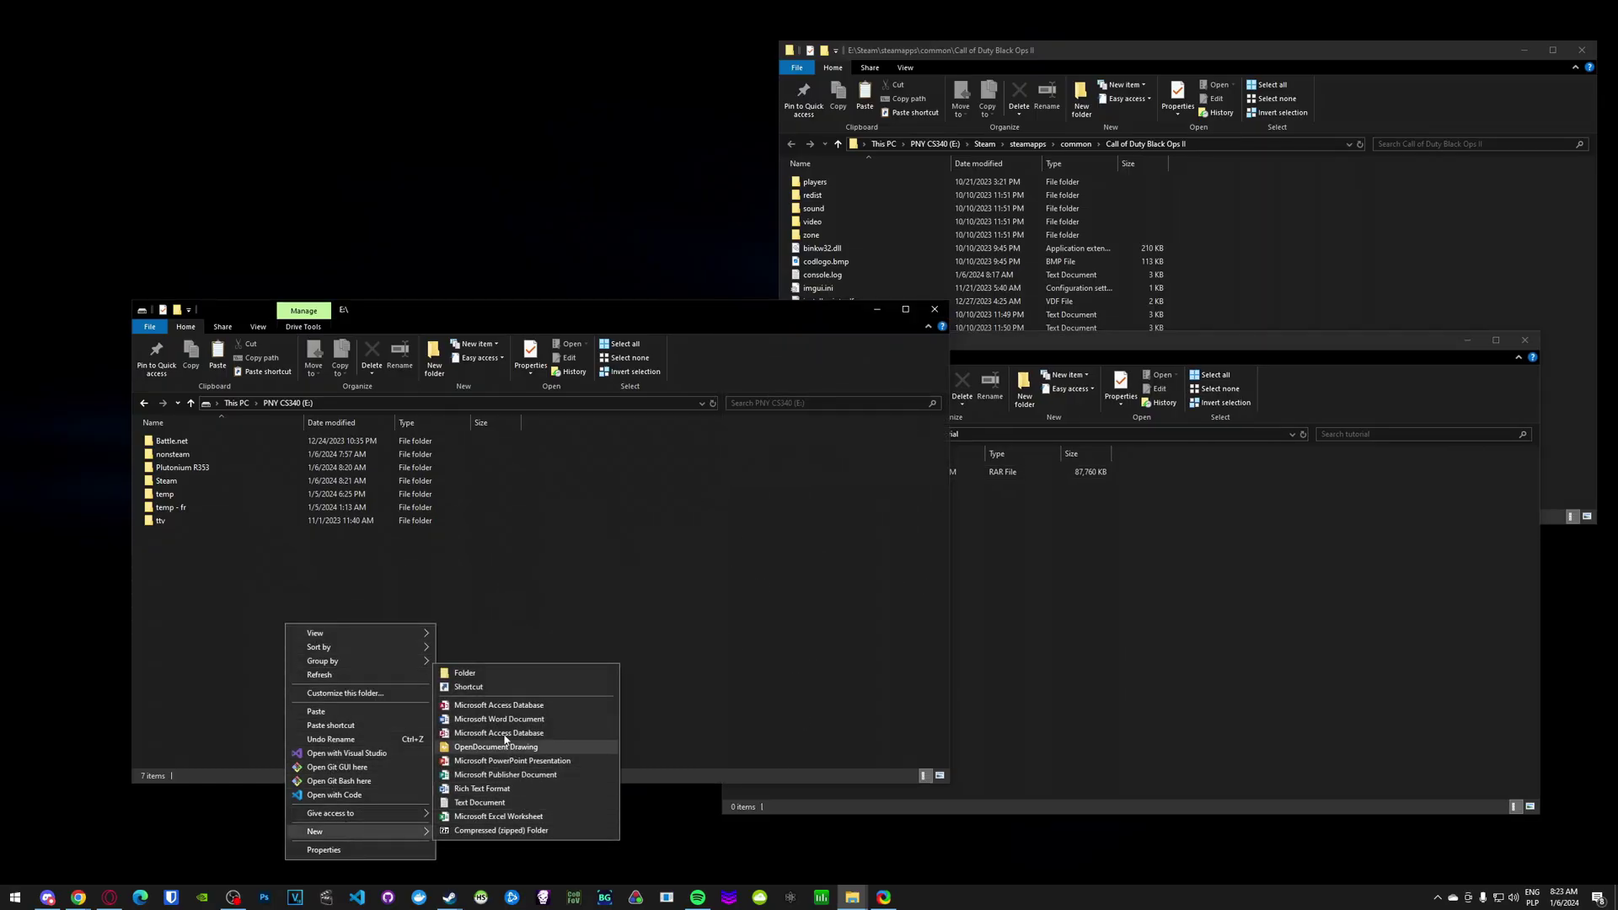
left_click(512, 672)
type("Re")
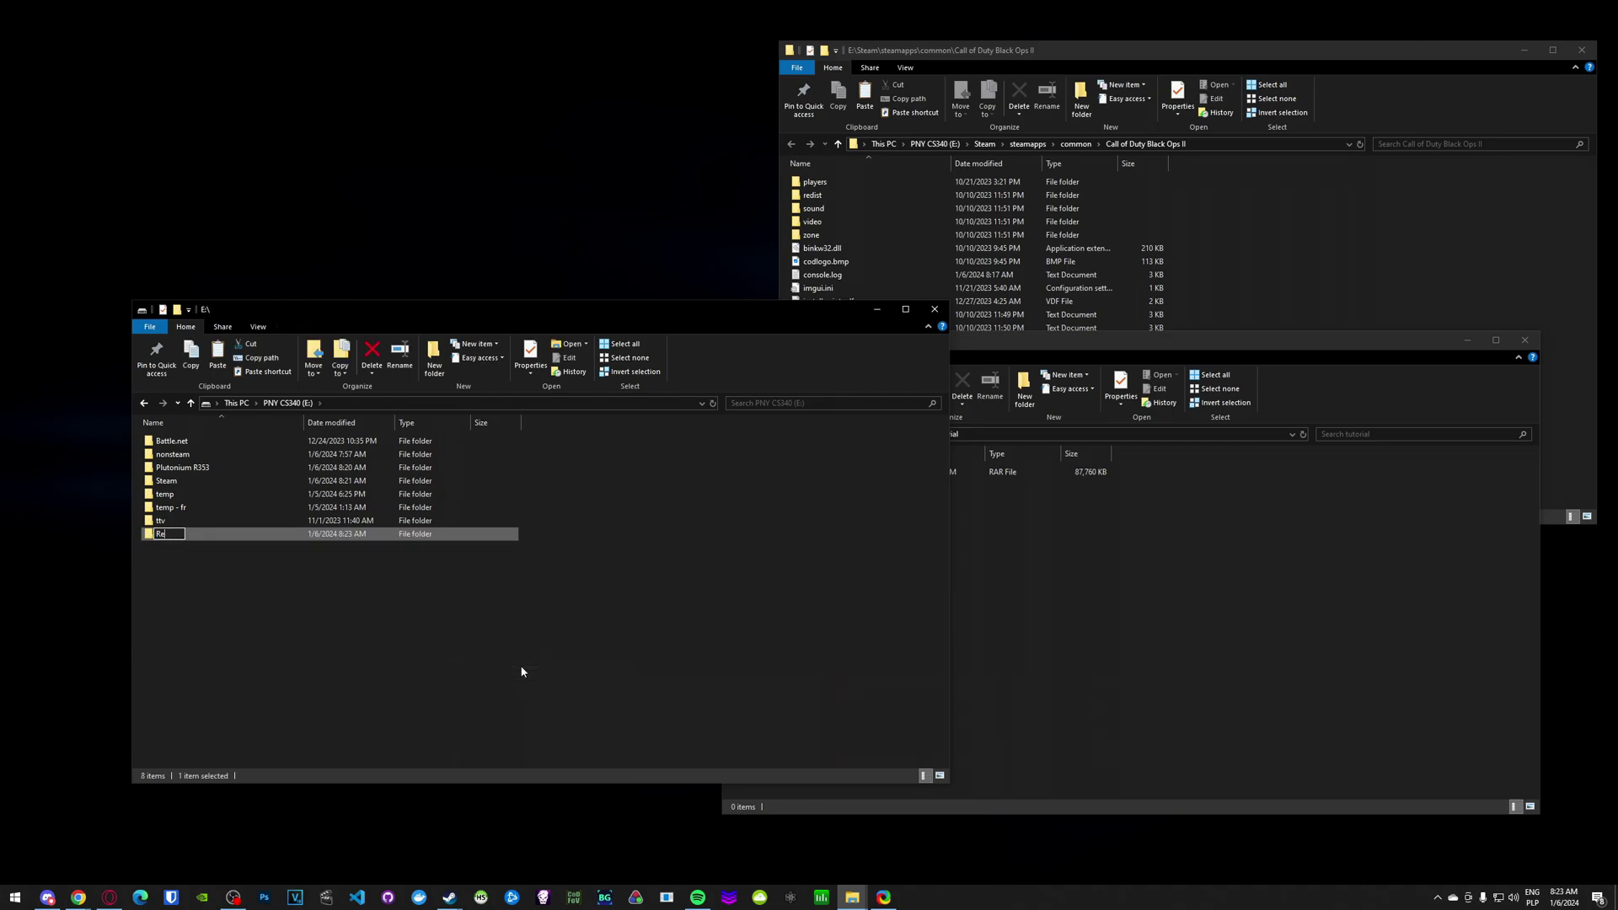
type("dacted LAN")
key("Return")
key("Return")
Paste all Black Ops II game files into Redacted LAN, then open Redacted_LAN.rar.
left_click(1100, 475)
left_click(1369, 271)
key("ctrl+a")
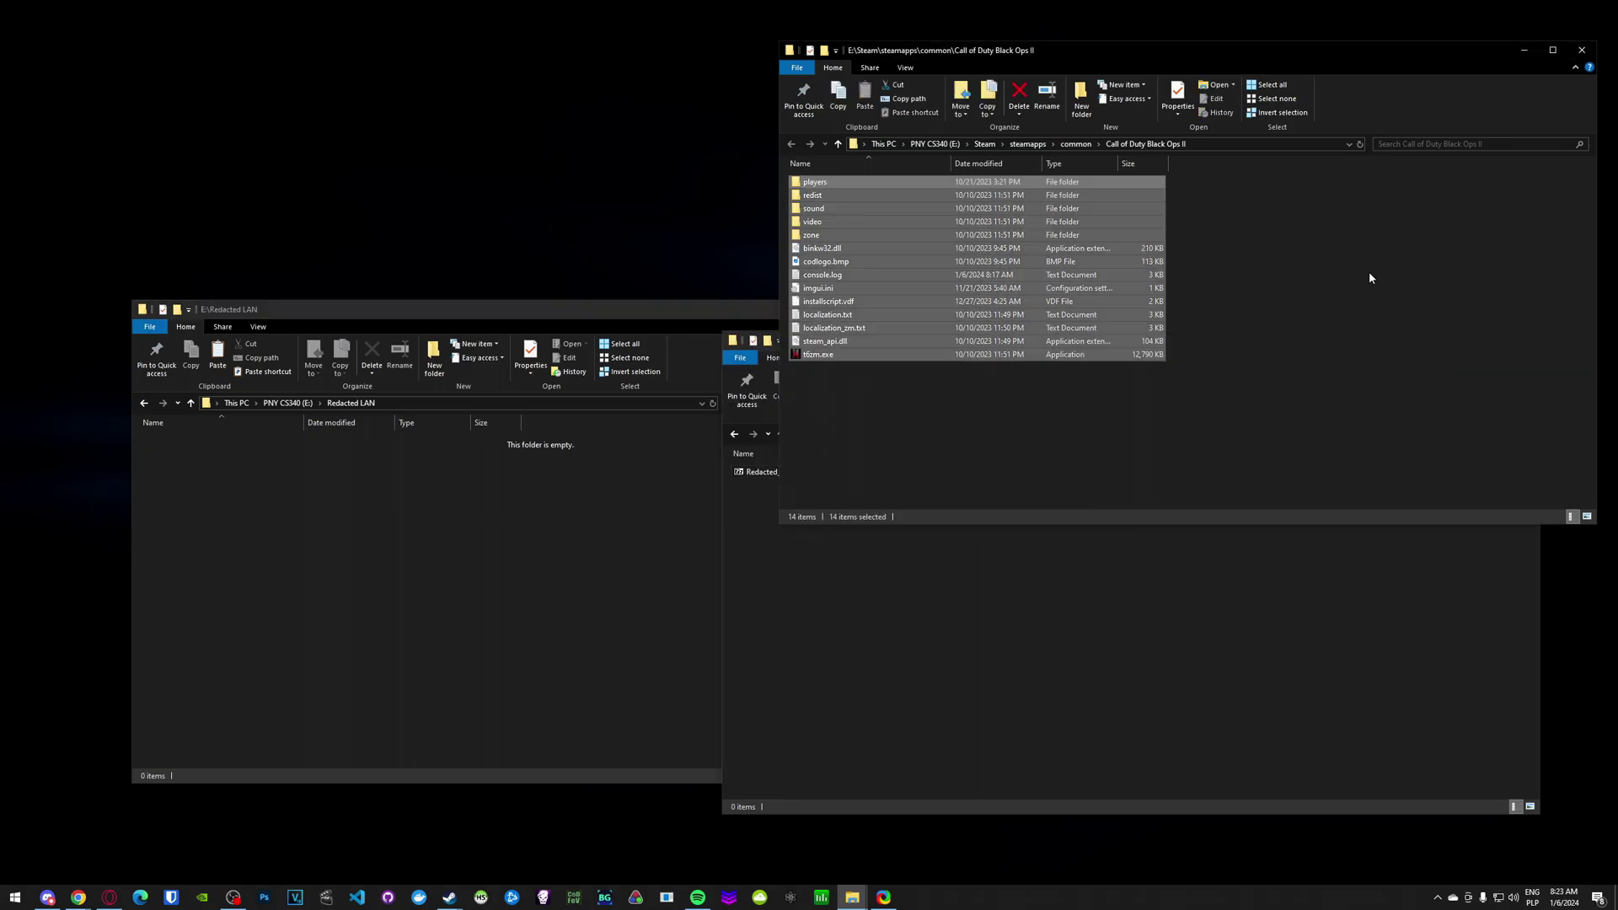
left_click(467, 669)
key("ctrl+v")
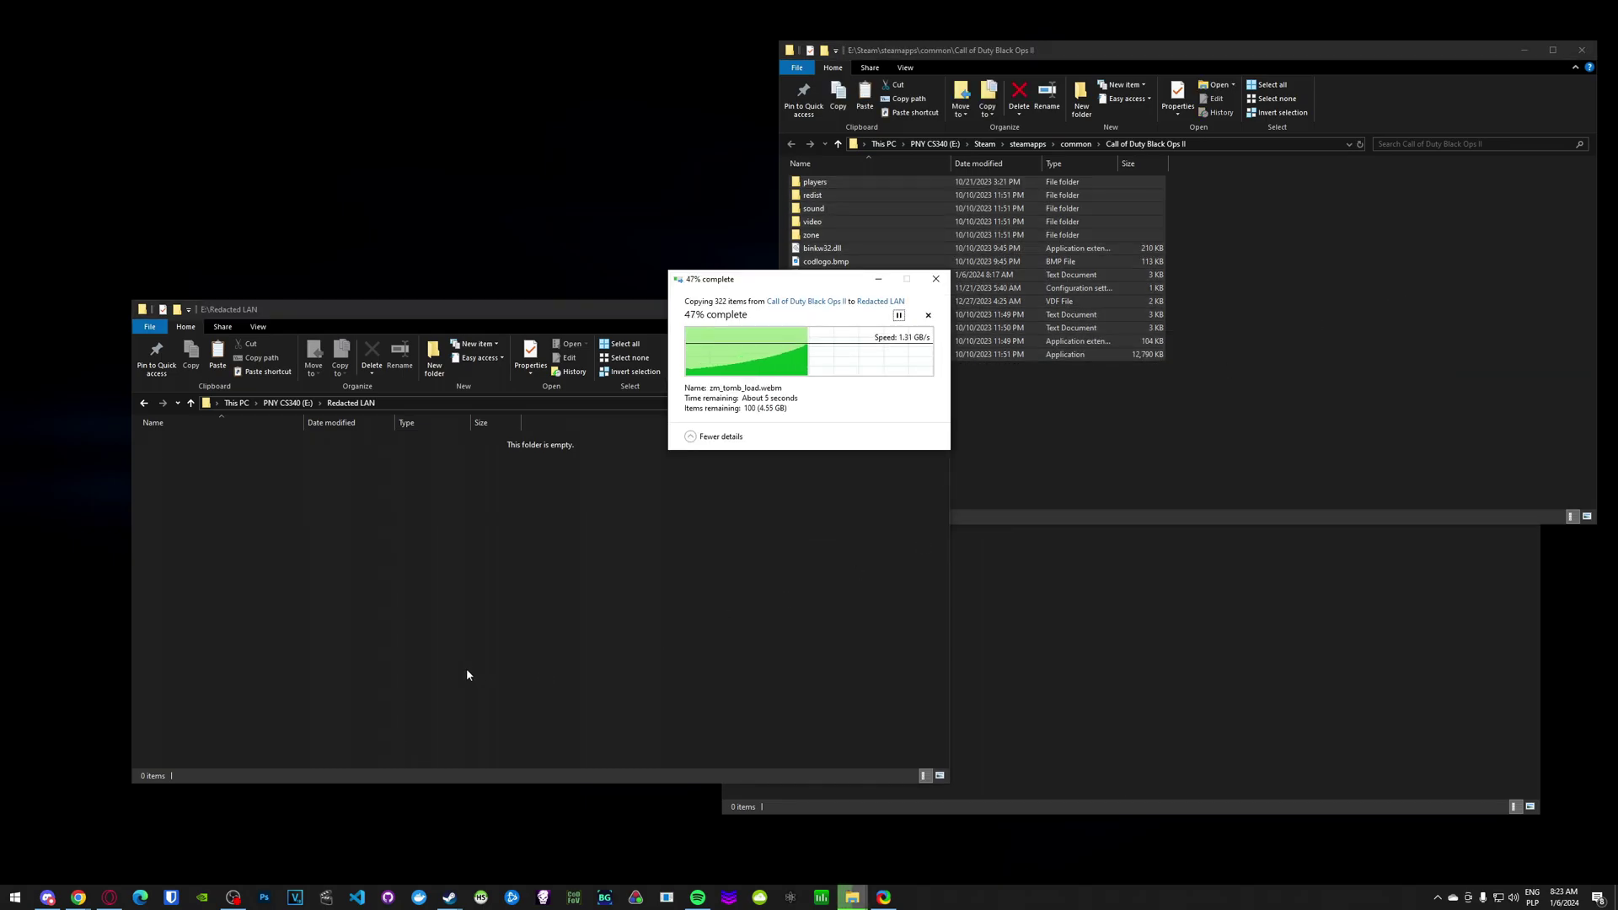
left_click(833, 478)
double_click(833, 478)
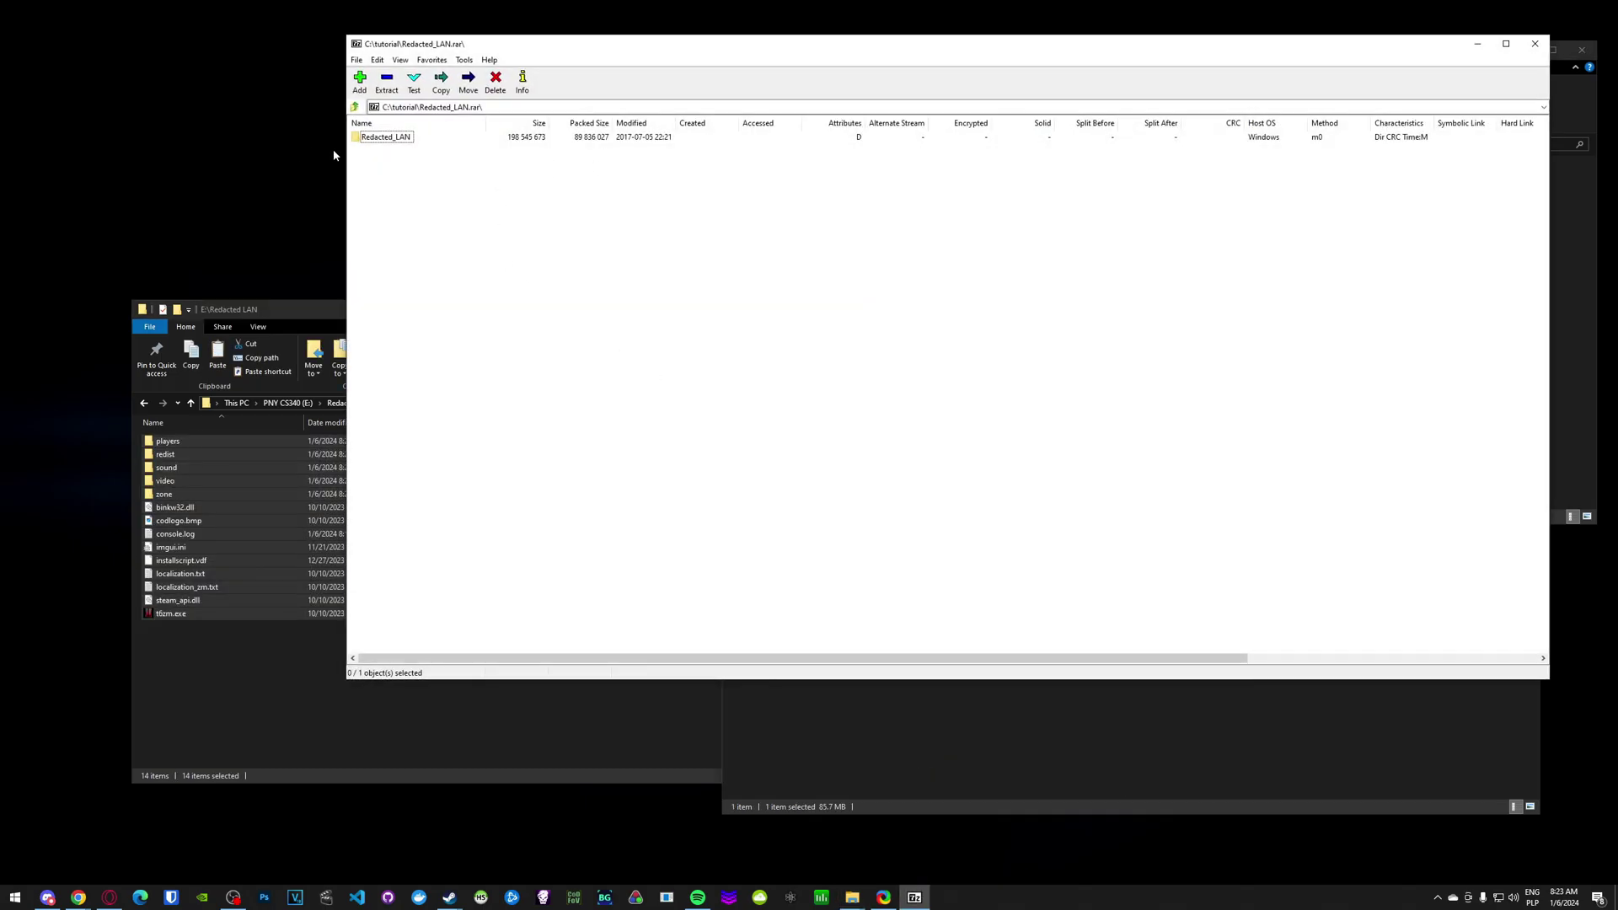
Extract all Redacted_LAN archive entries into the Redacted LAN folder, replacing existing files.
key("Return")
key("ctrl+a")
left_click_drag(371, 257, 228, 673)
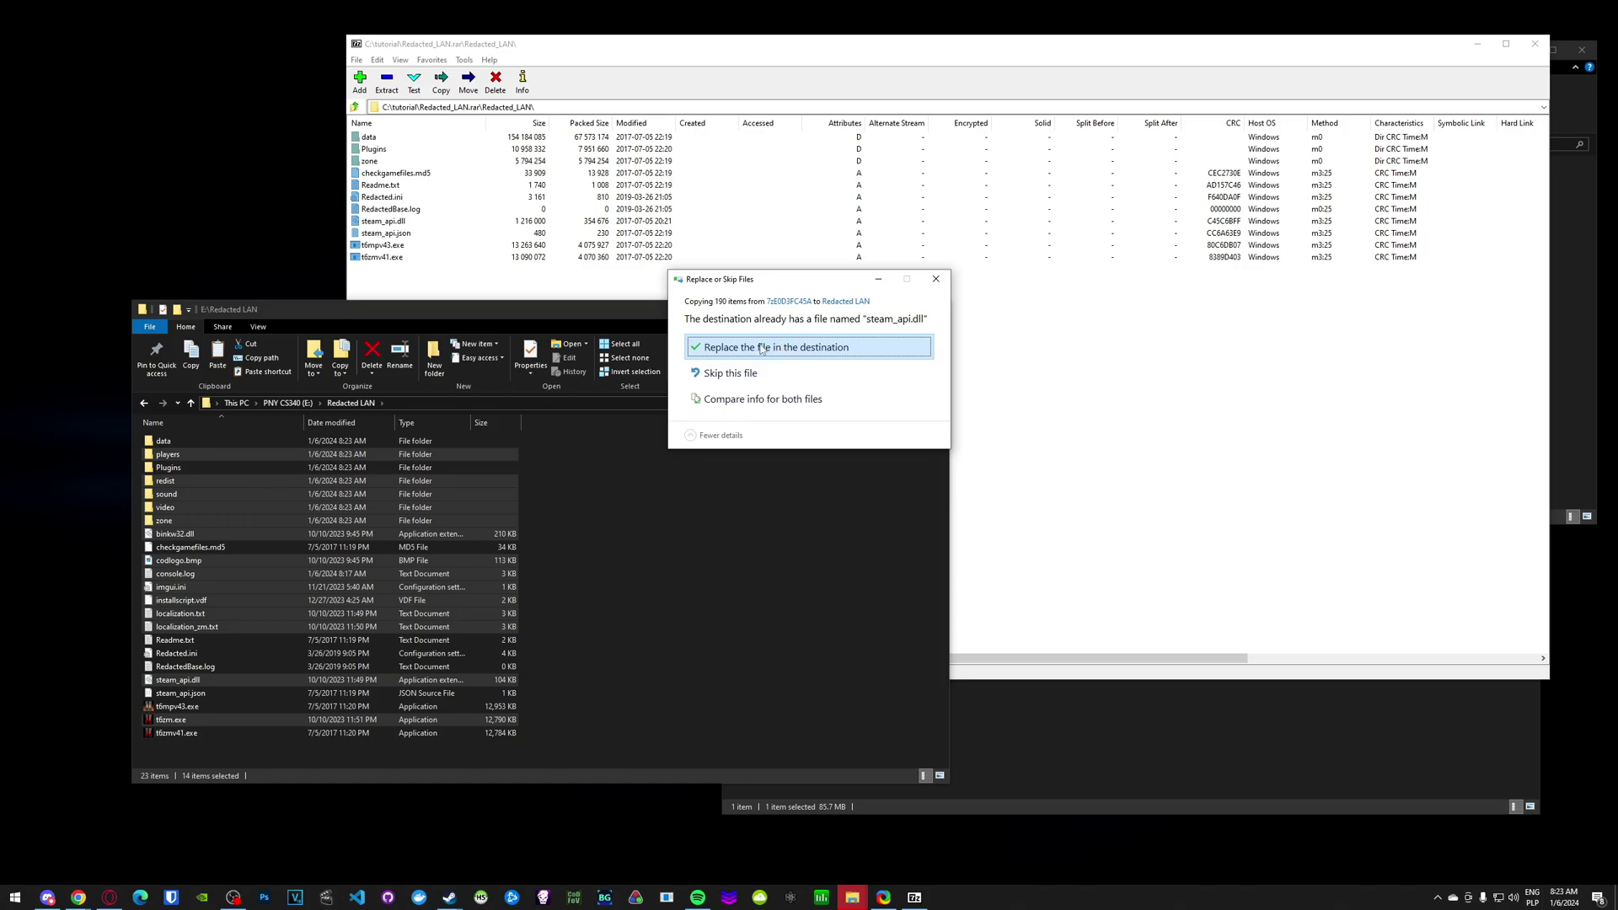
left_click(755, 348)
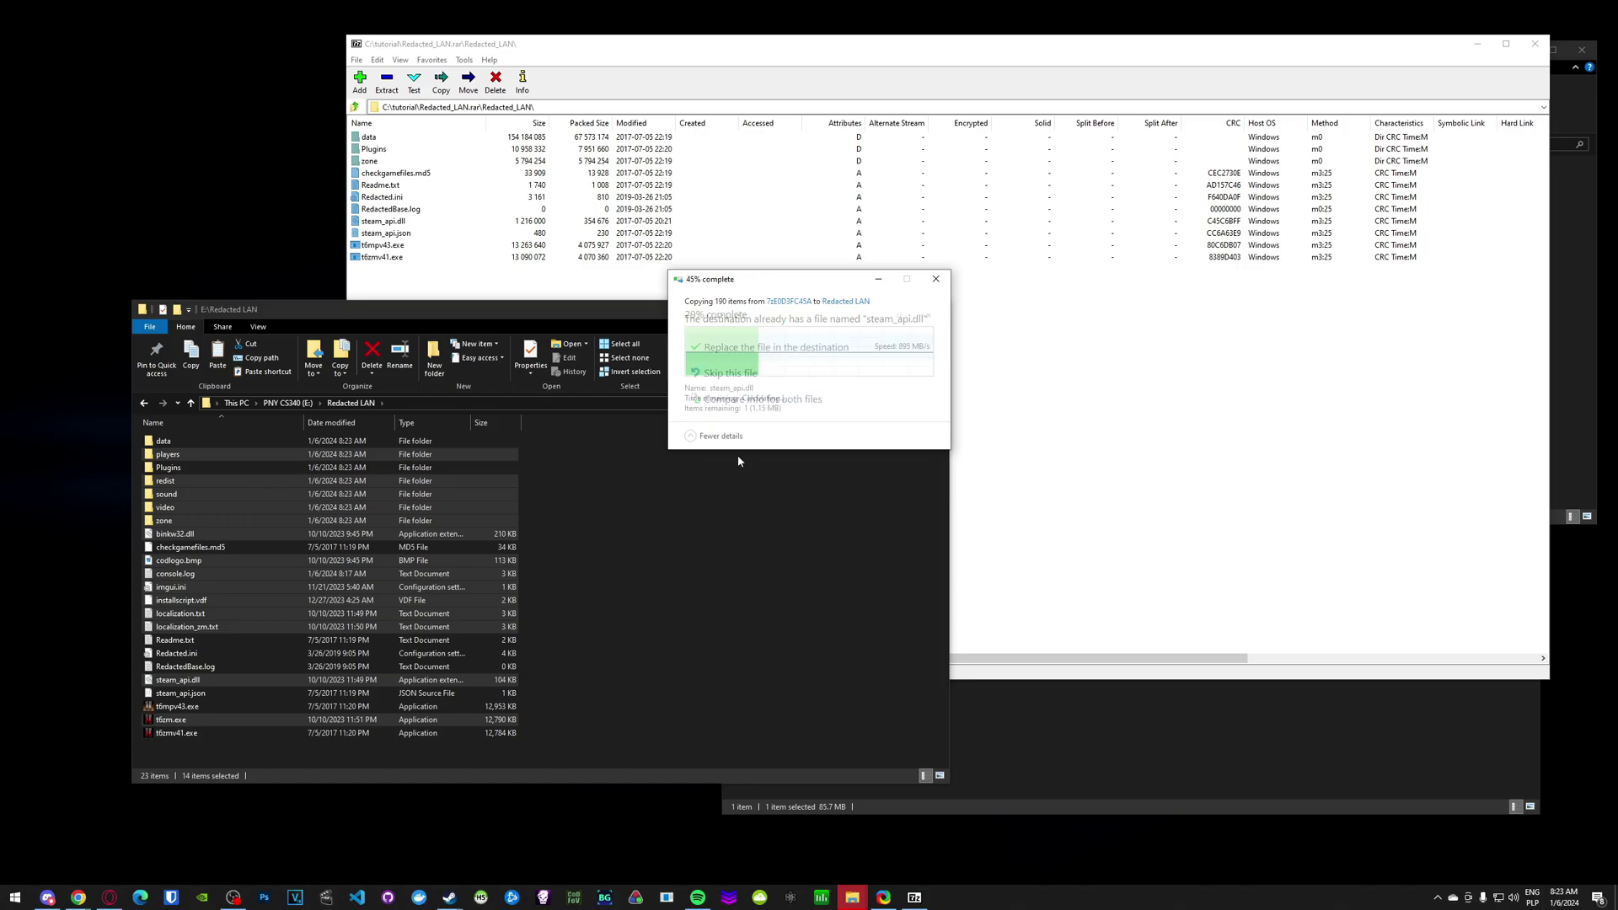
Run t6zmv41.exe from the Redacted LAN folder.
left_click(257, 733)
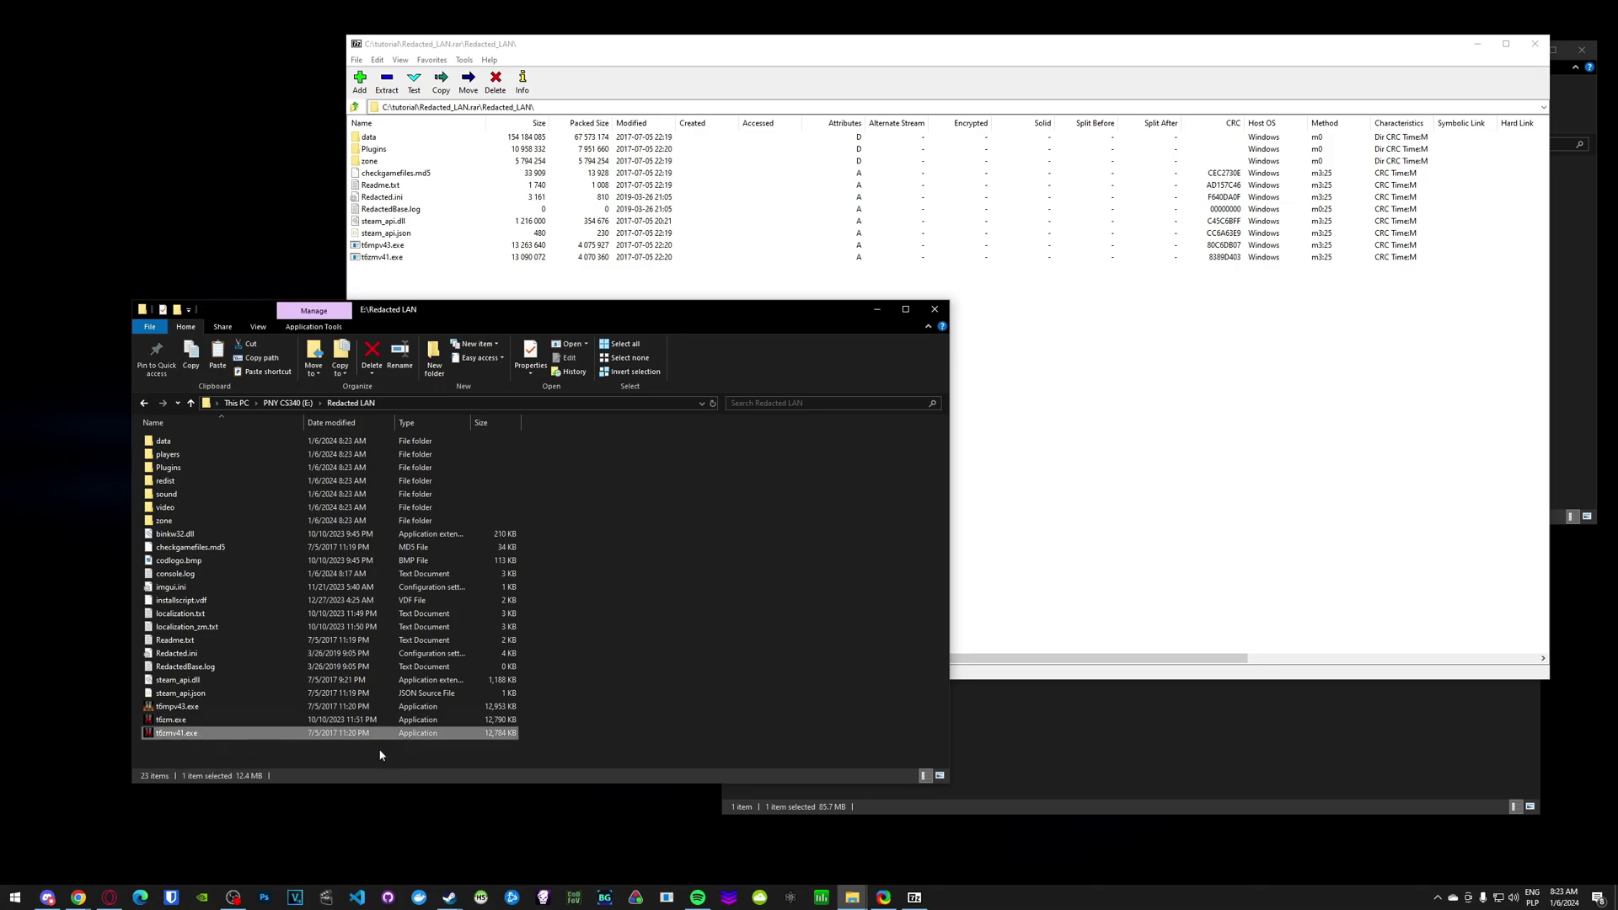
left_click(164, 748)
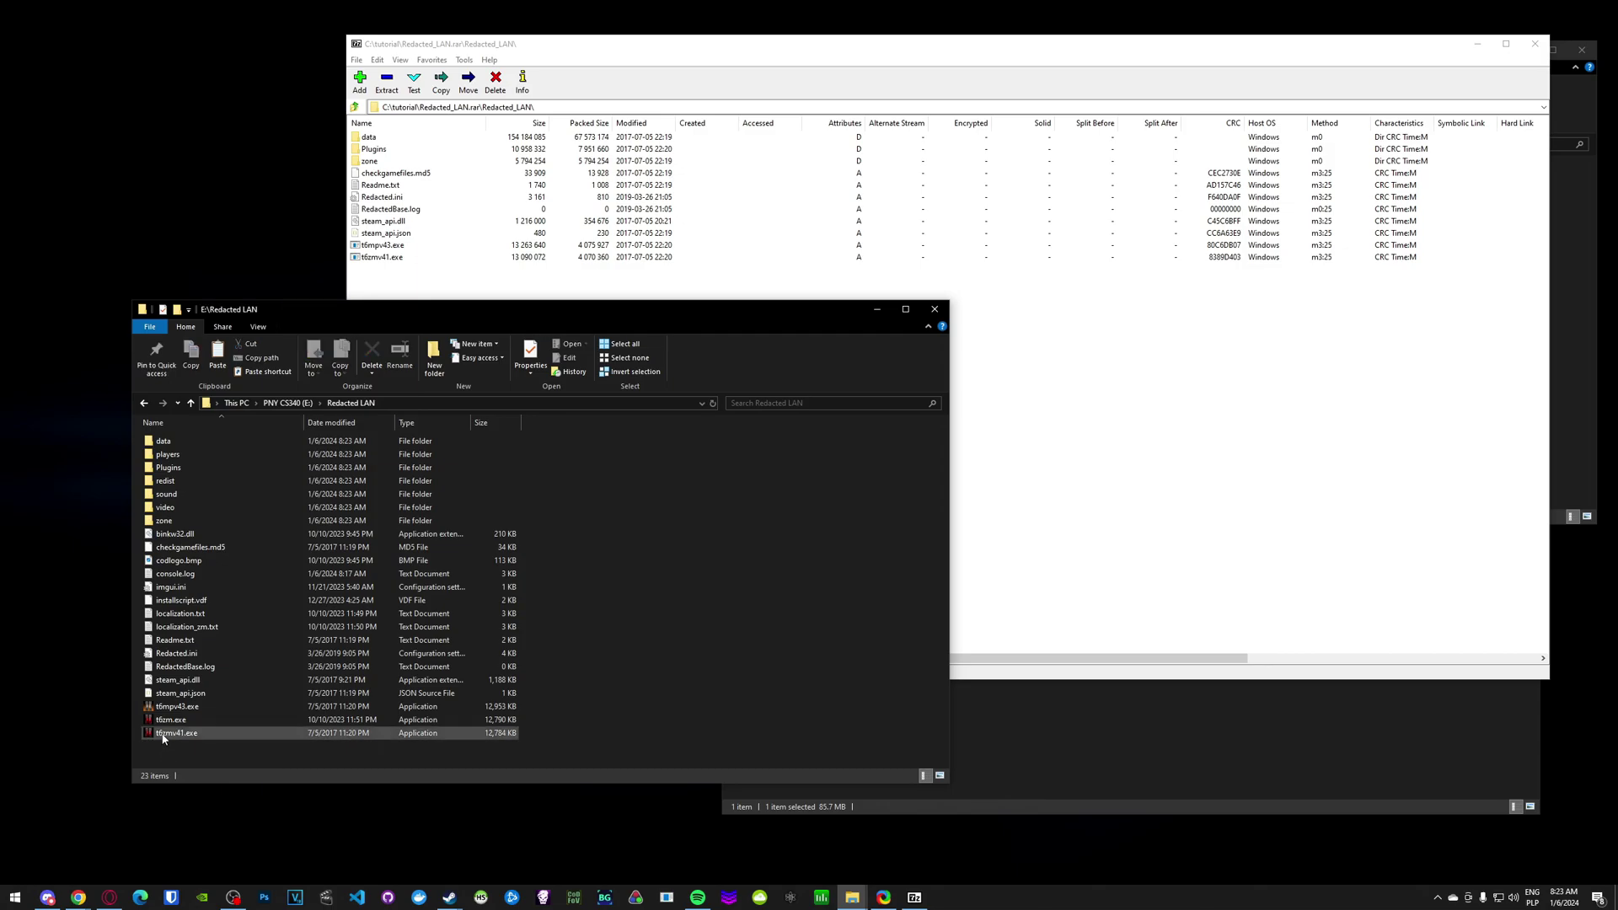
double_click(164, 735)
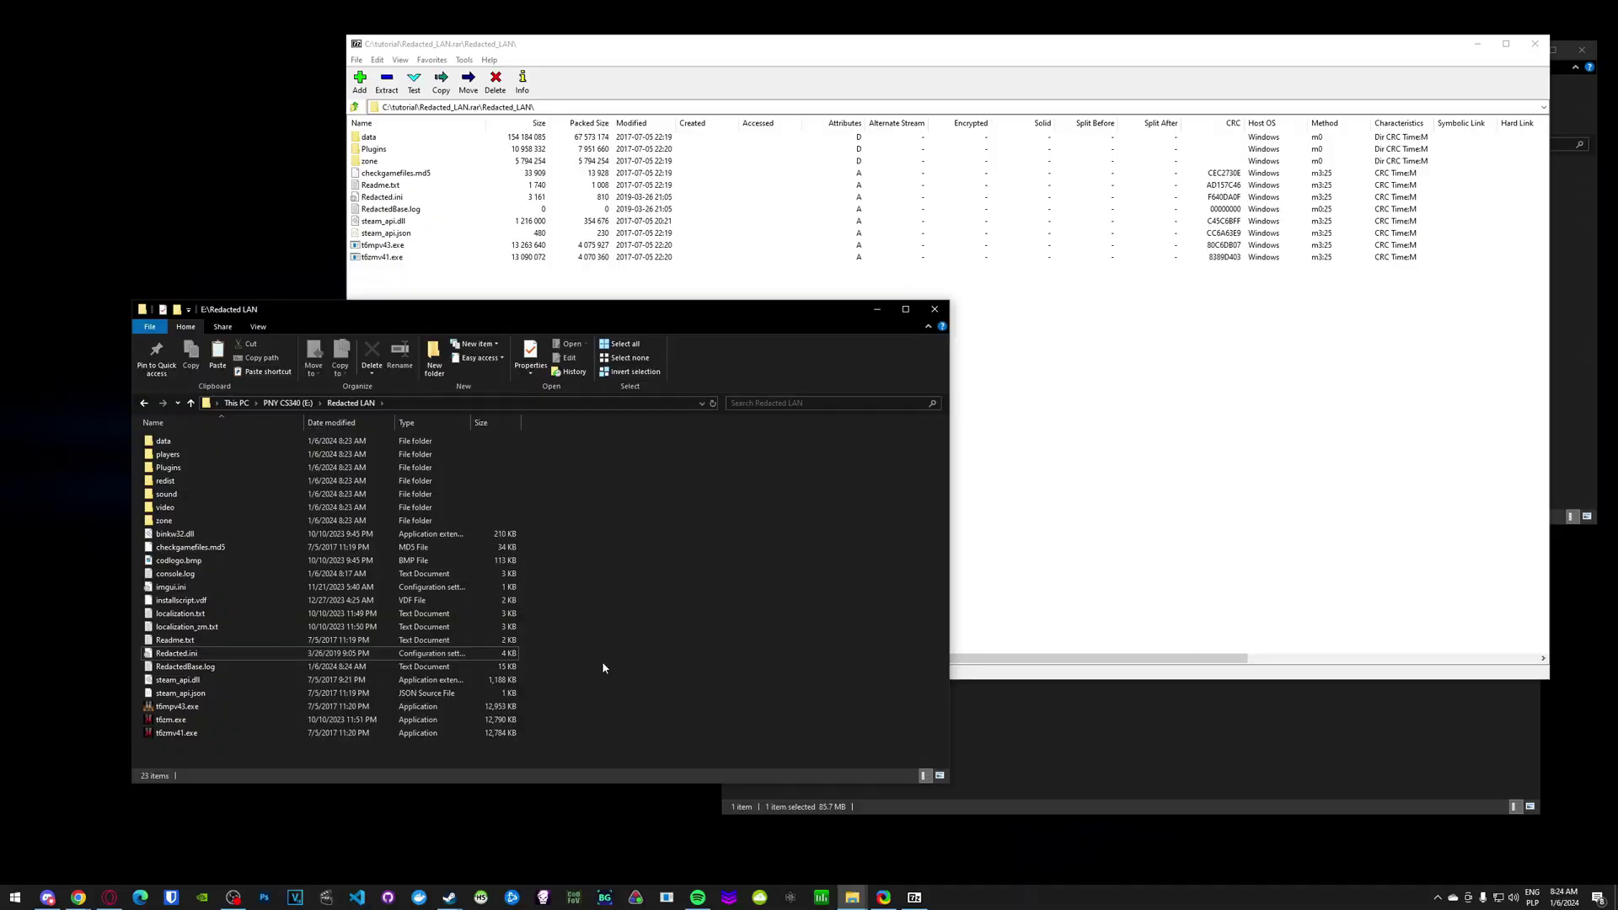
Edit Redacted.ini in Notepad, changing the username value to 'Z', and save it.
left_click(173, 659)
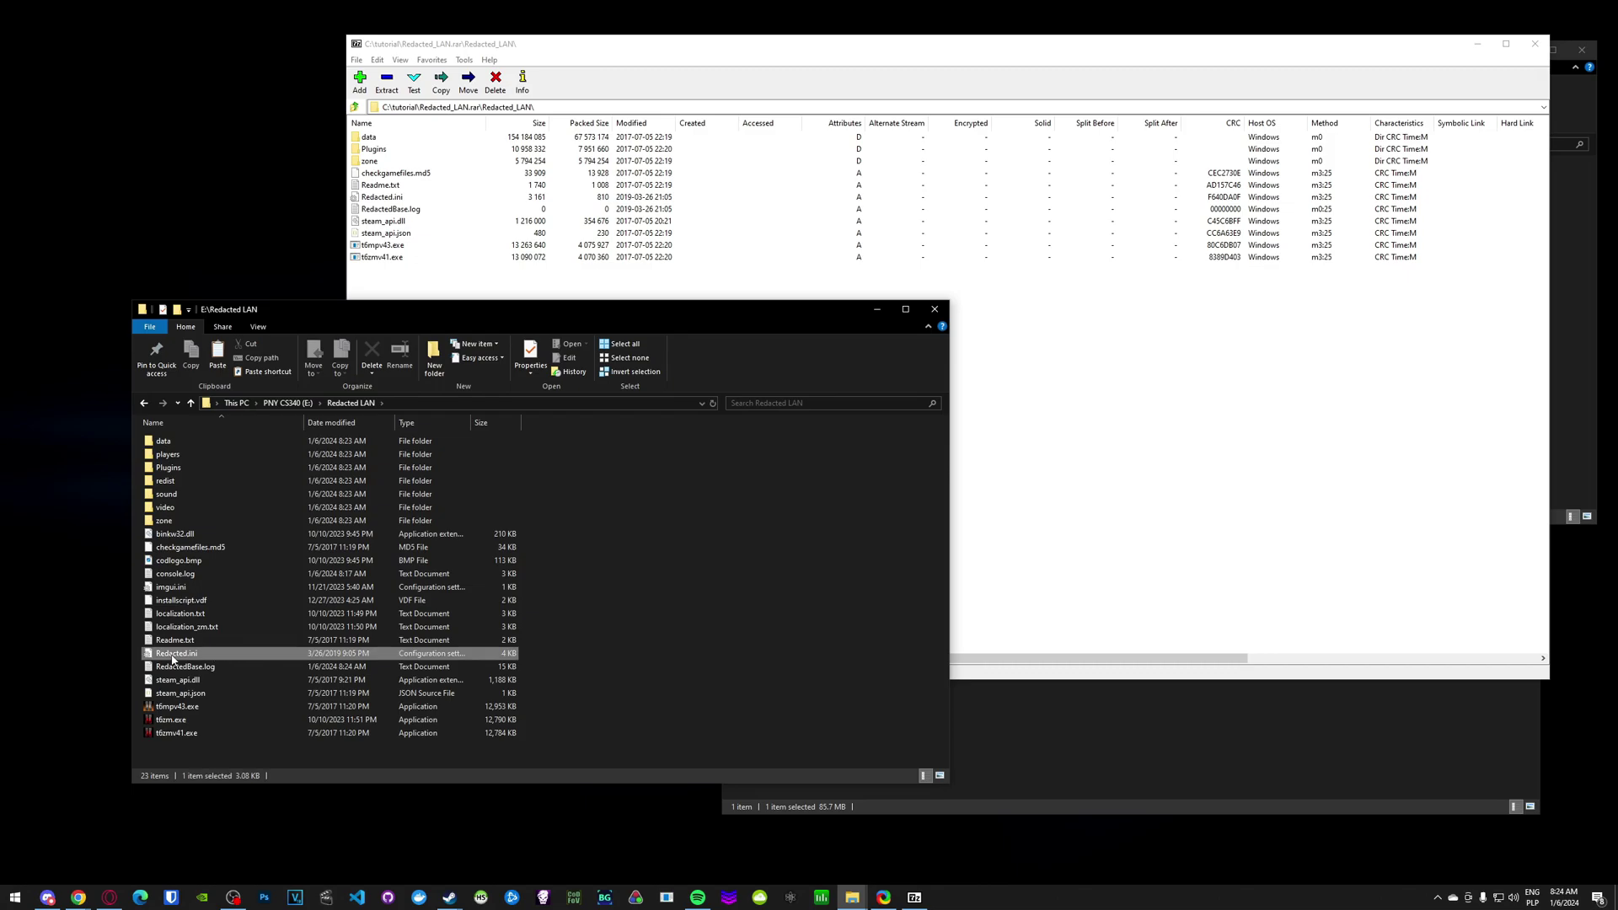
right_click(183, 657)
left_click(223, 378)
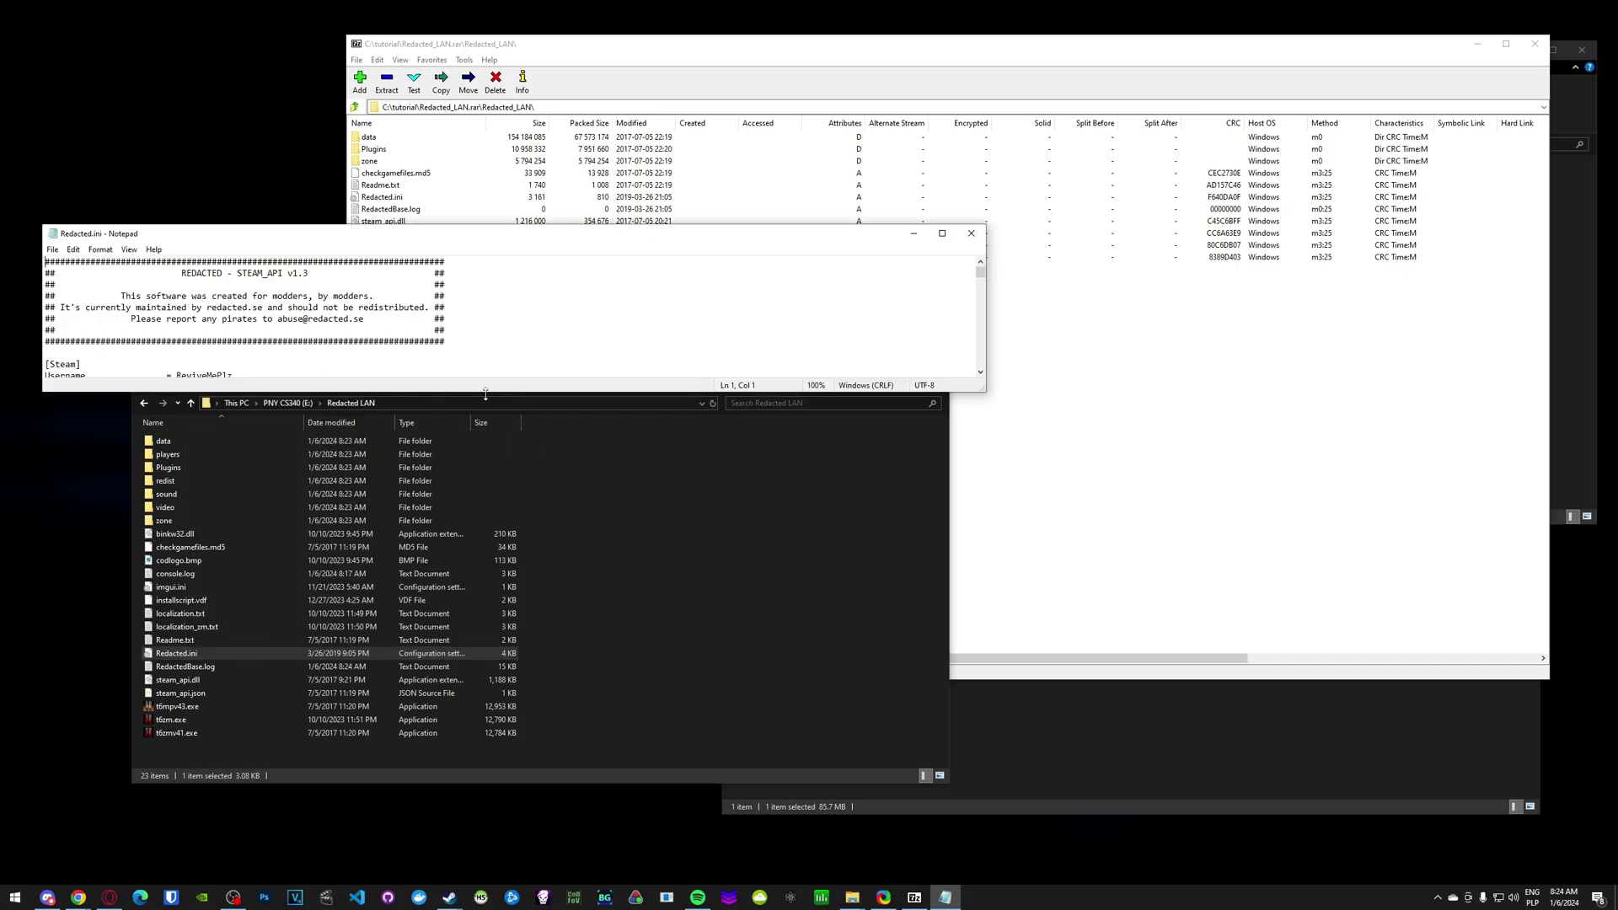
left_click_drag(486, 393, 453, 617)
double_click(216, 378)
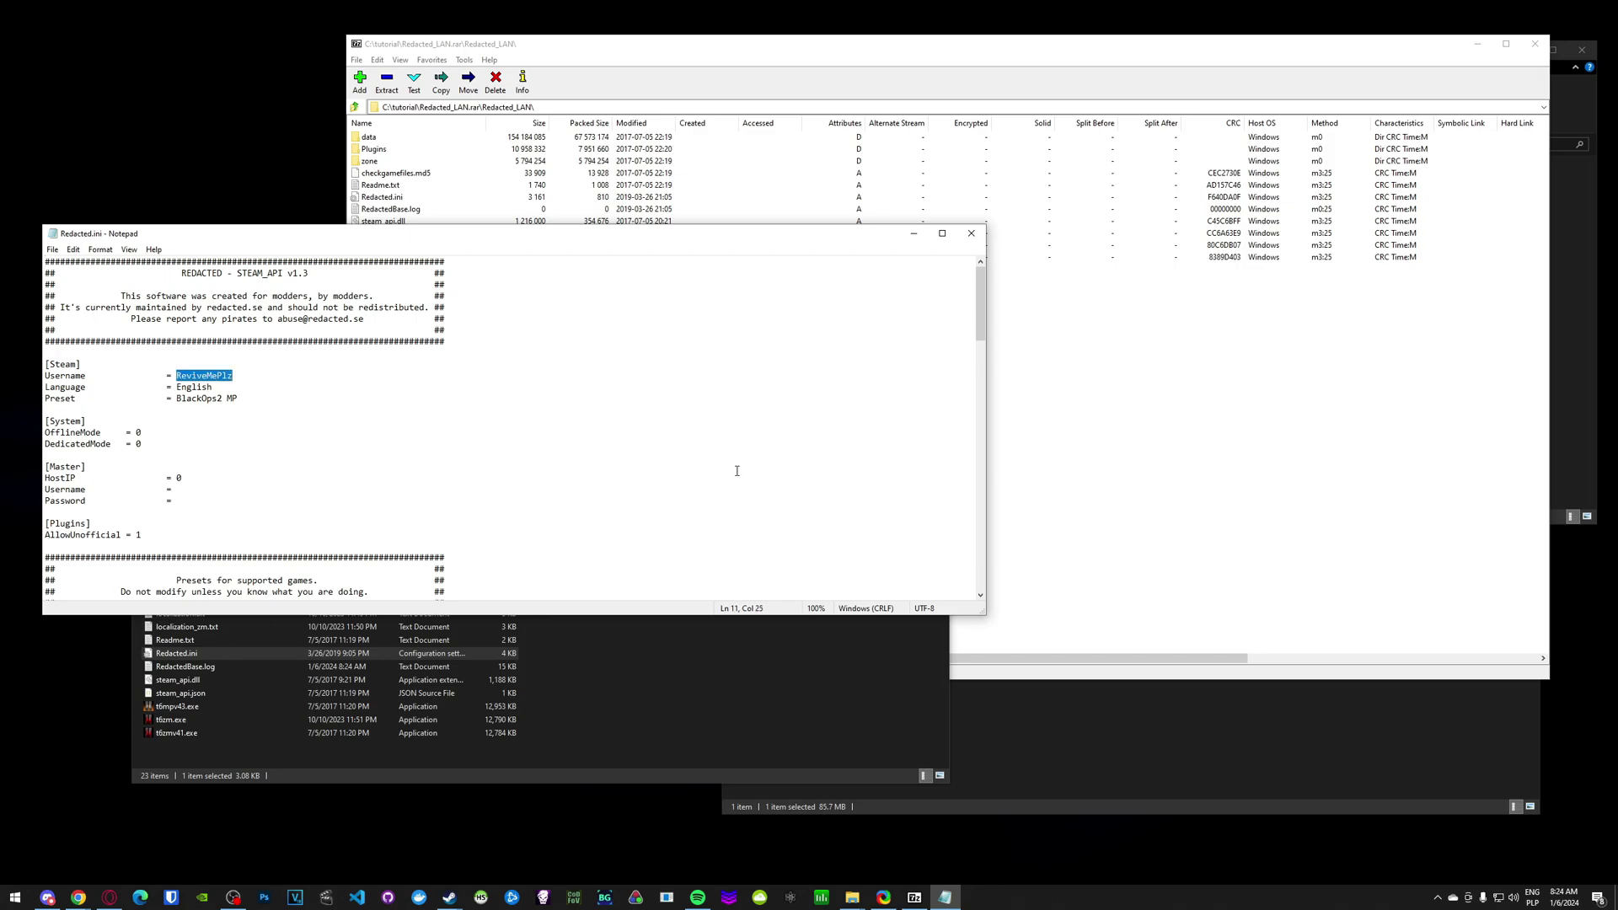
type("Zi0")
key("ctrl+s")
Close Notepad, launch the Redacted LAN Zombies game via t6zmv41.exe, then return to drive E.
left_click(971, 234)
left_click(221, 734)
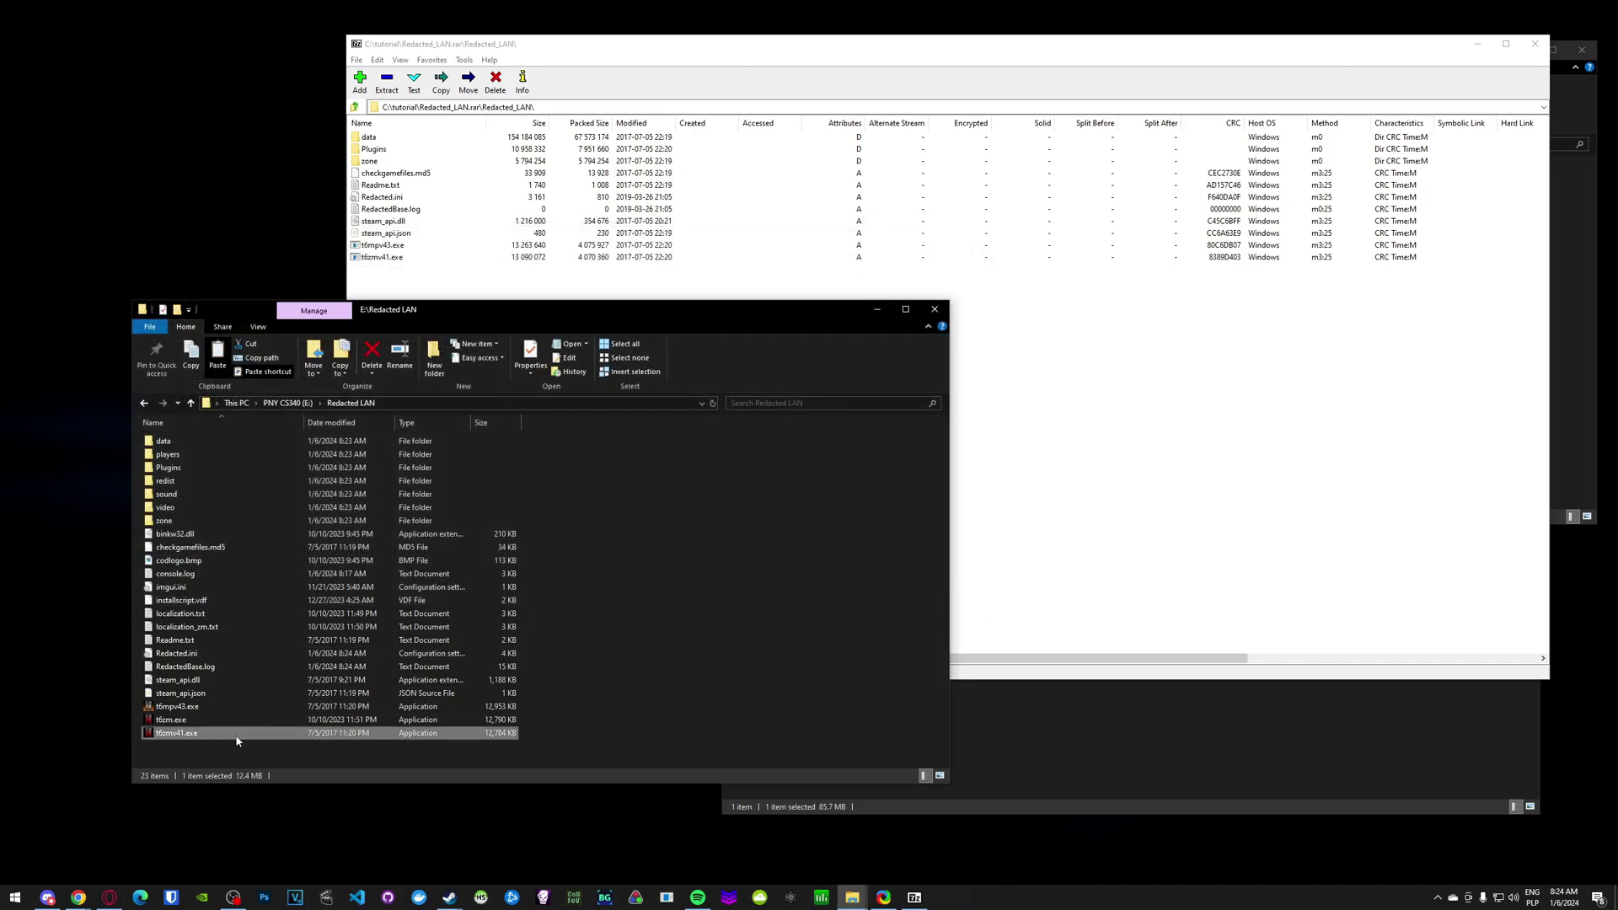
double_click(224, 741)
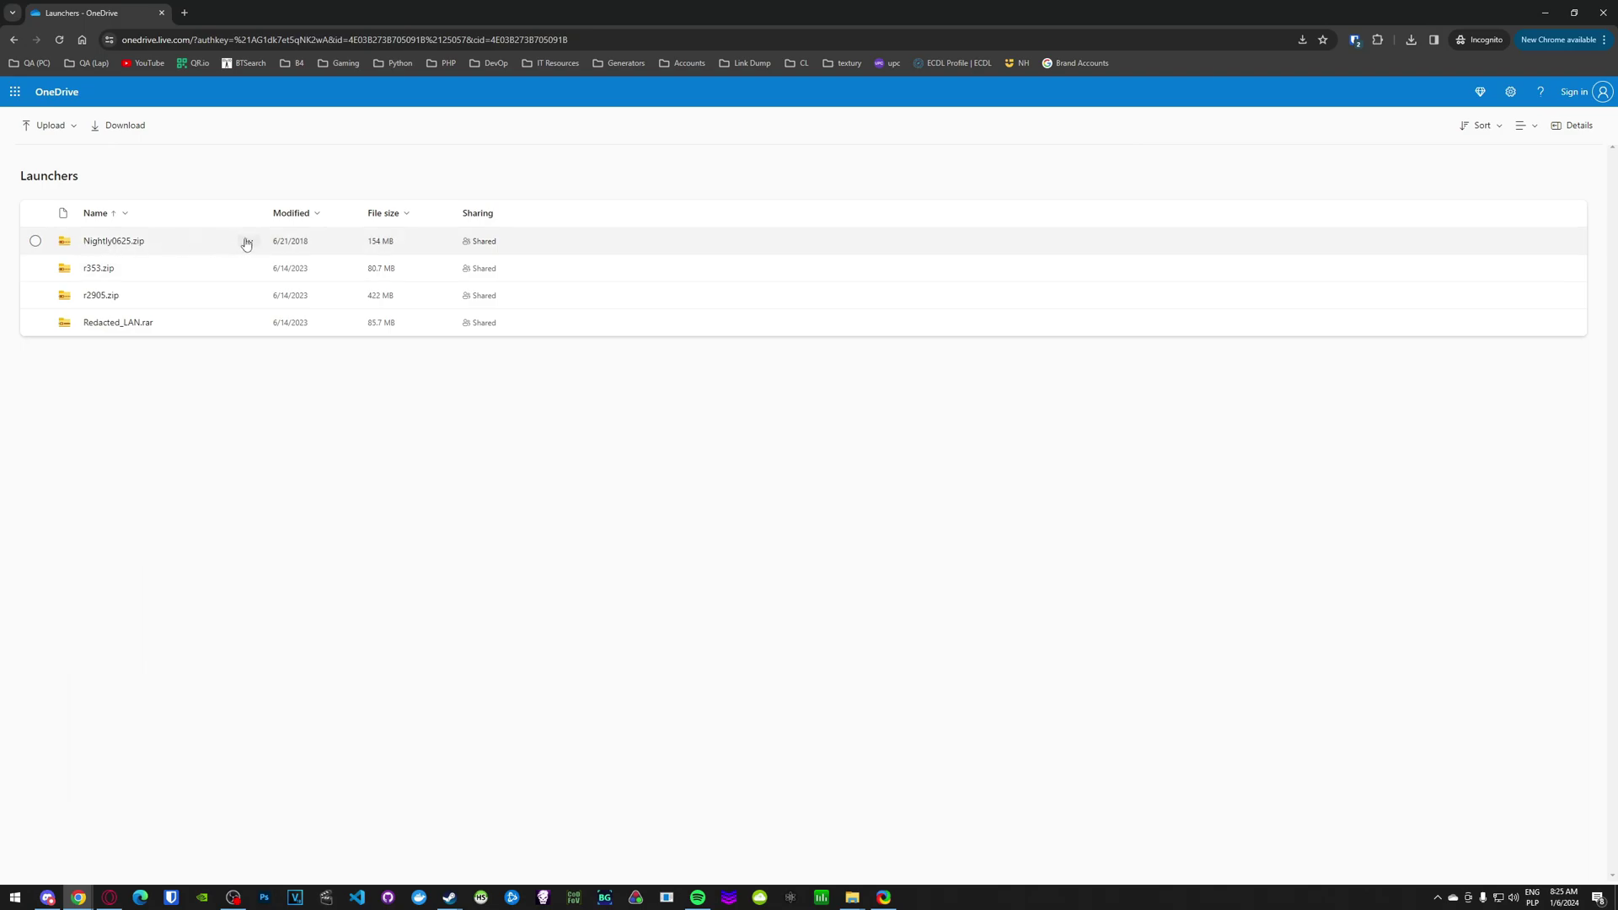
left_click(248, 242)
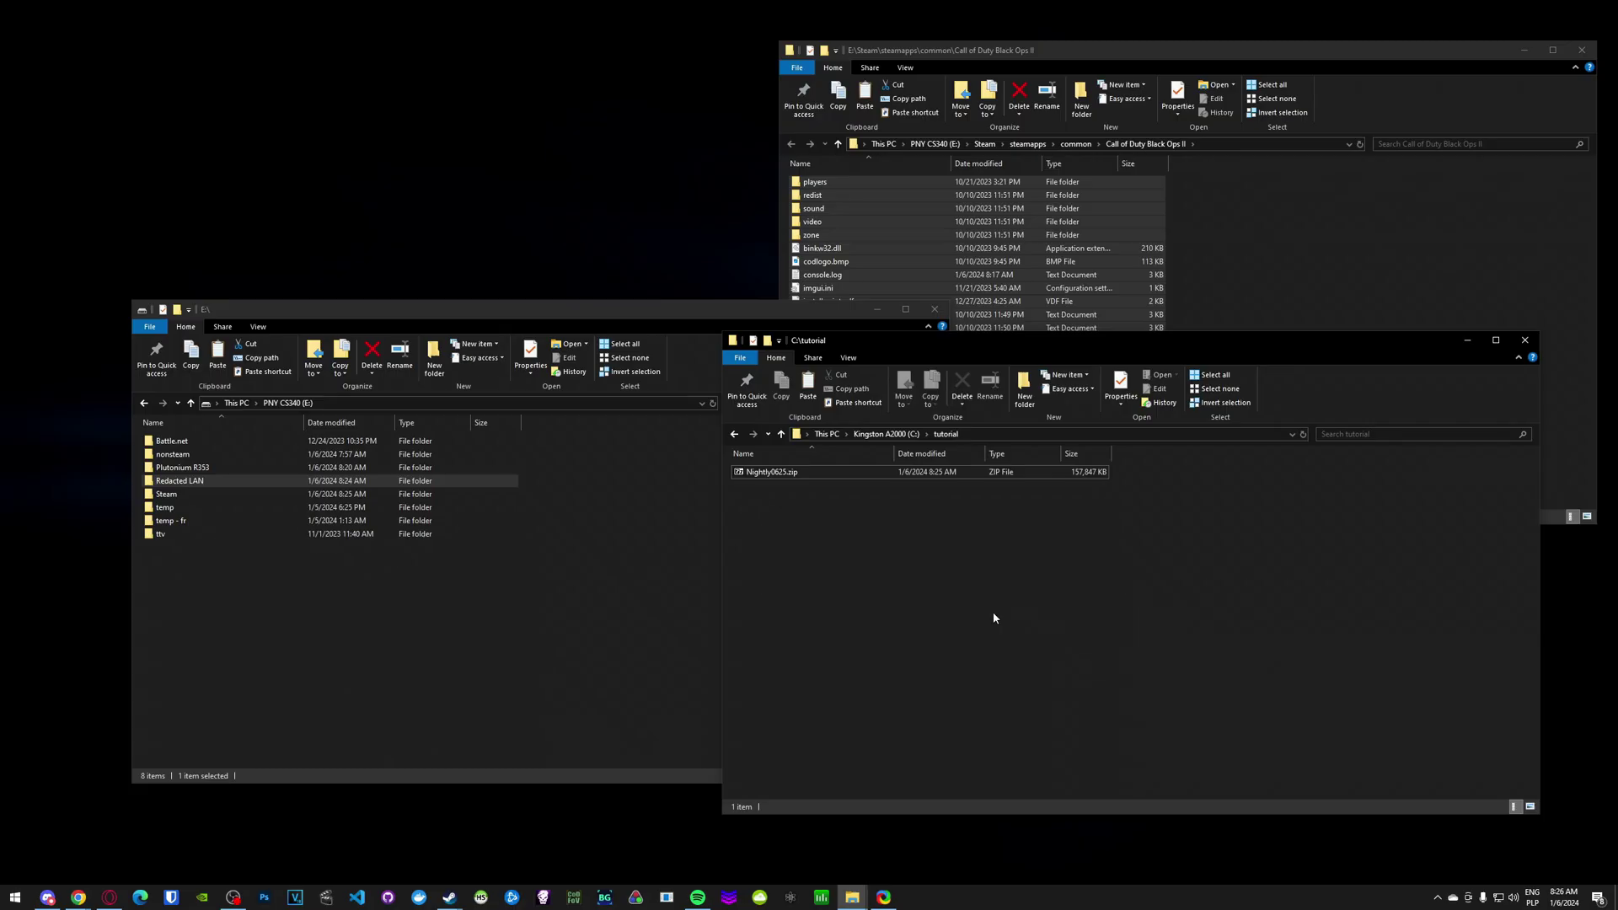
left_click(423, 622)
Create a new folder named 'Redacted Nightly' on drive E and open it.
right_click(417, 617)
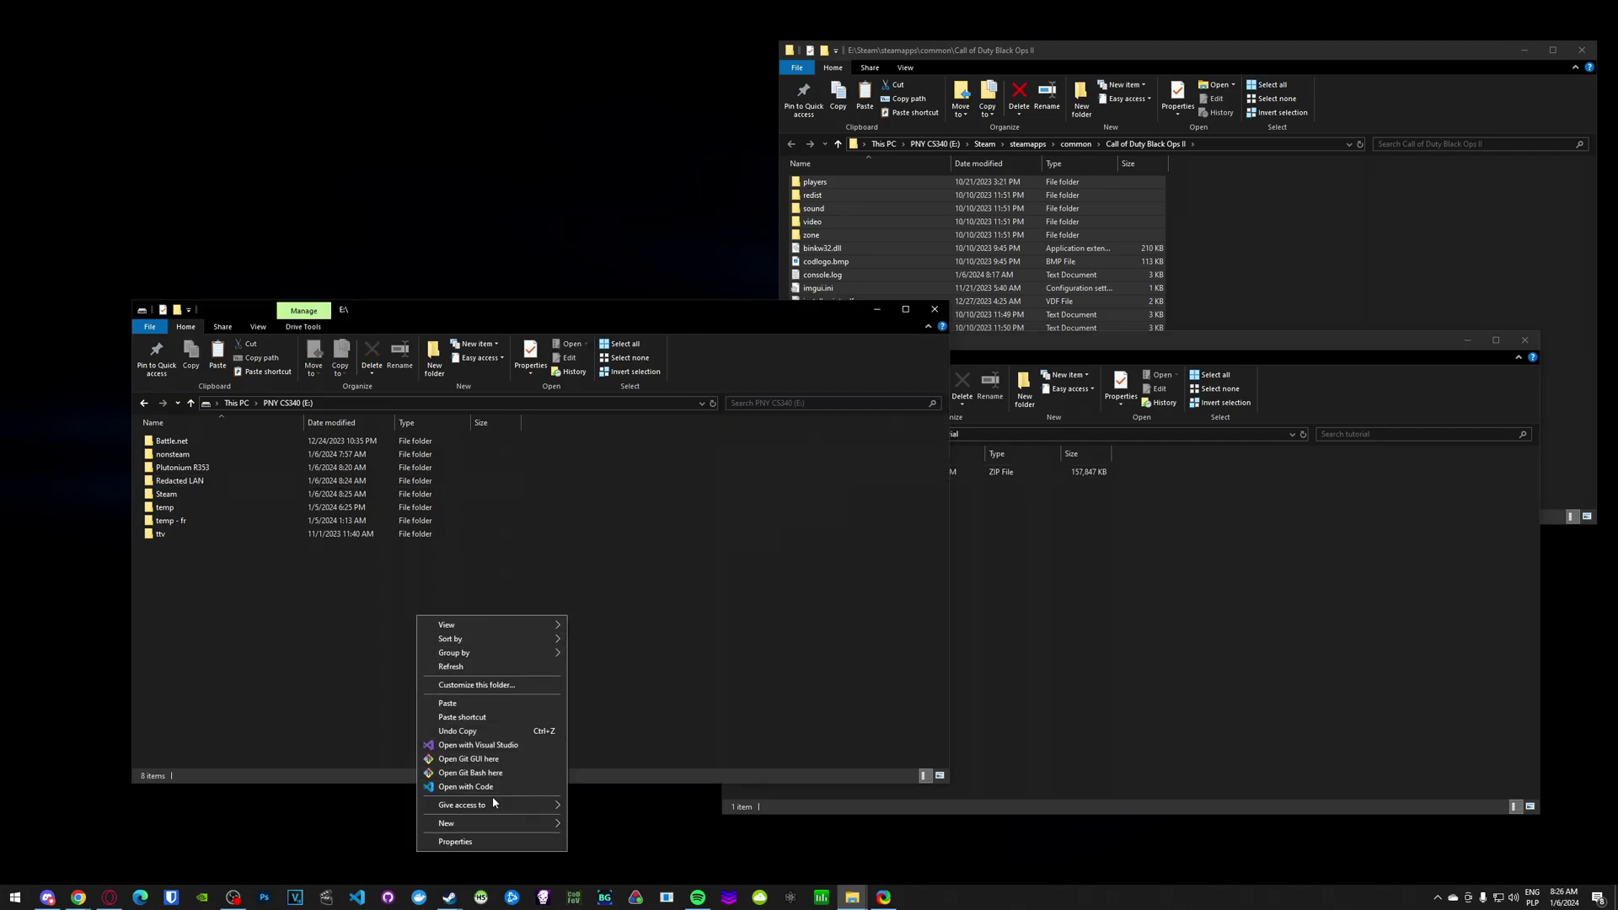
mouse_move(482, 824)
left_click(592, 665)
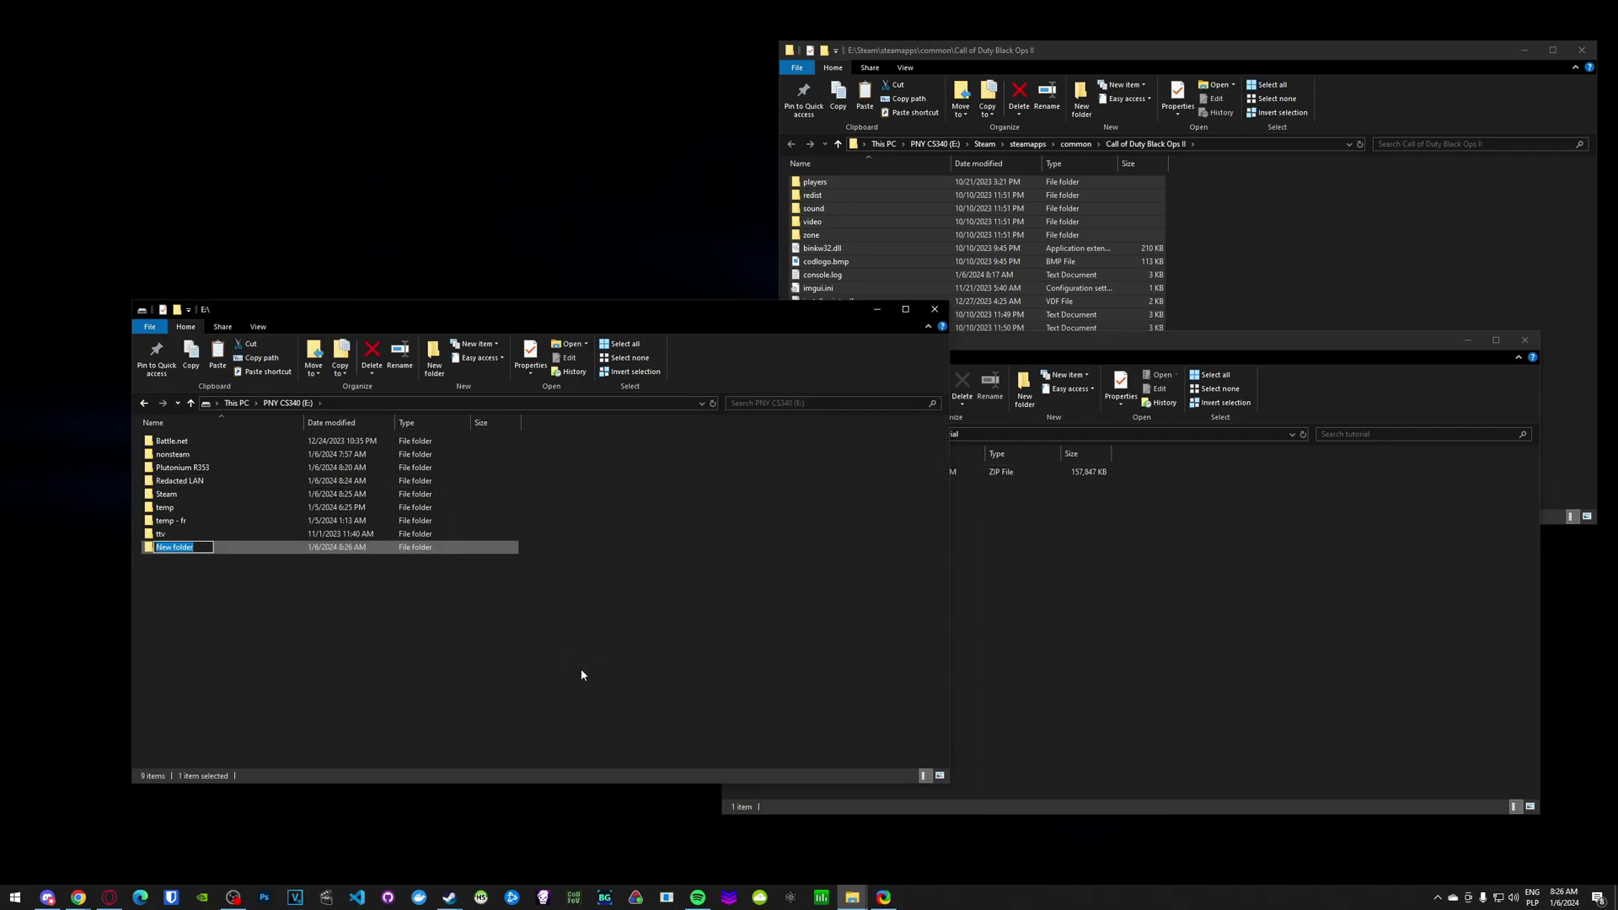
type("Redacted Nightly")
key("Return")
key("Return")
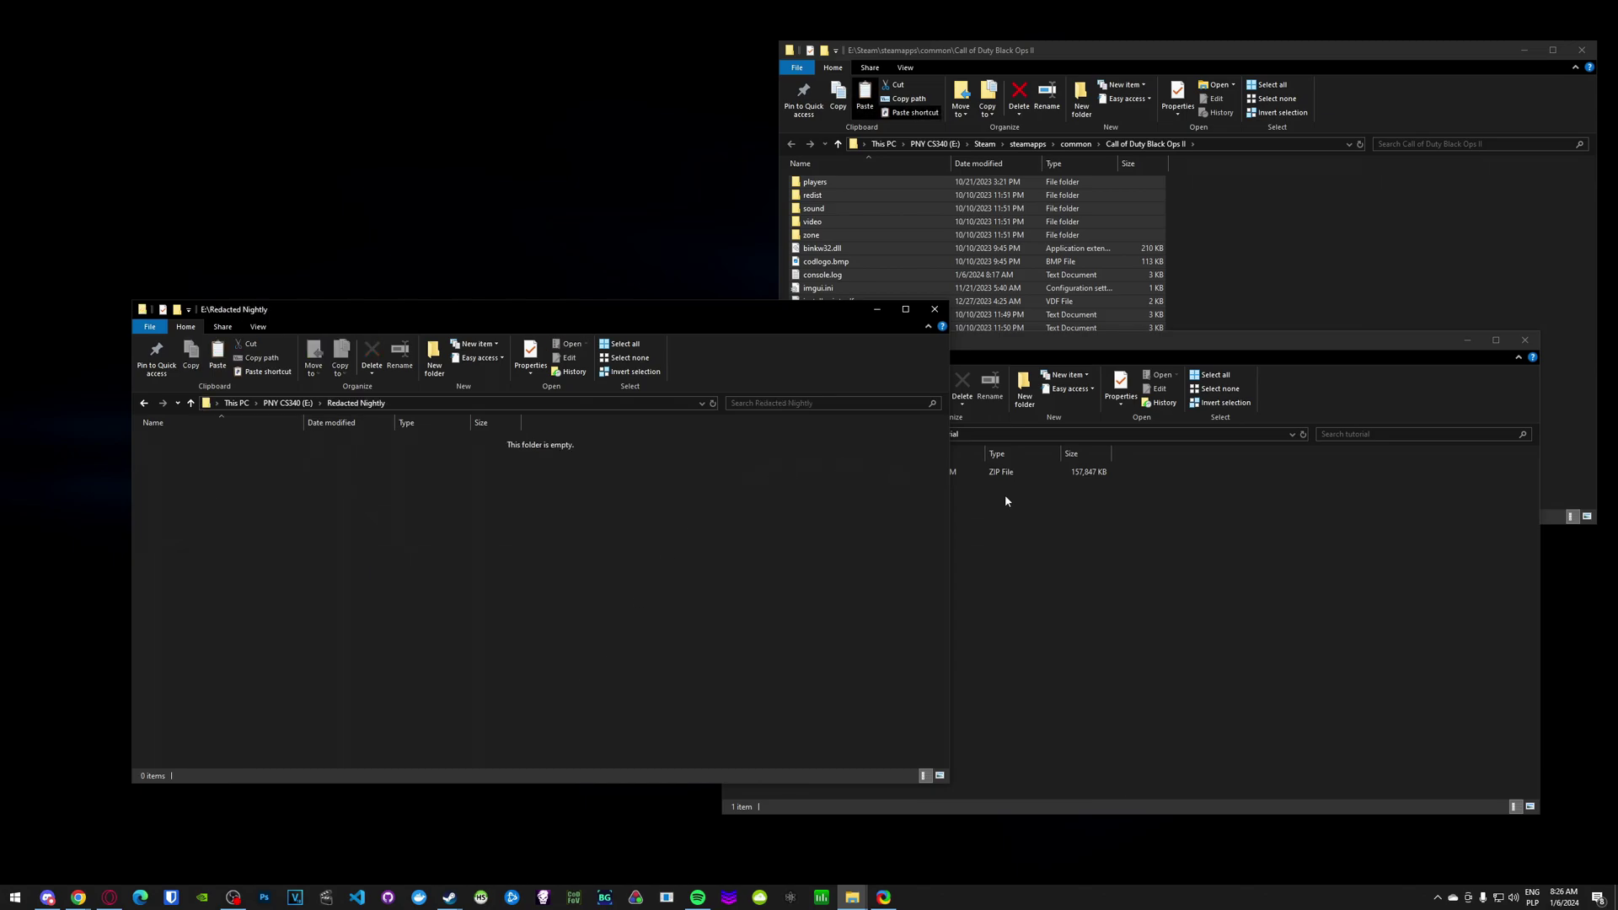
Copy all Black Ops II game files into Redacted Nightly, then open Nightly0625.zip.
left_click(1322, 230)
key("ctrl+a")
key("ctrl+c")
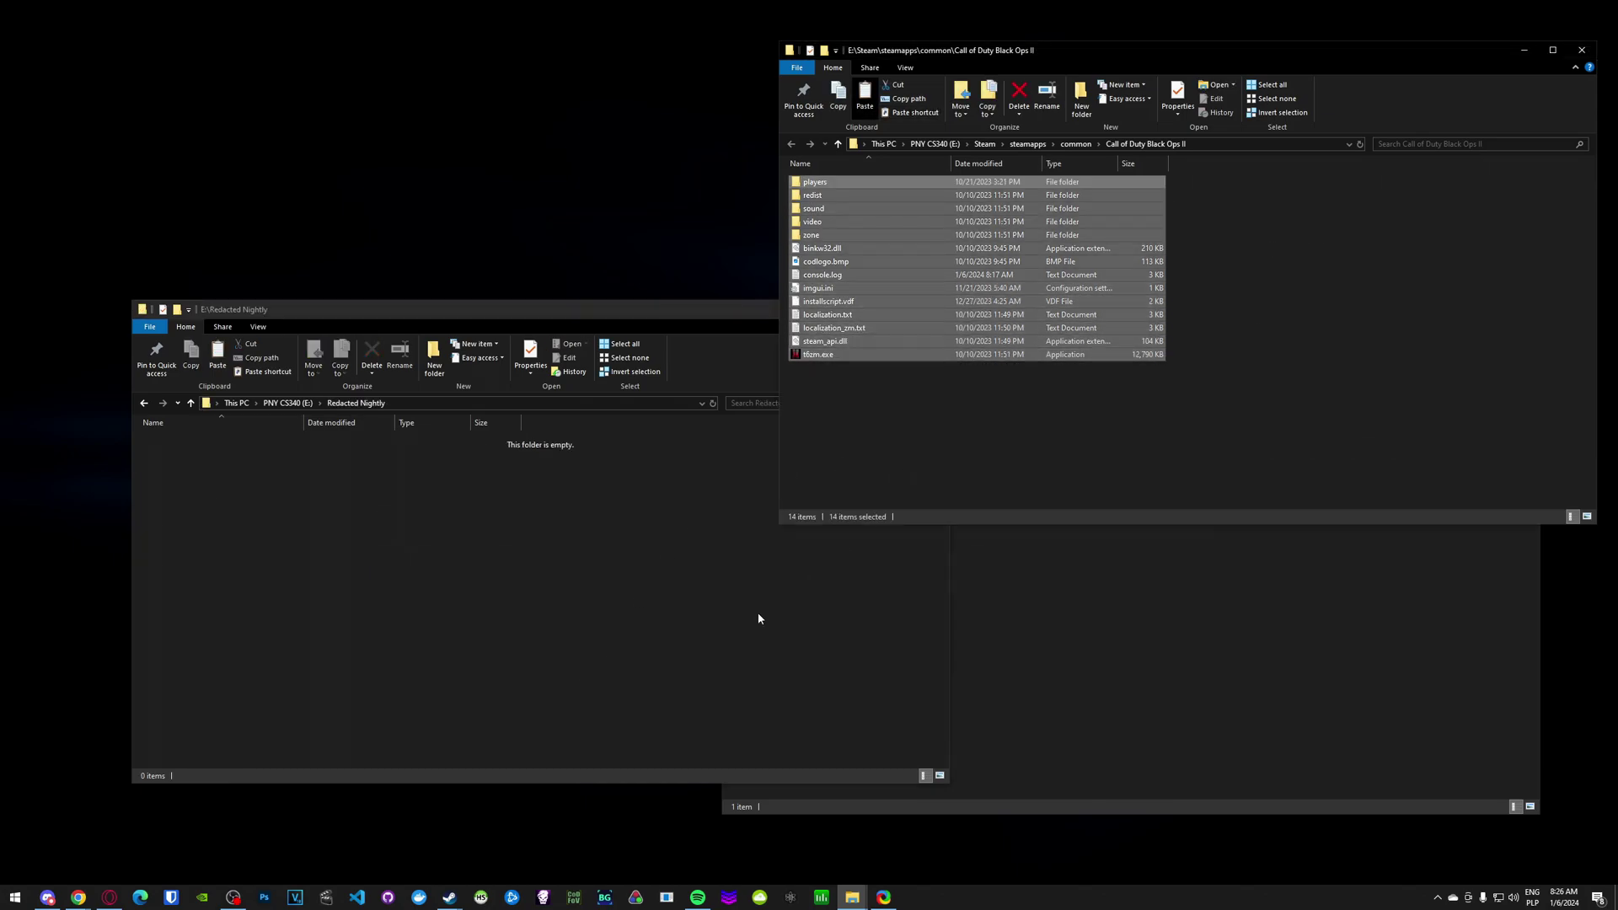
left_click(630, 632)
key("ctrl+v")
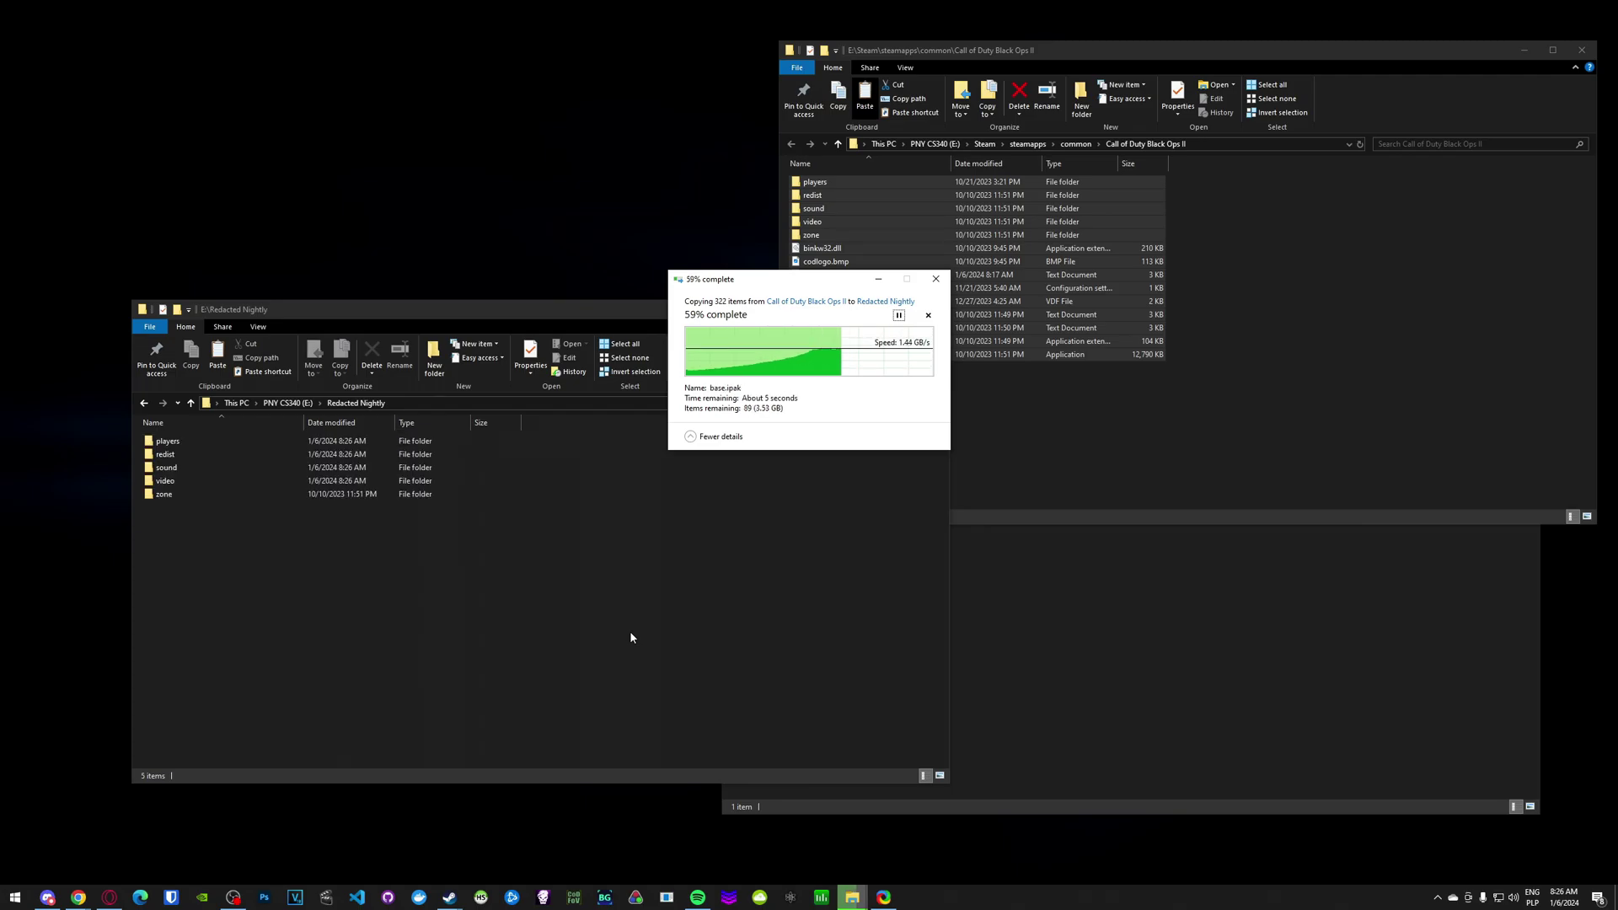
left_click(843, 796)
double_click(758, 469)
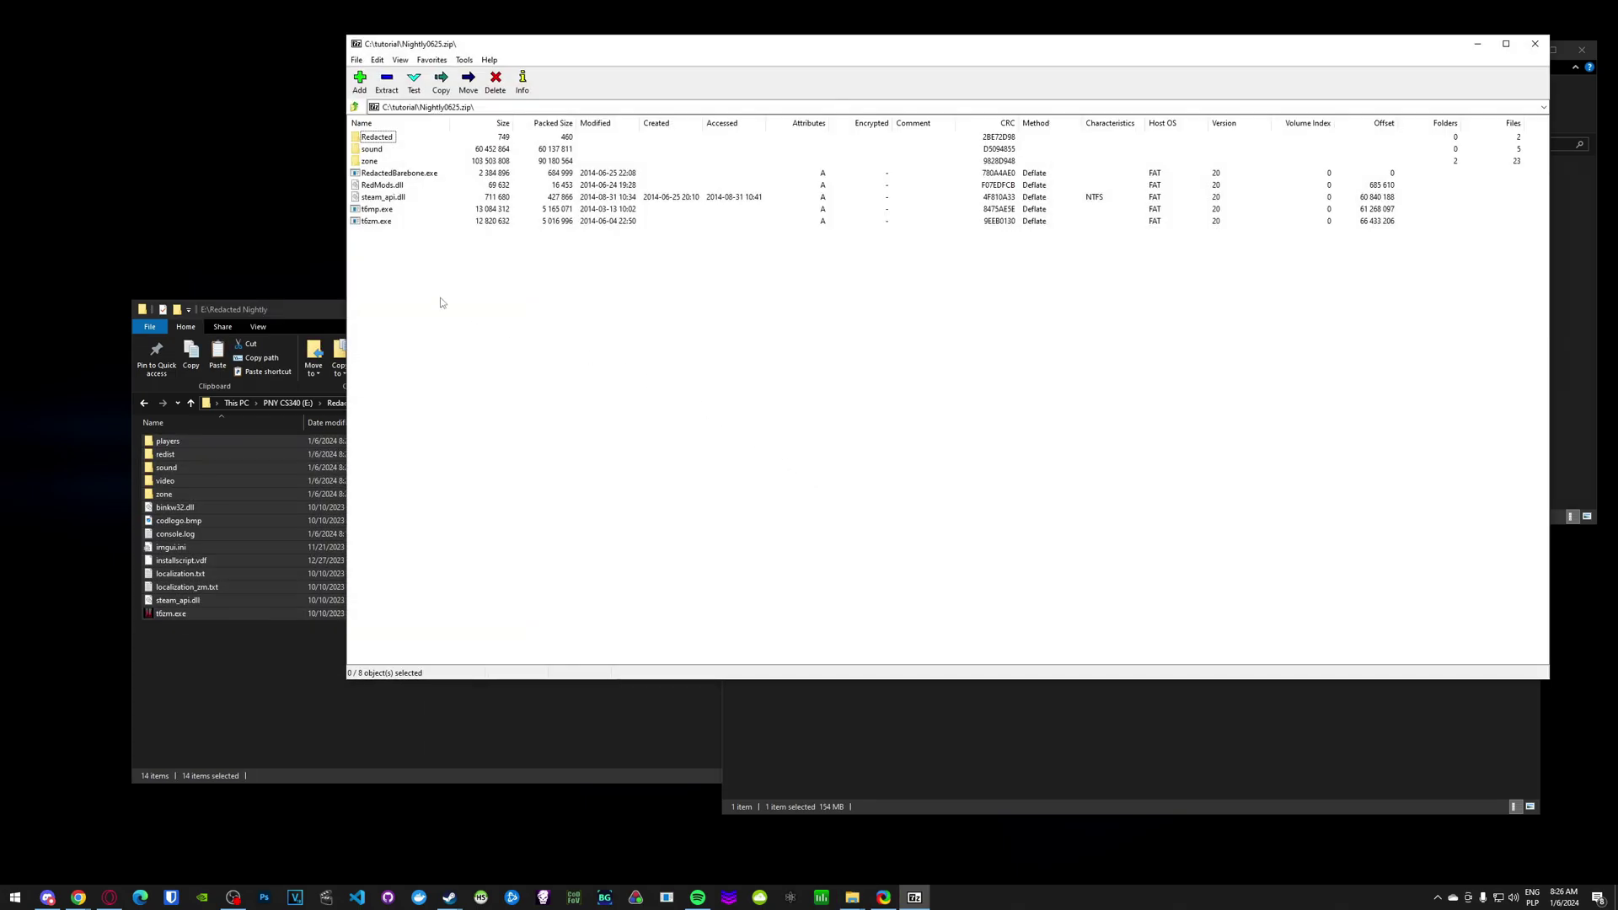
Extract all eight Nightly0625.zip items into Redacted Nightly, overwriting the same-named files.
key("ctrl+a")
left_click_drag(389, 210, 242, 687)
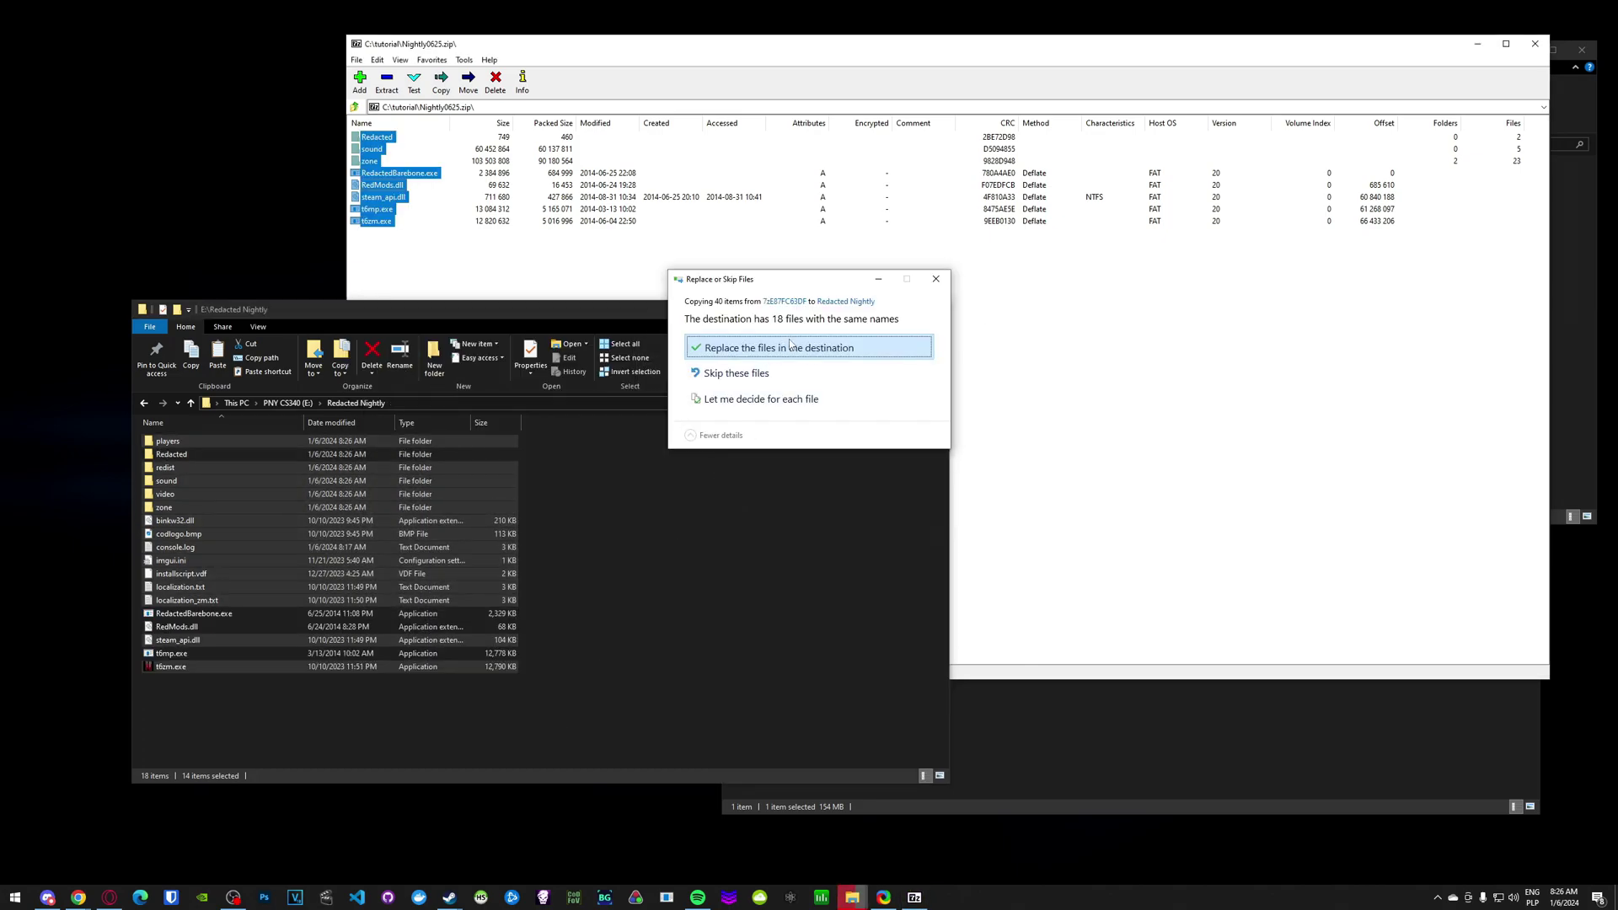
left_click(784, 347)
left_click(539, 659)
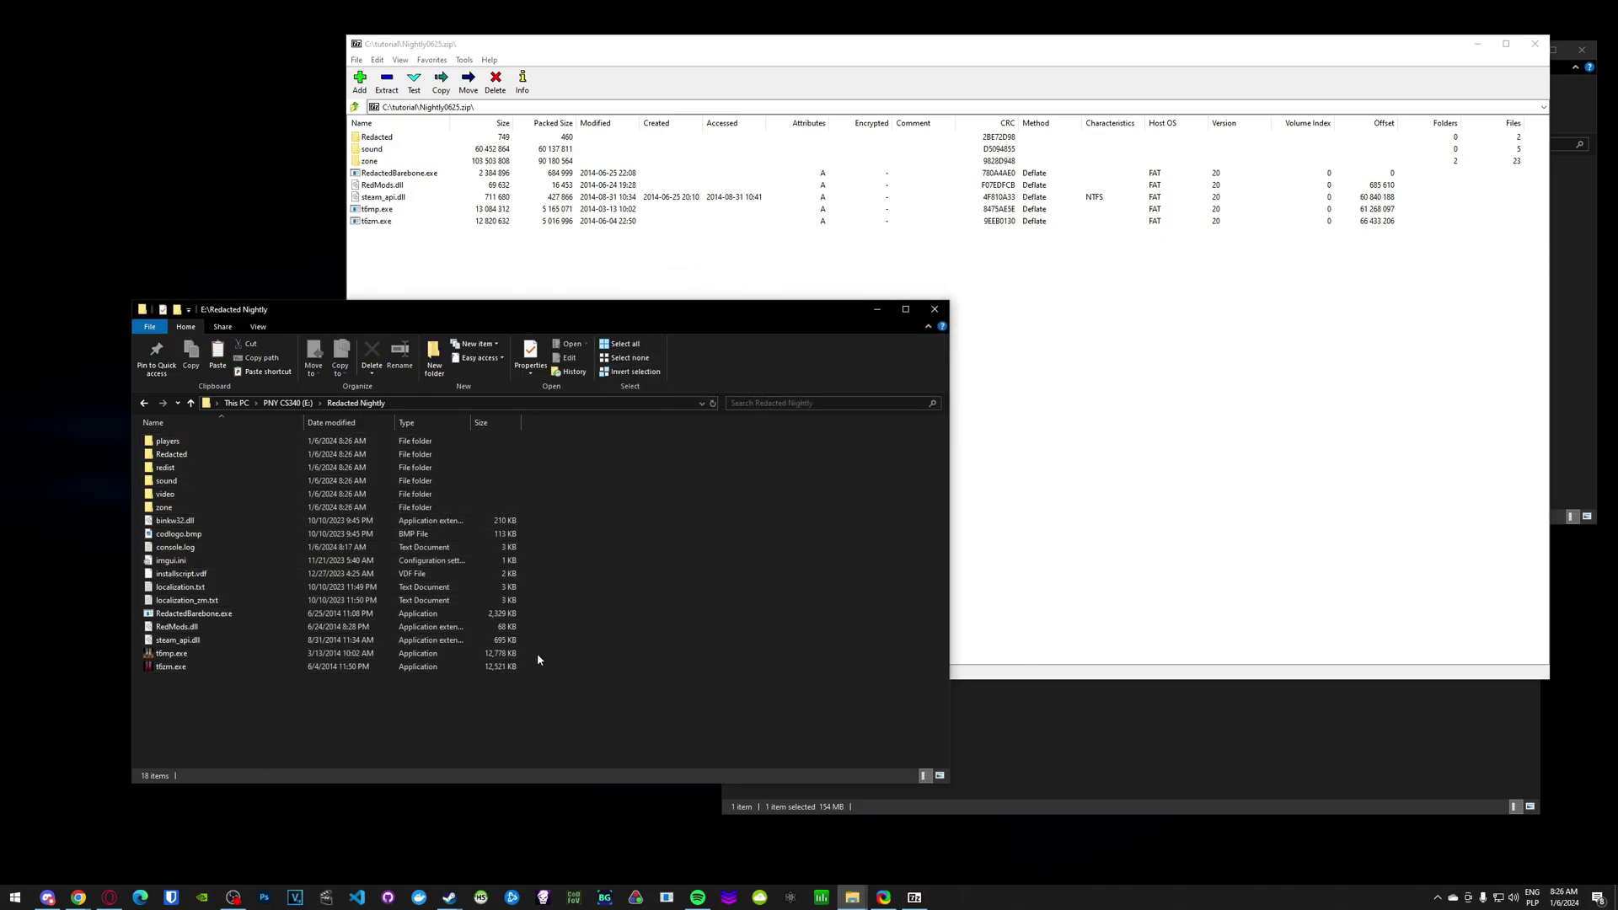
left_click(193, 616)
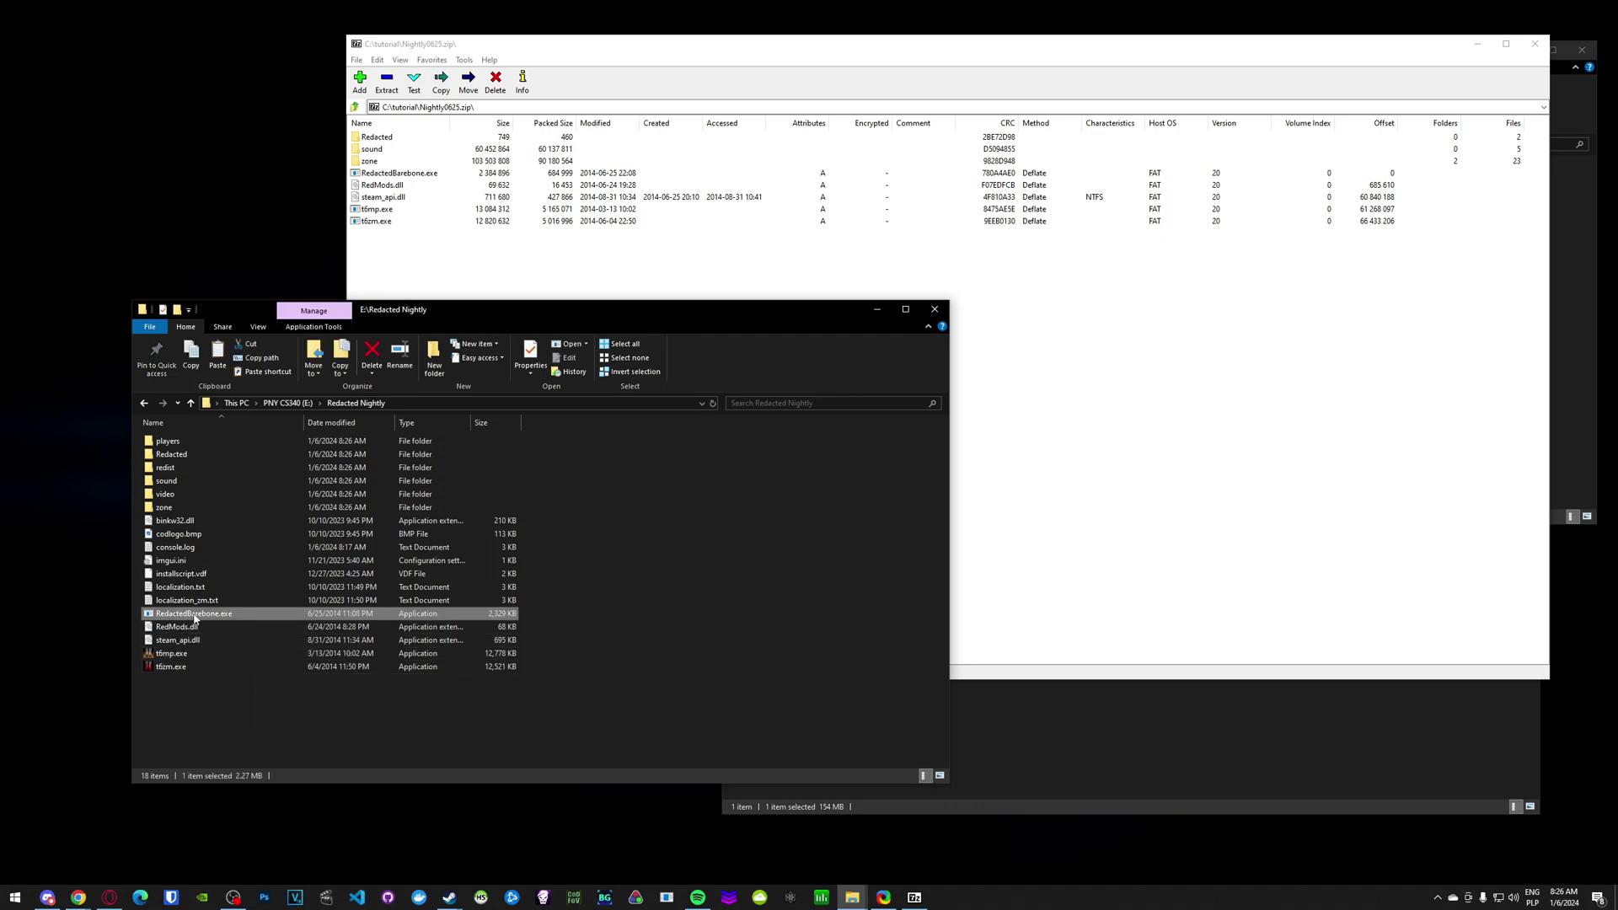
Run RedactedBarebone.exe with install folder E:\Redacted Nightly, username 'Zi', and Zombies mode.
double_click(194, 618)
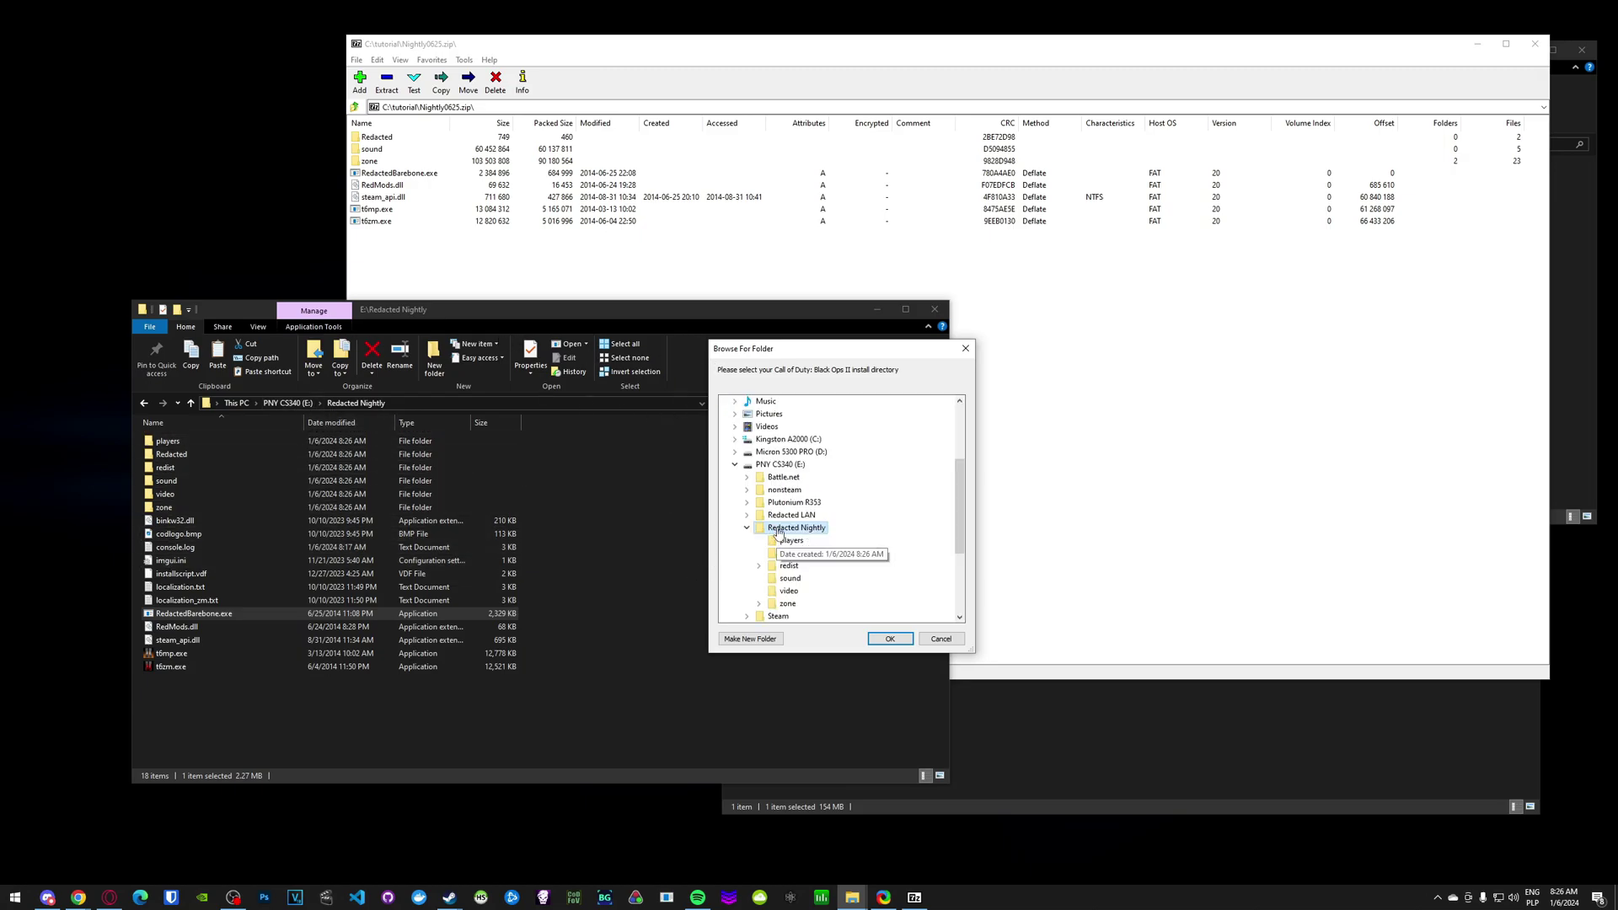
left_click(891, 639)
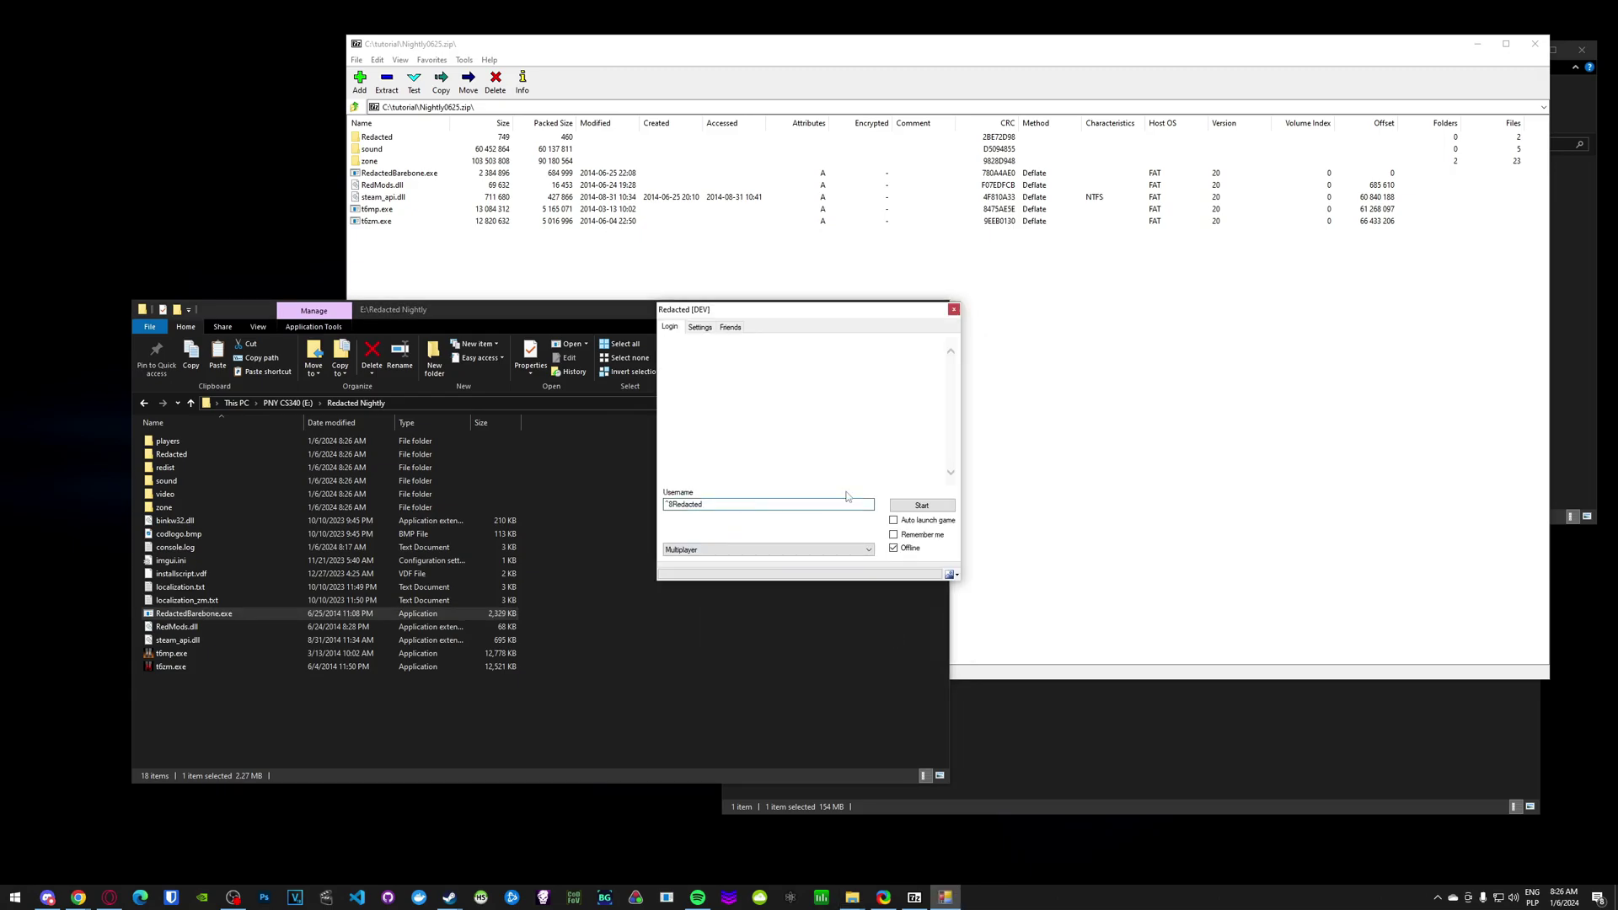
key("ctrl+a")
type("Zi")
left_click(696, 550)
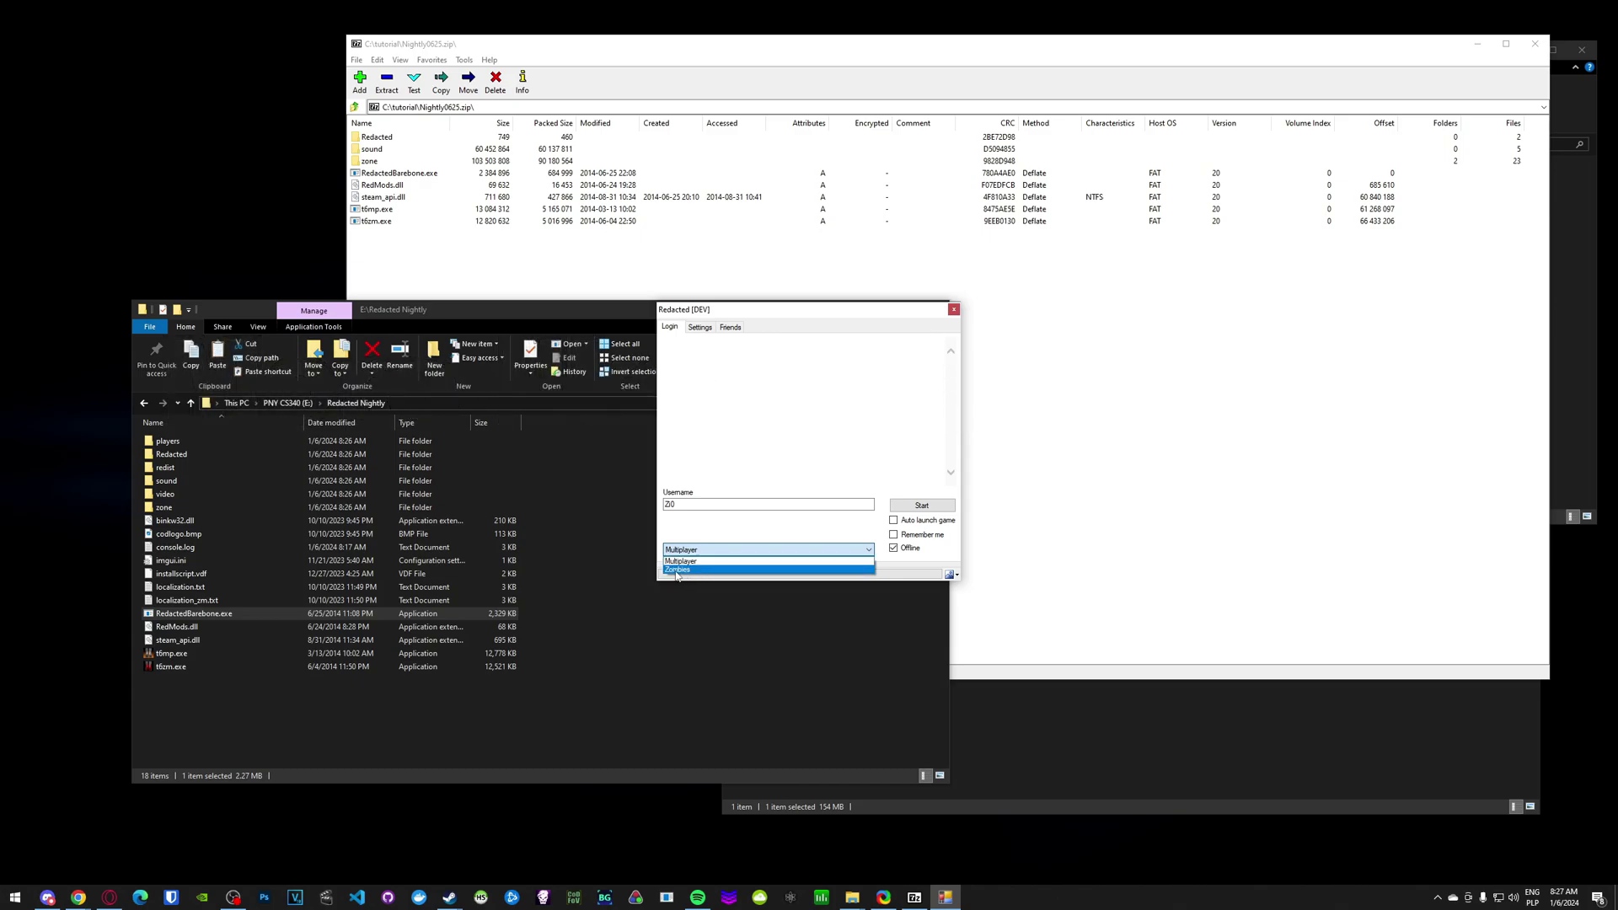
left_click(677, 570)
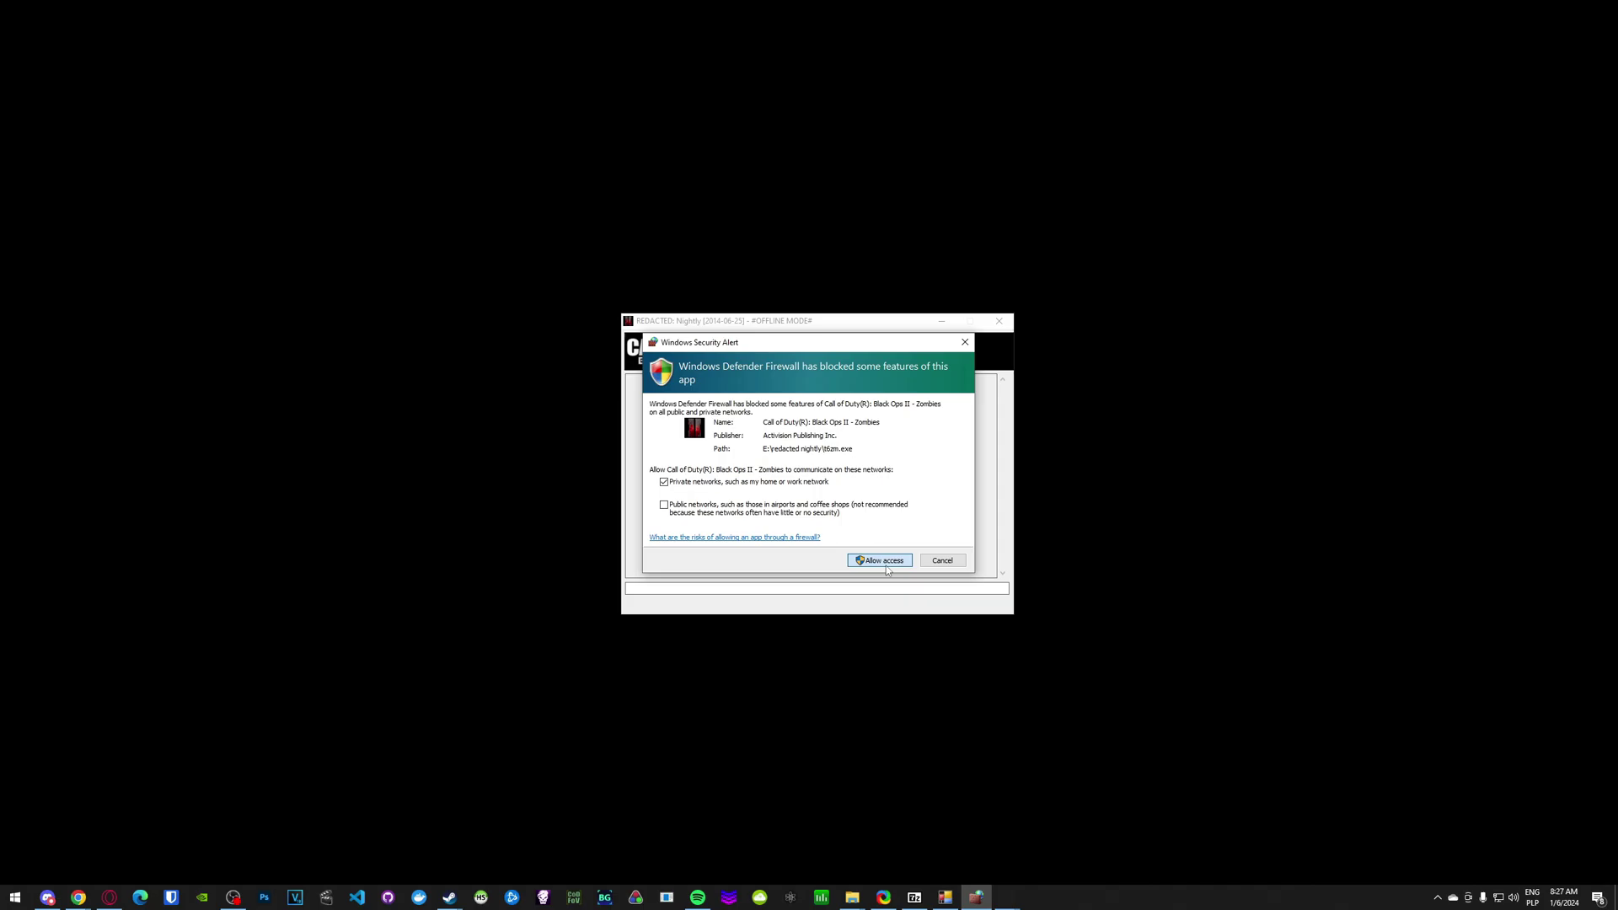
Allow the game through the firewall and run fast_Restart in the REDACTED console.
left_click(884, 563)
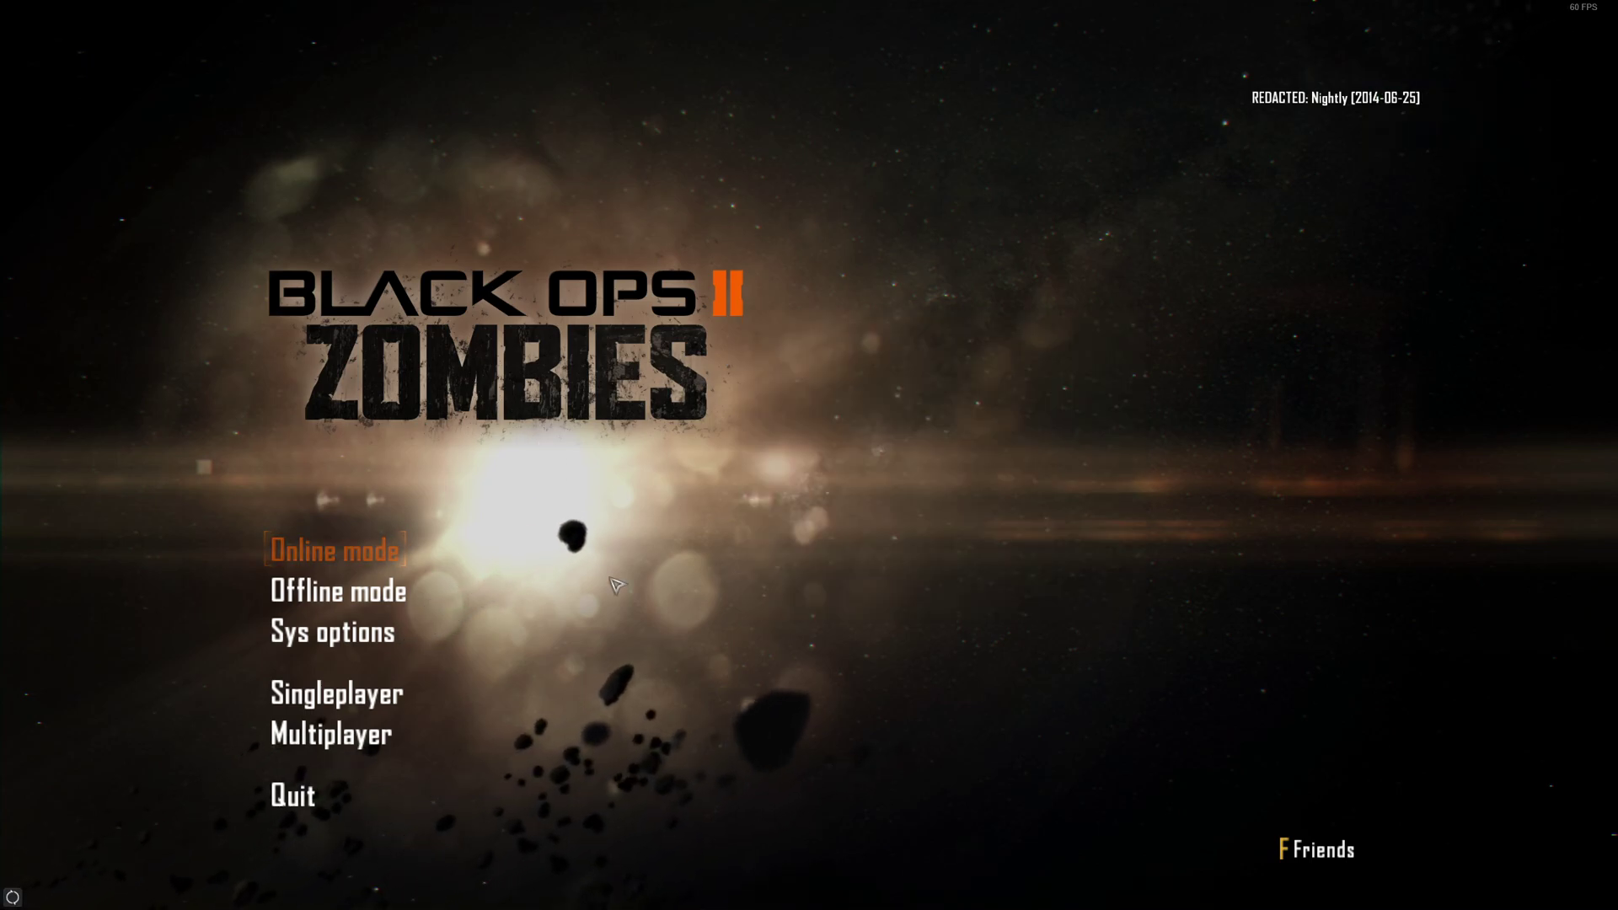
key("super")
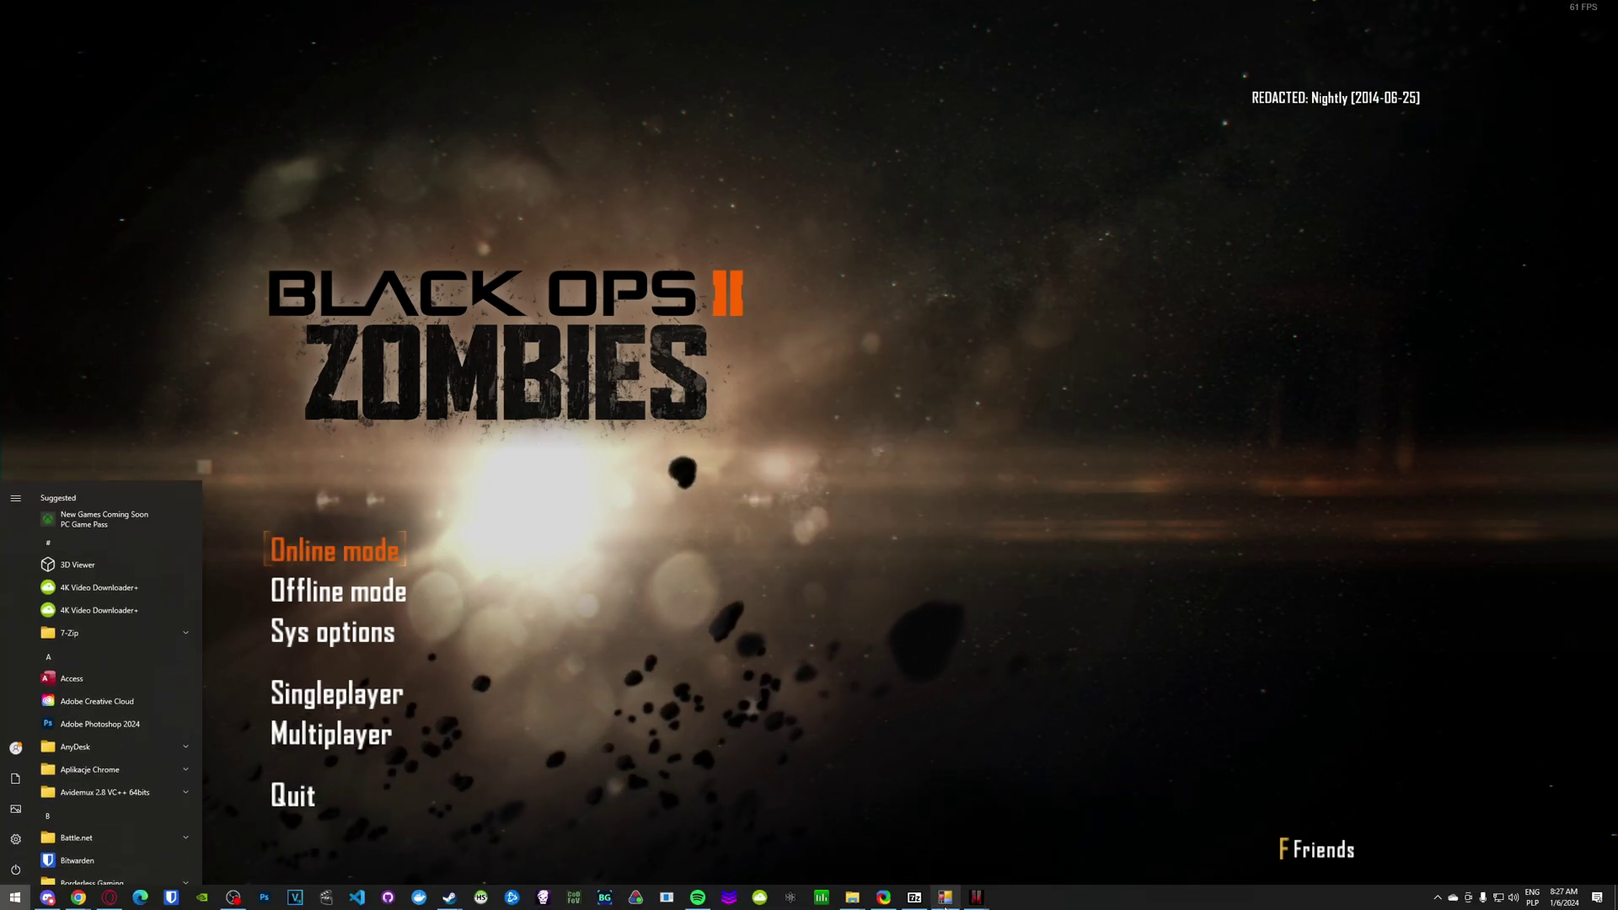
left_click(944, 897)
mouse_move(978, 902)
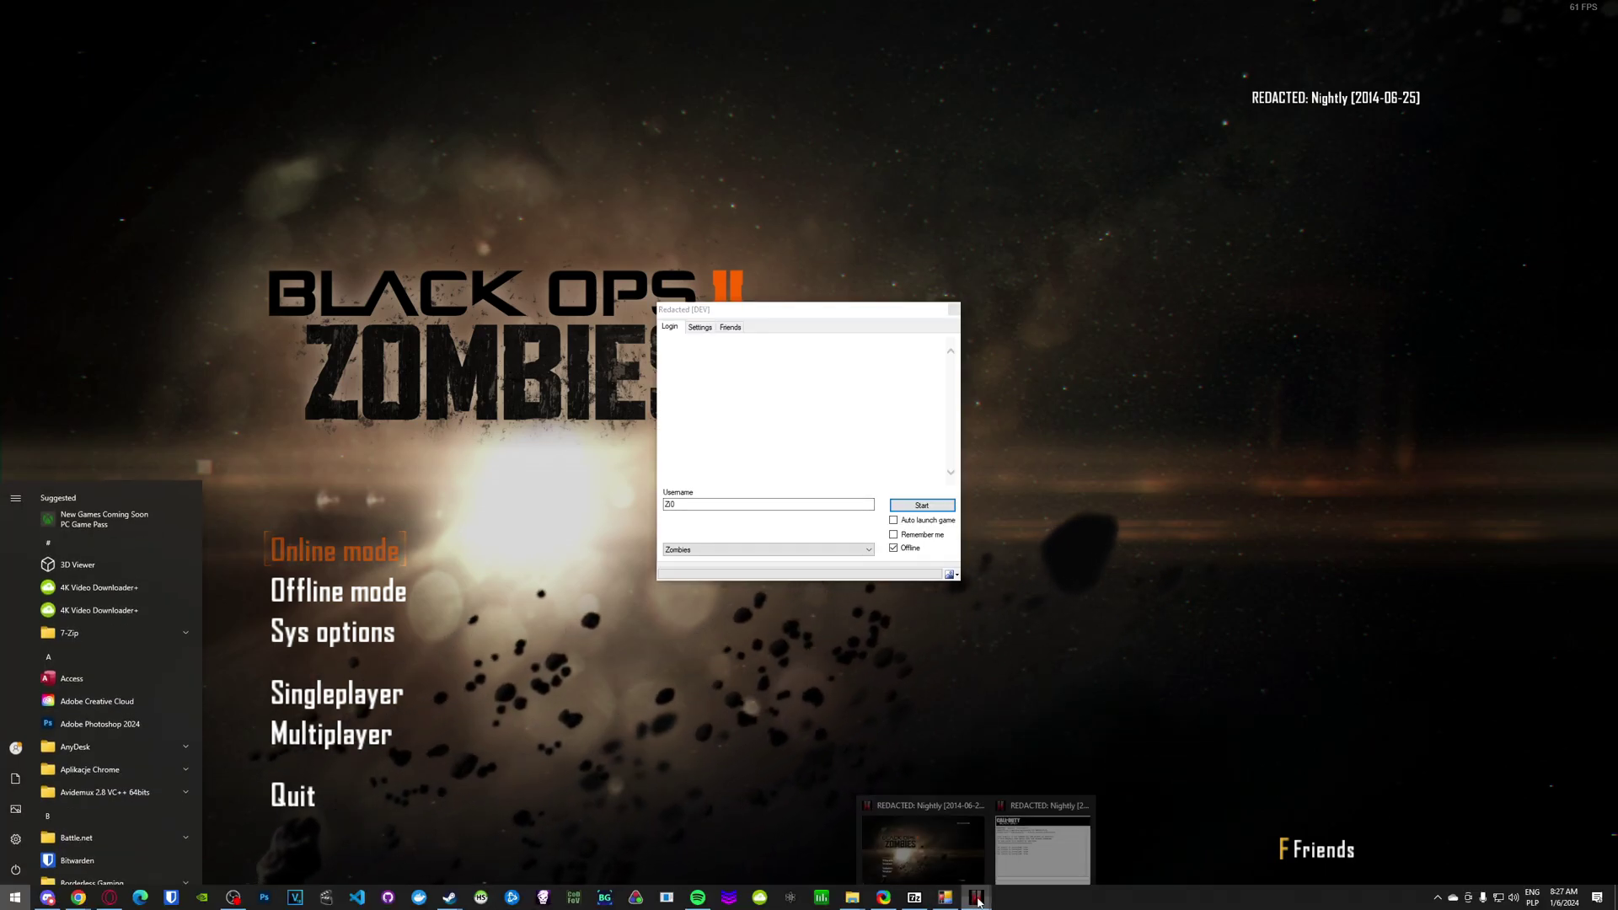
left_click(1043, 847)
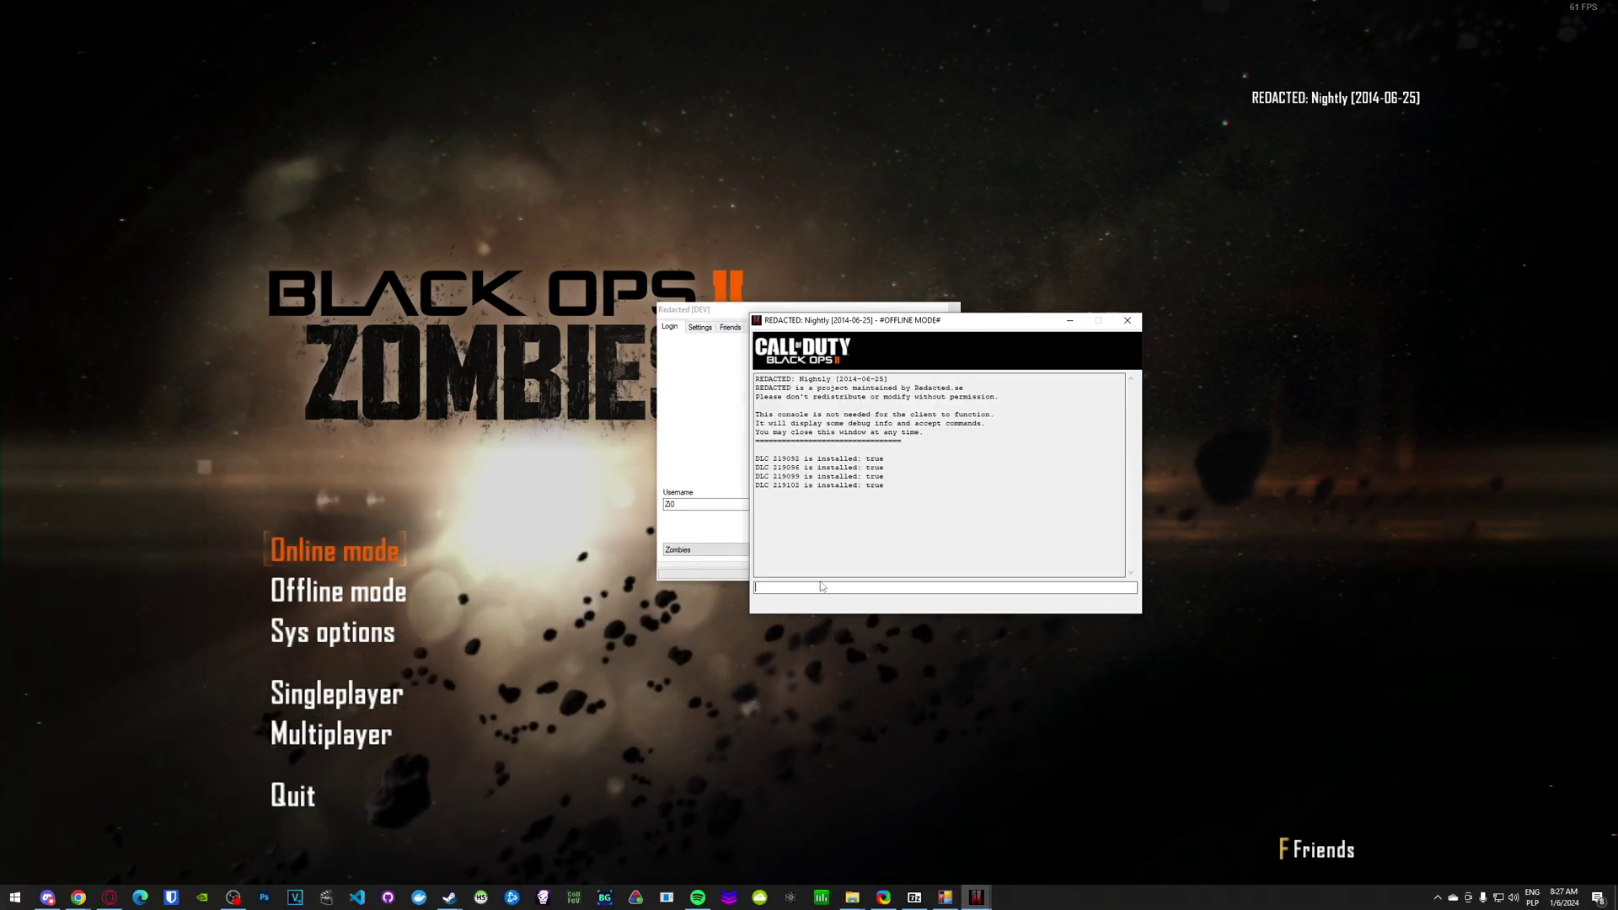
type("fast_Res")
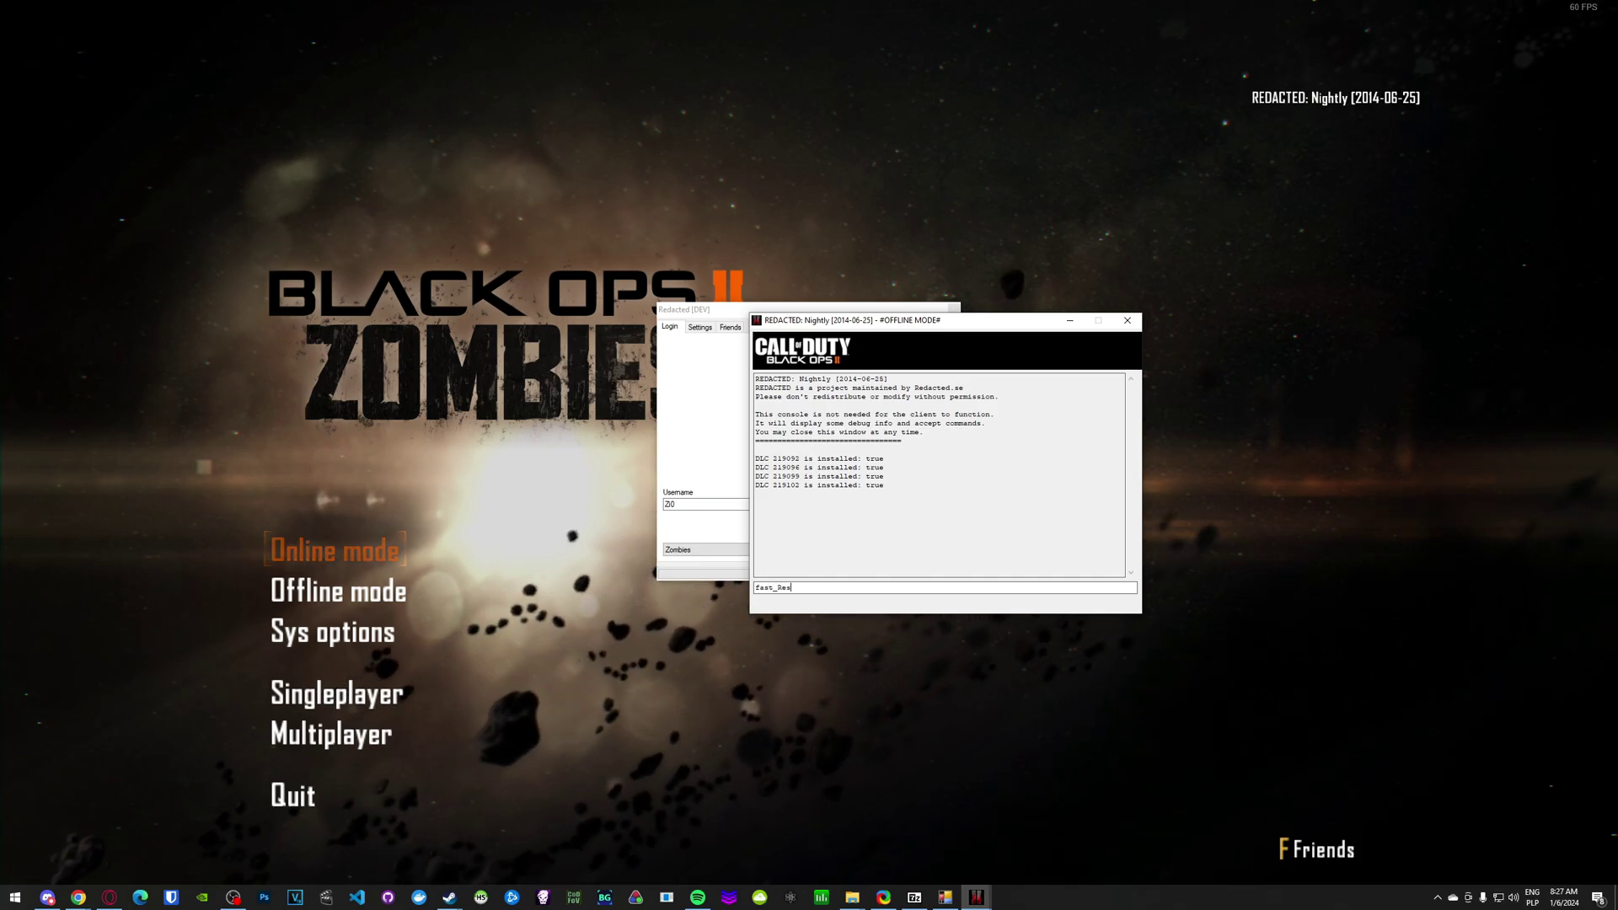
type("tar")
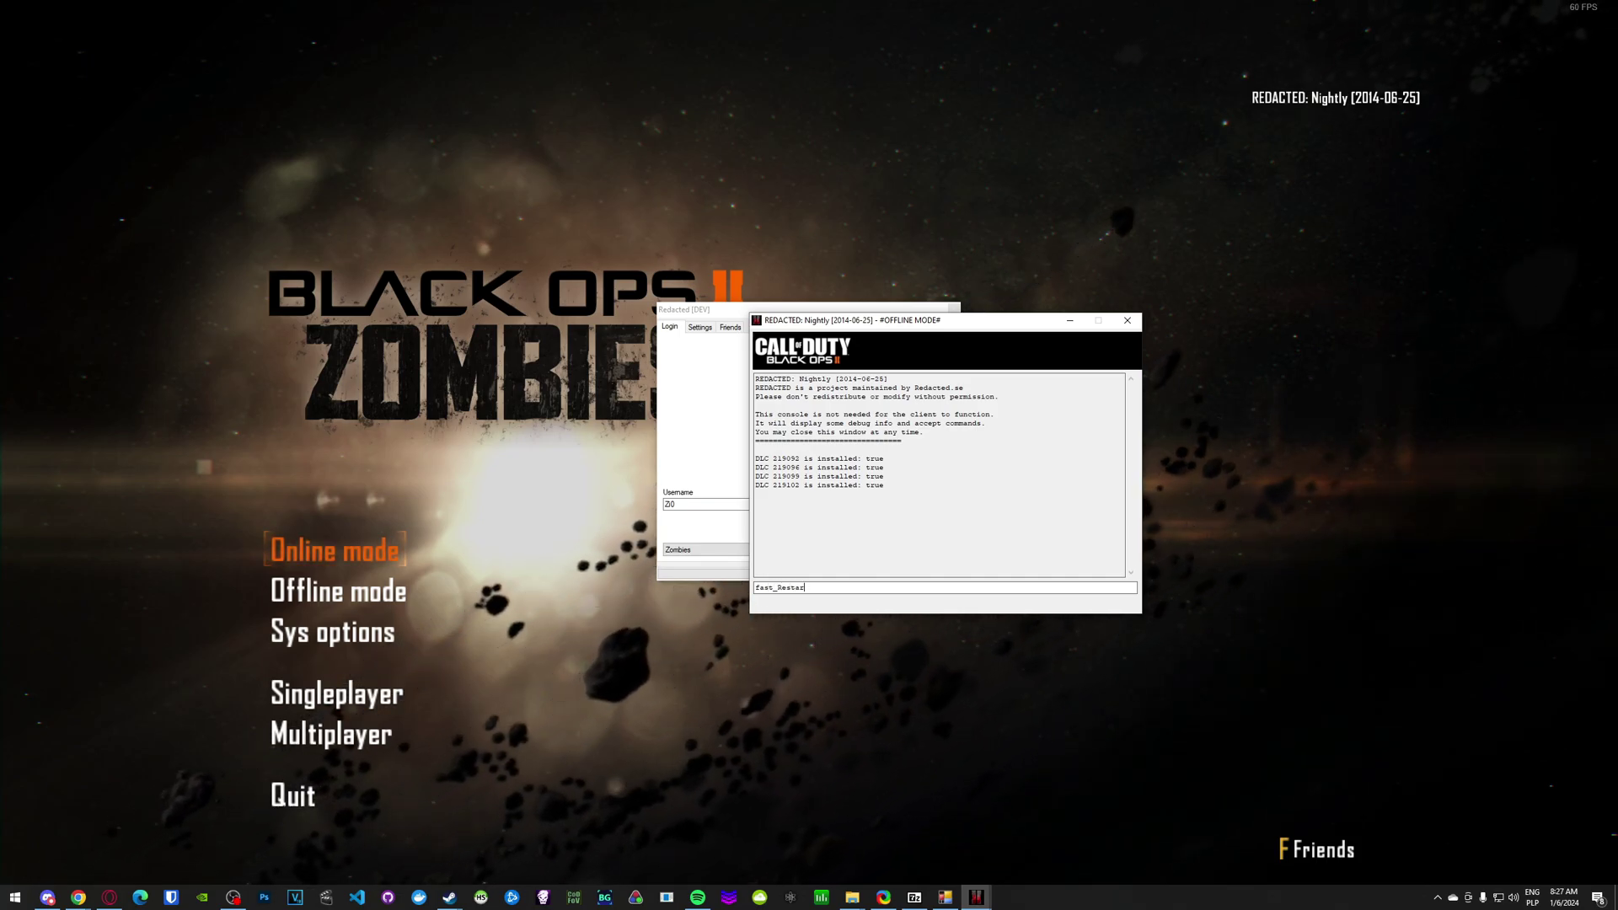
type("t")
key("Return")
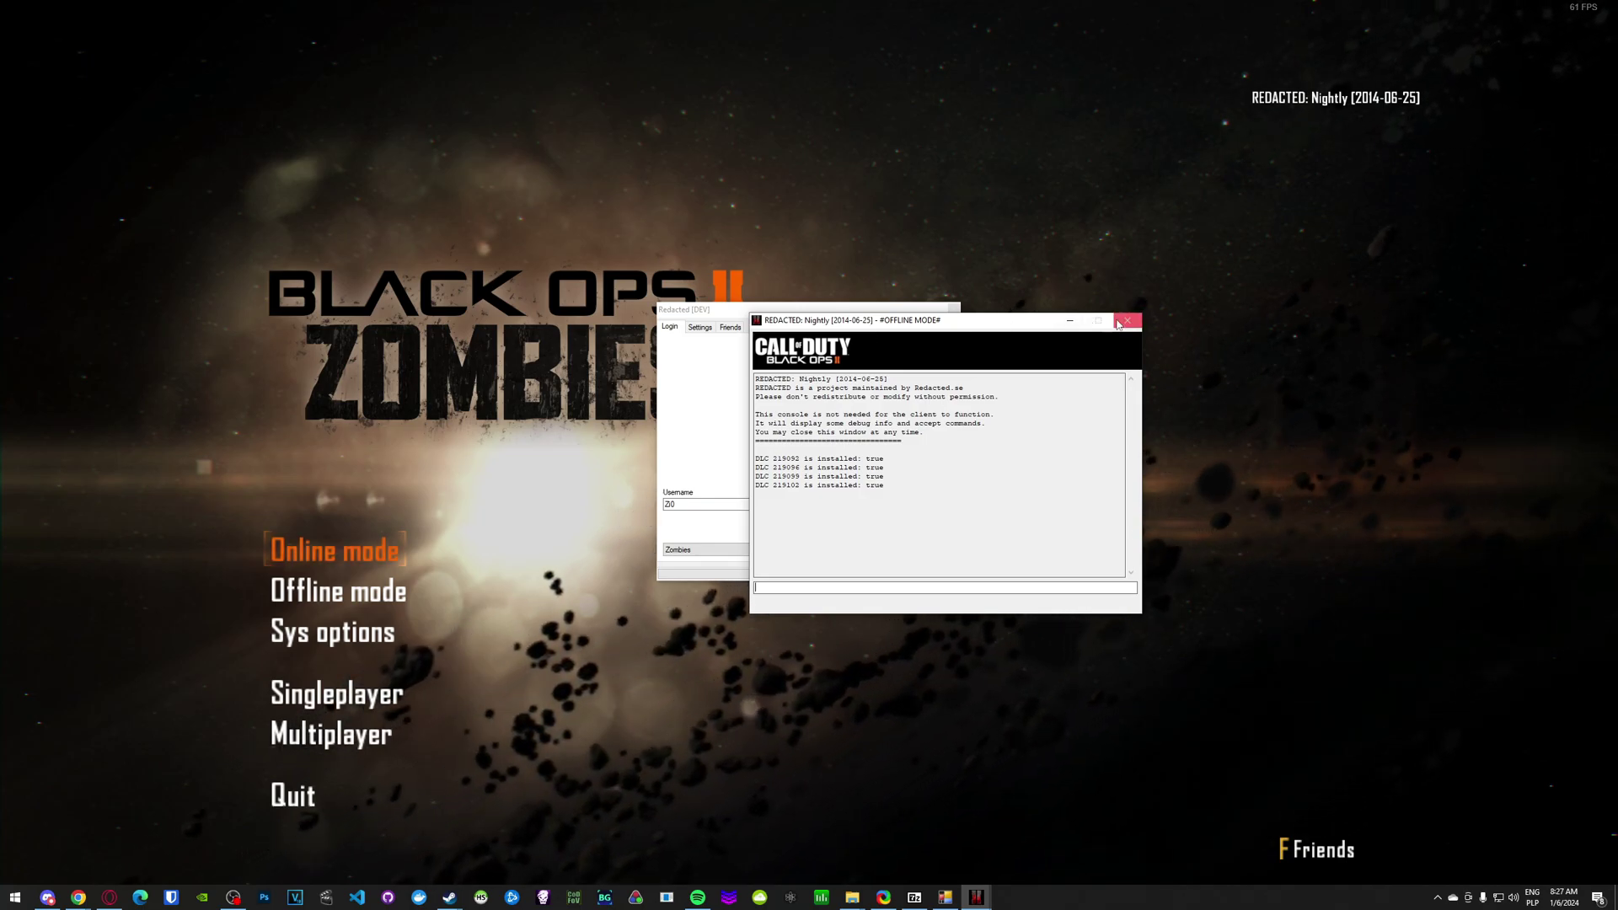
left_click_drag(1095, 321, 1132, 374)
Back in the game, enter Offline mode and begin setting up an offline game.
left_click(361, 618)
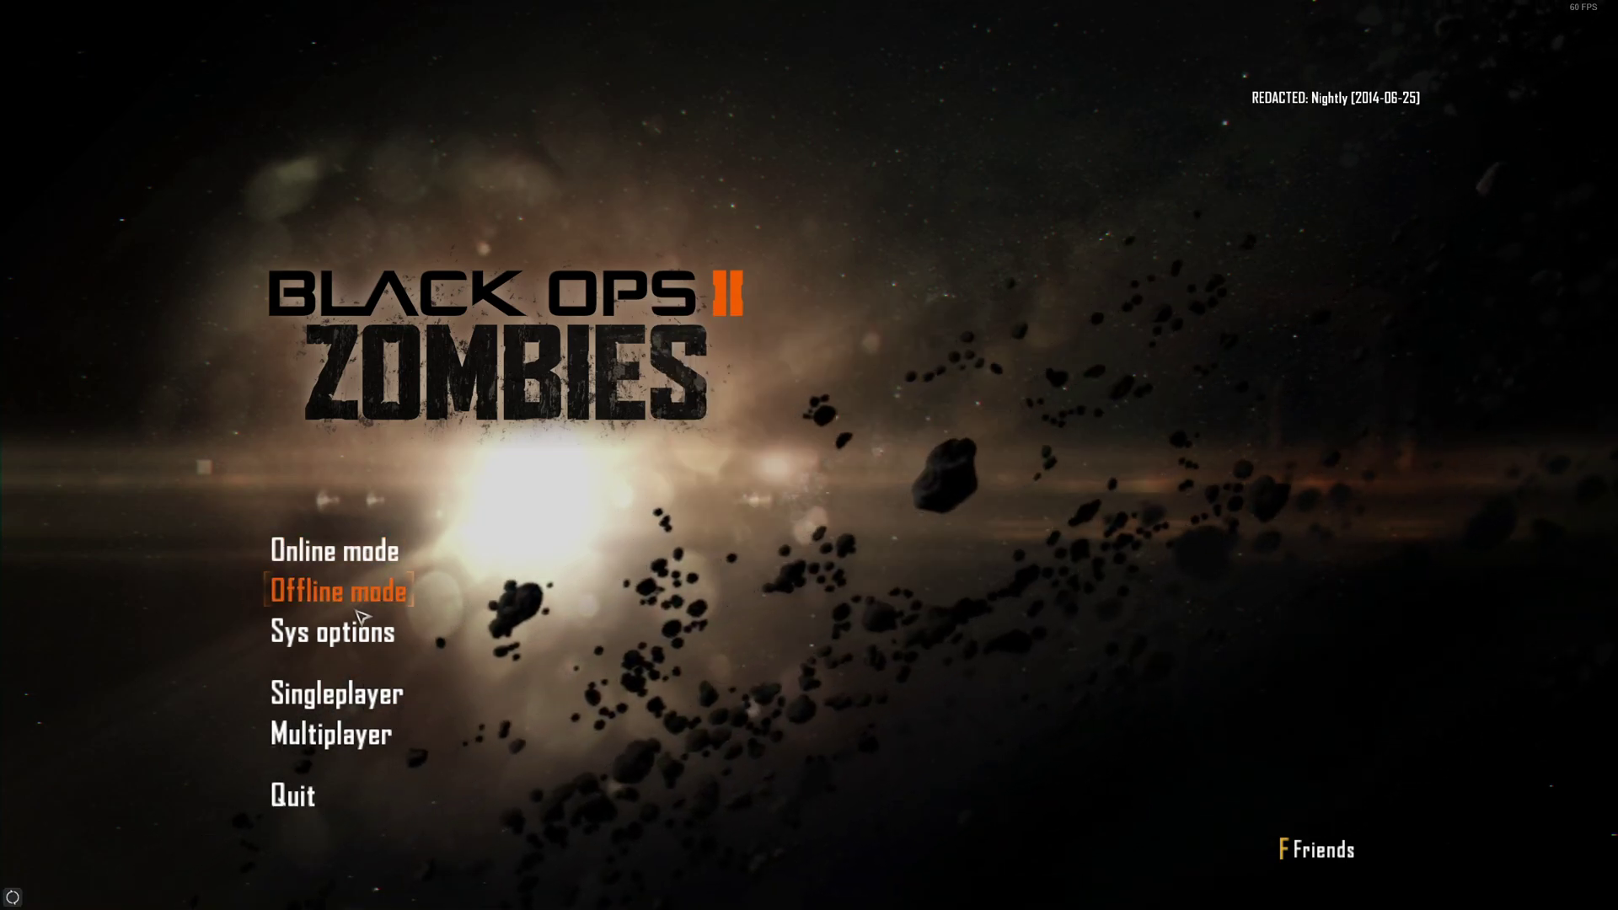
left_click(358, 612)
left_click(552, 600)
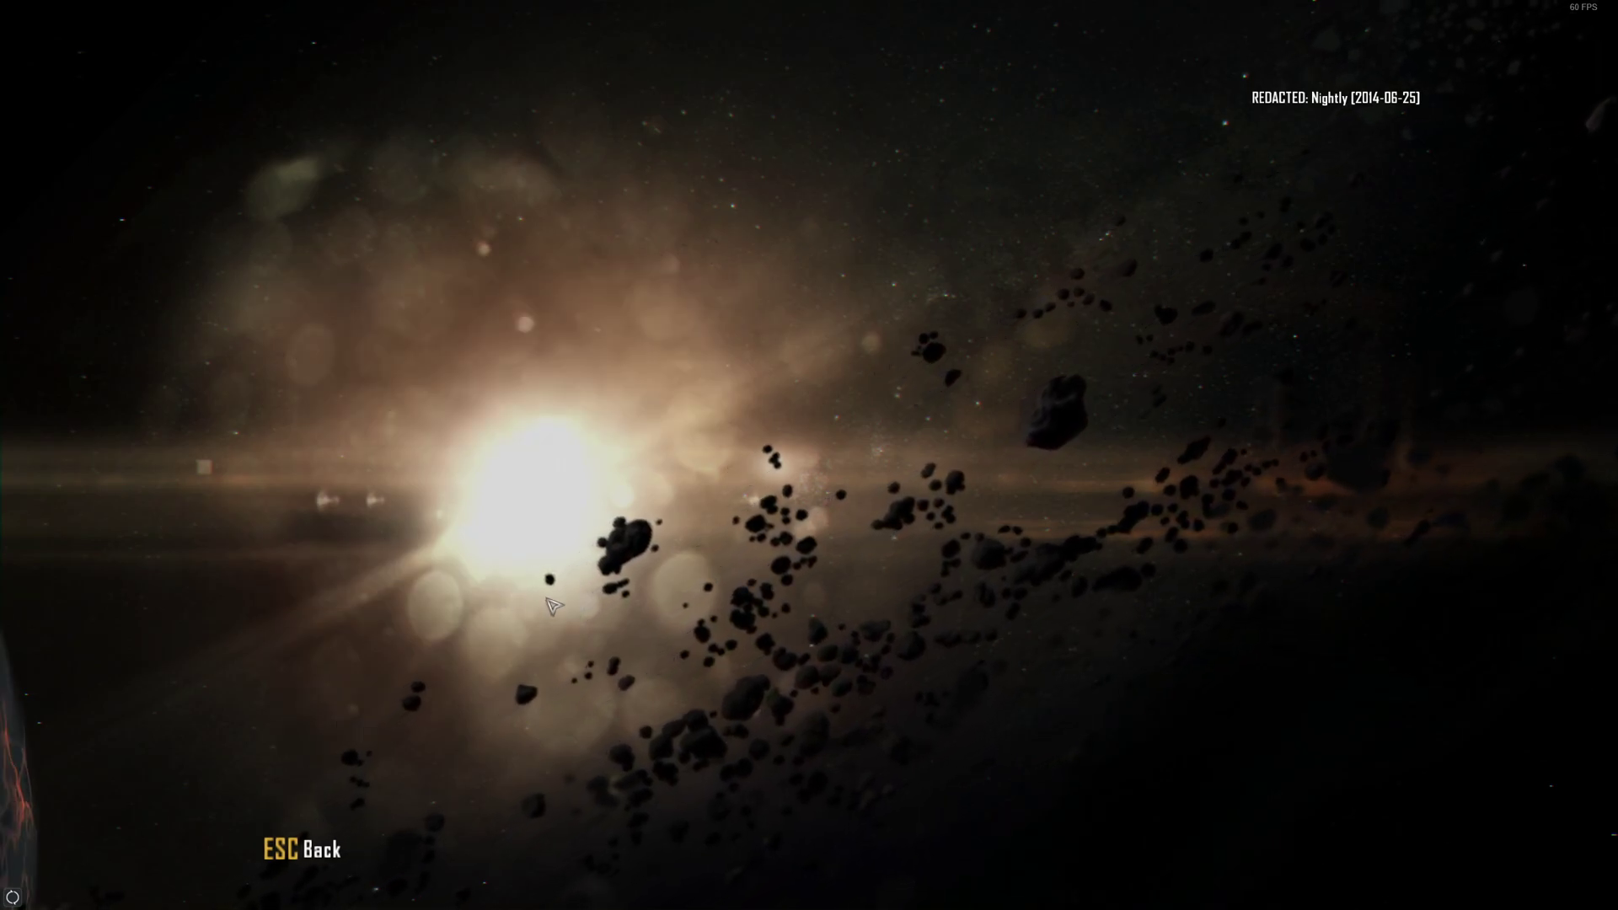